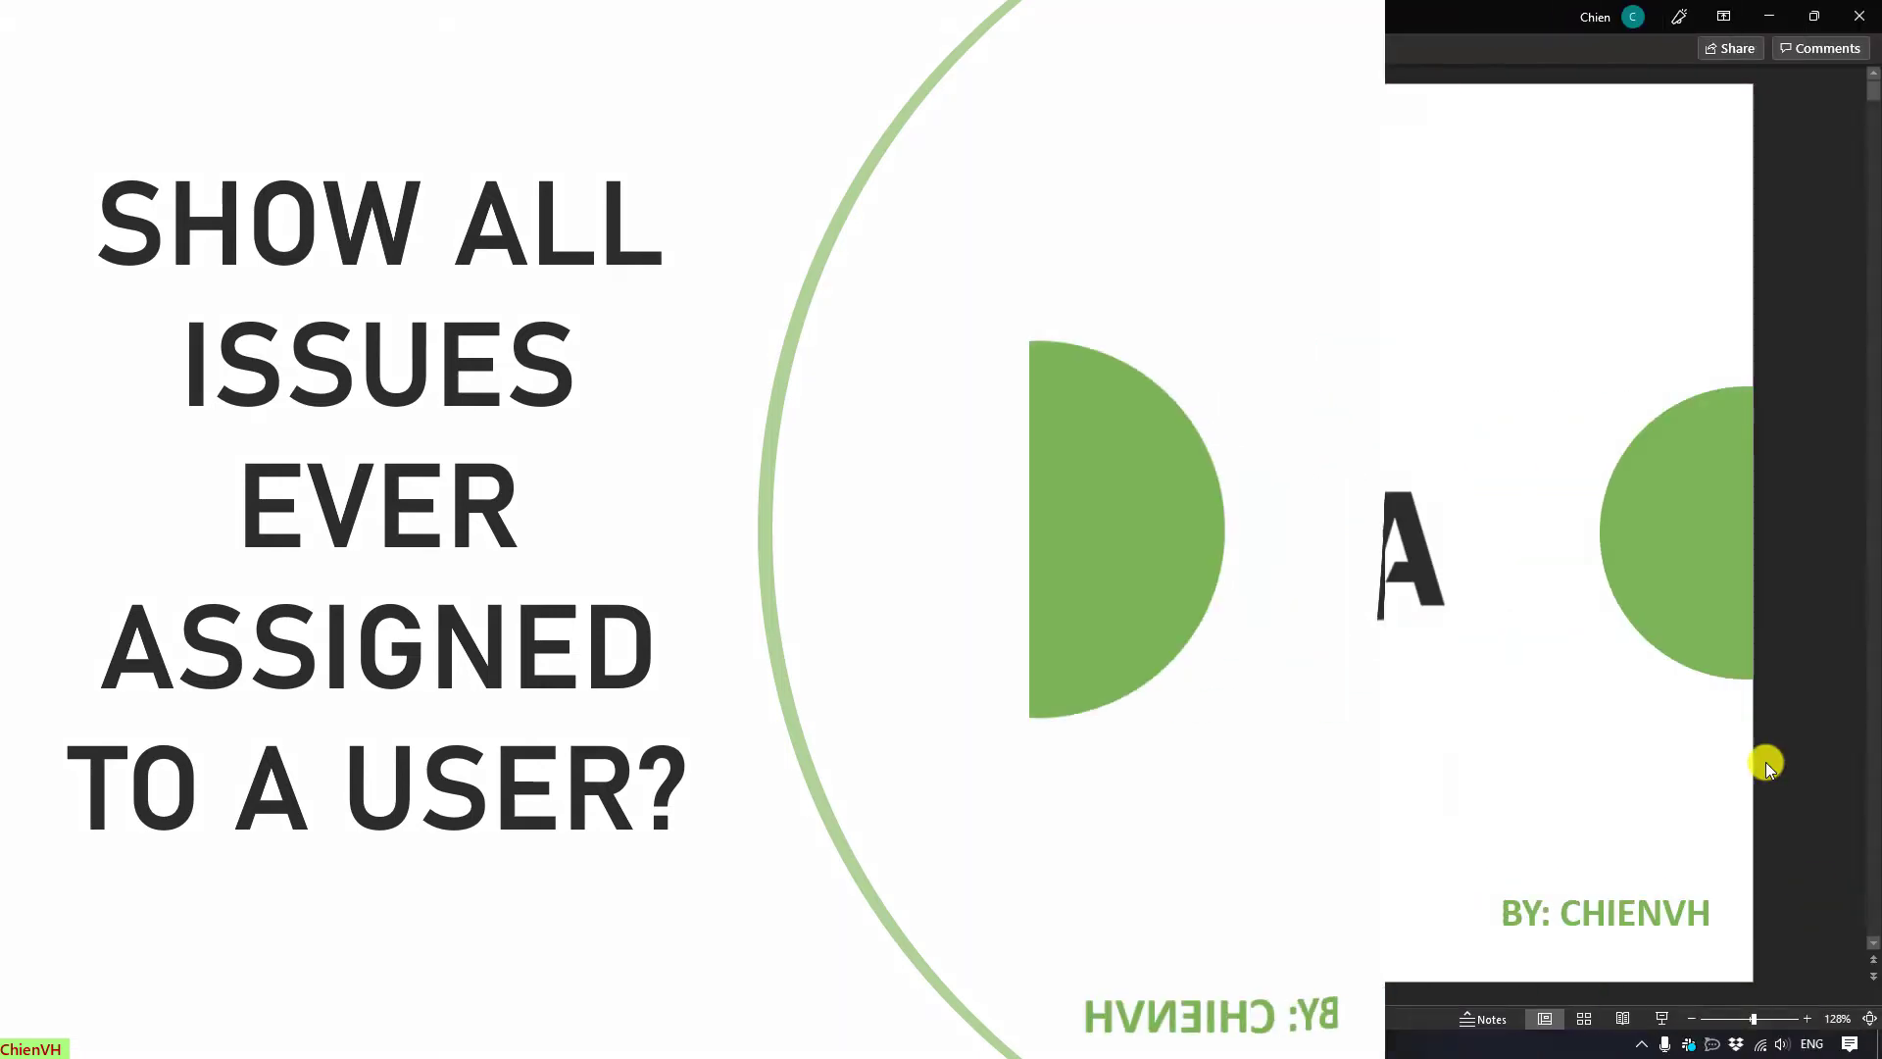
# Close the slide show and switch the issue search to basic filter mode.
pyautogui.click(1775, 17)
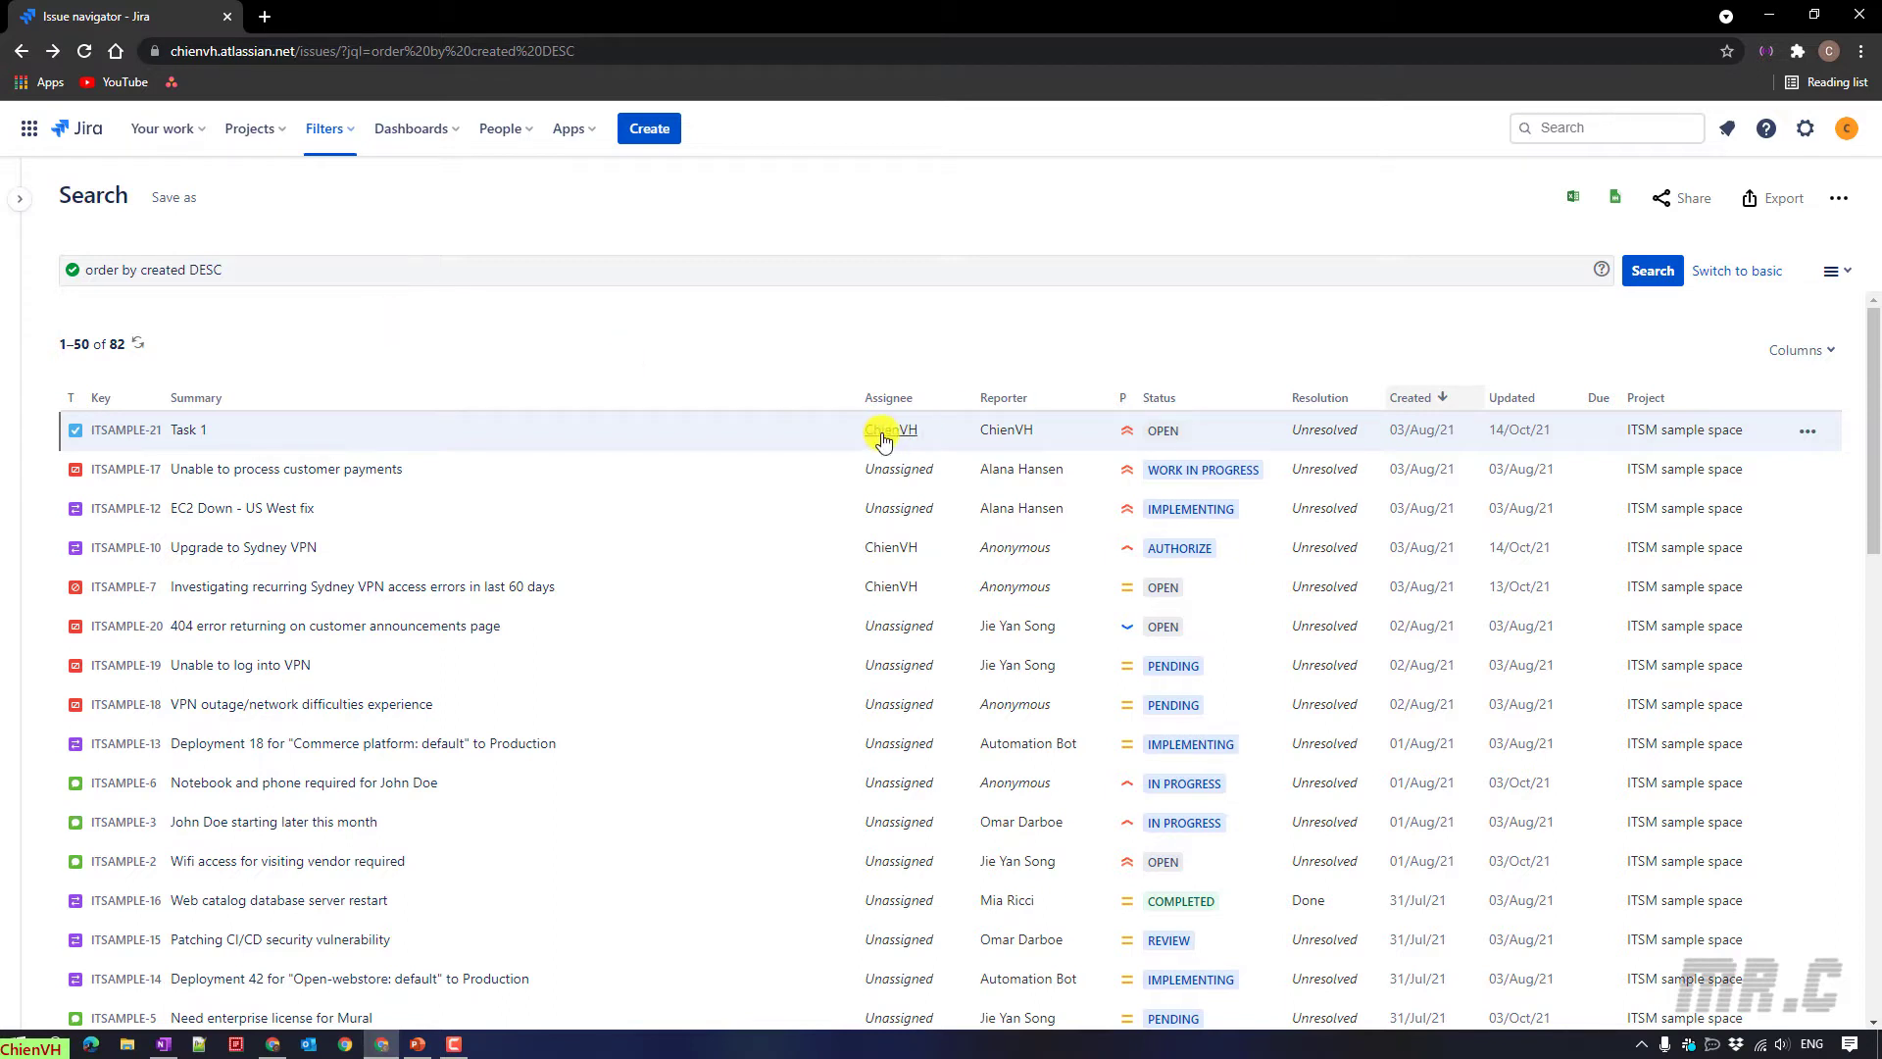
pyautogui.moveTo(863, 422)
pyautogui.click(1741, 273)
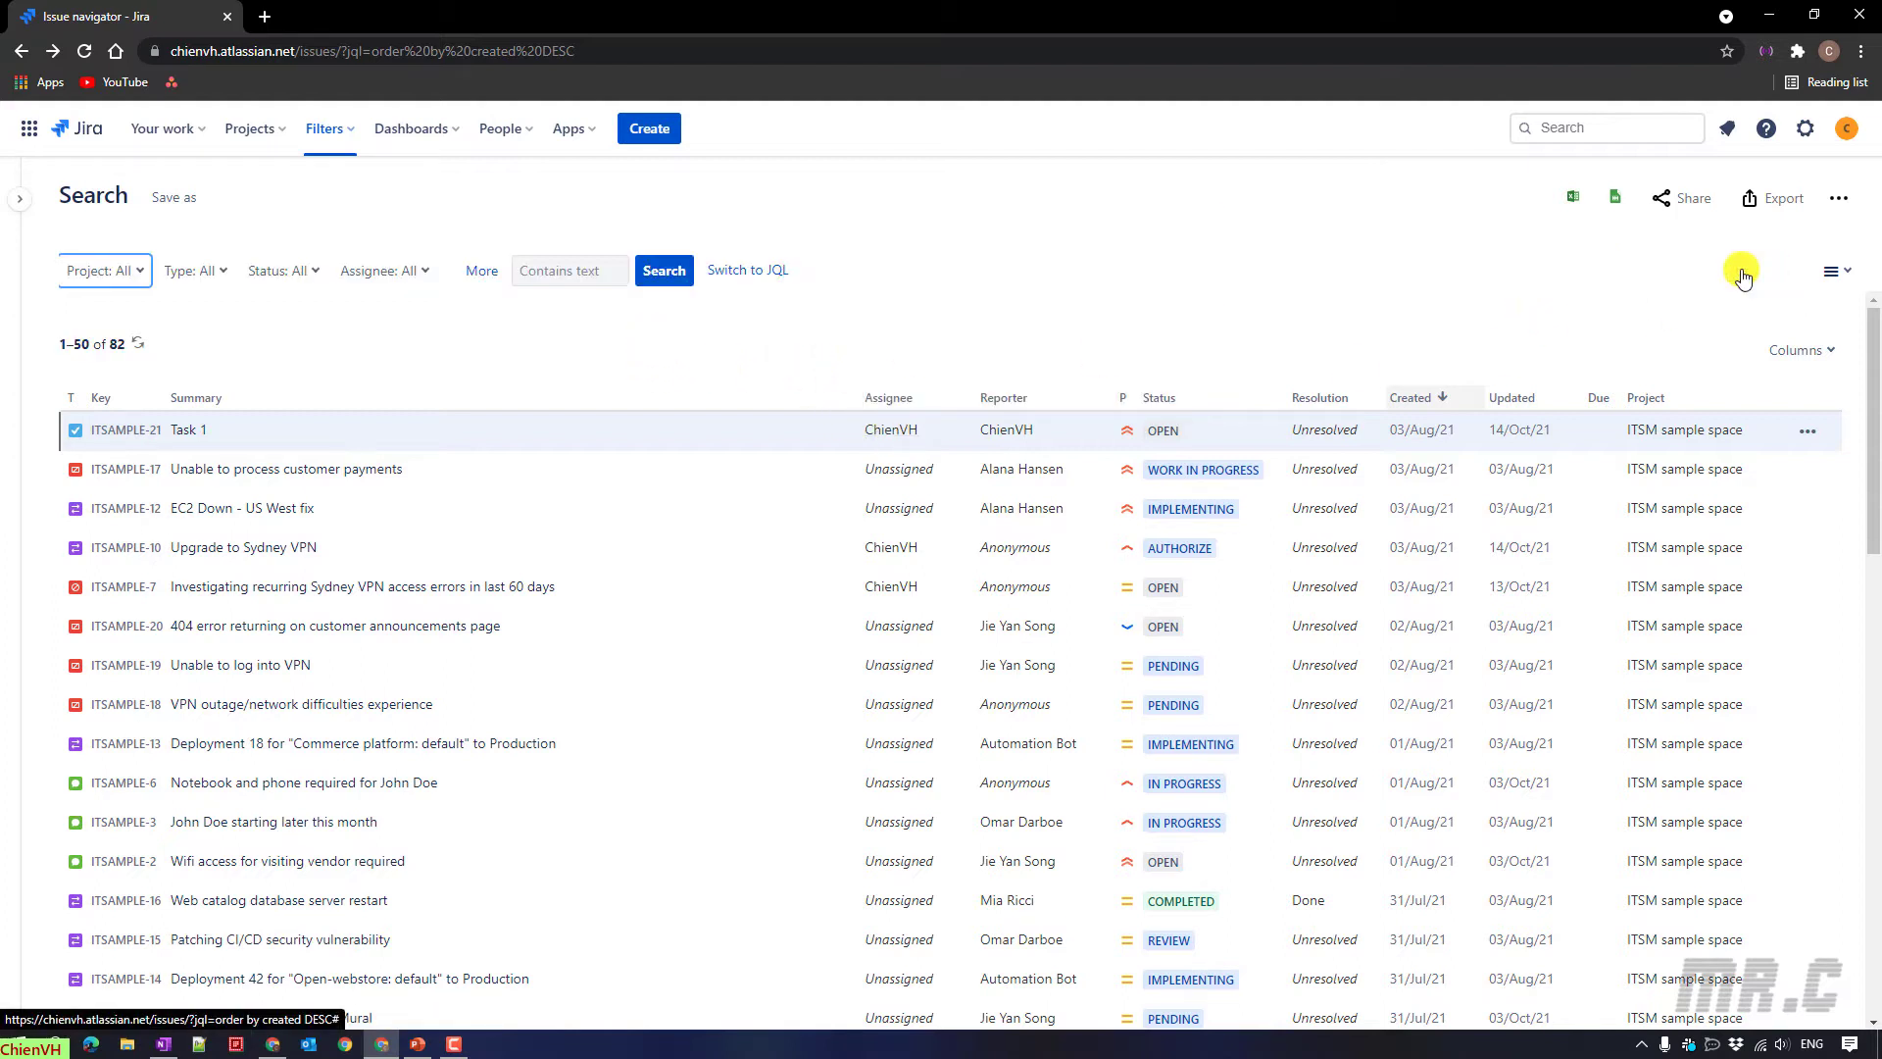
# Filter by project ITSM sample space and a single assignee, leaving 5 issues.
pyautogui.click(141, 273)
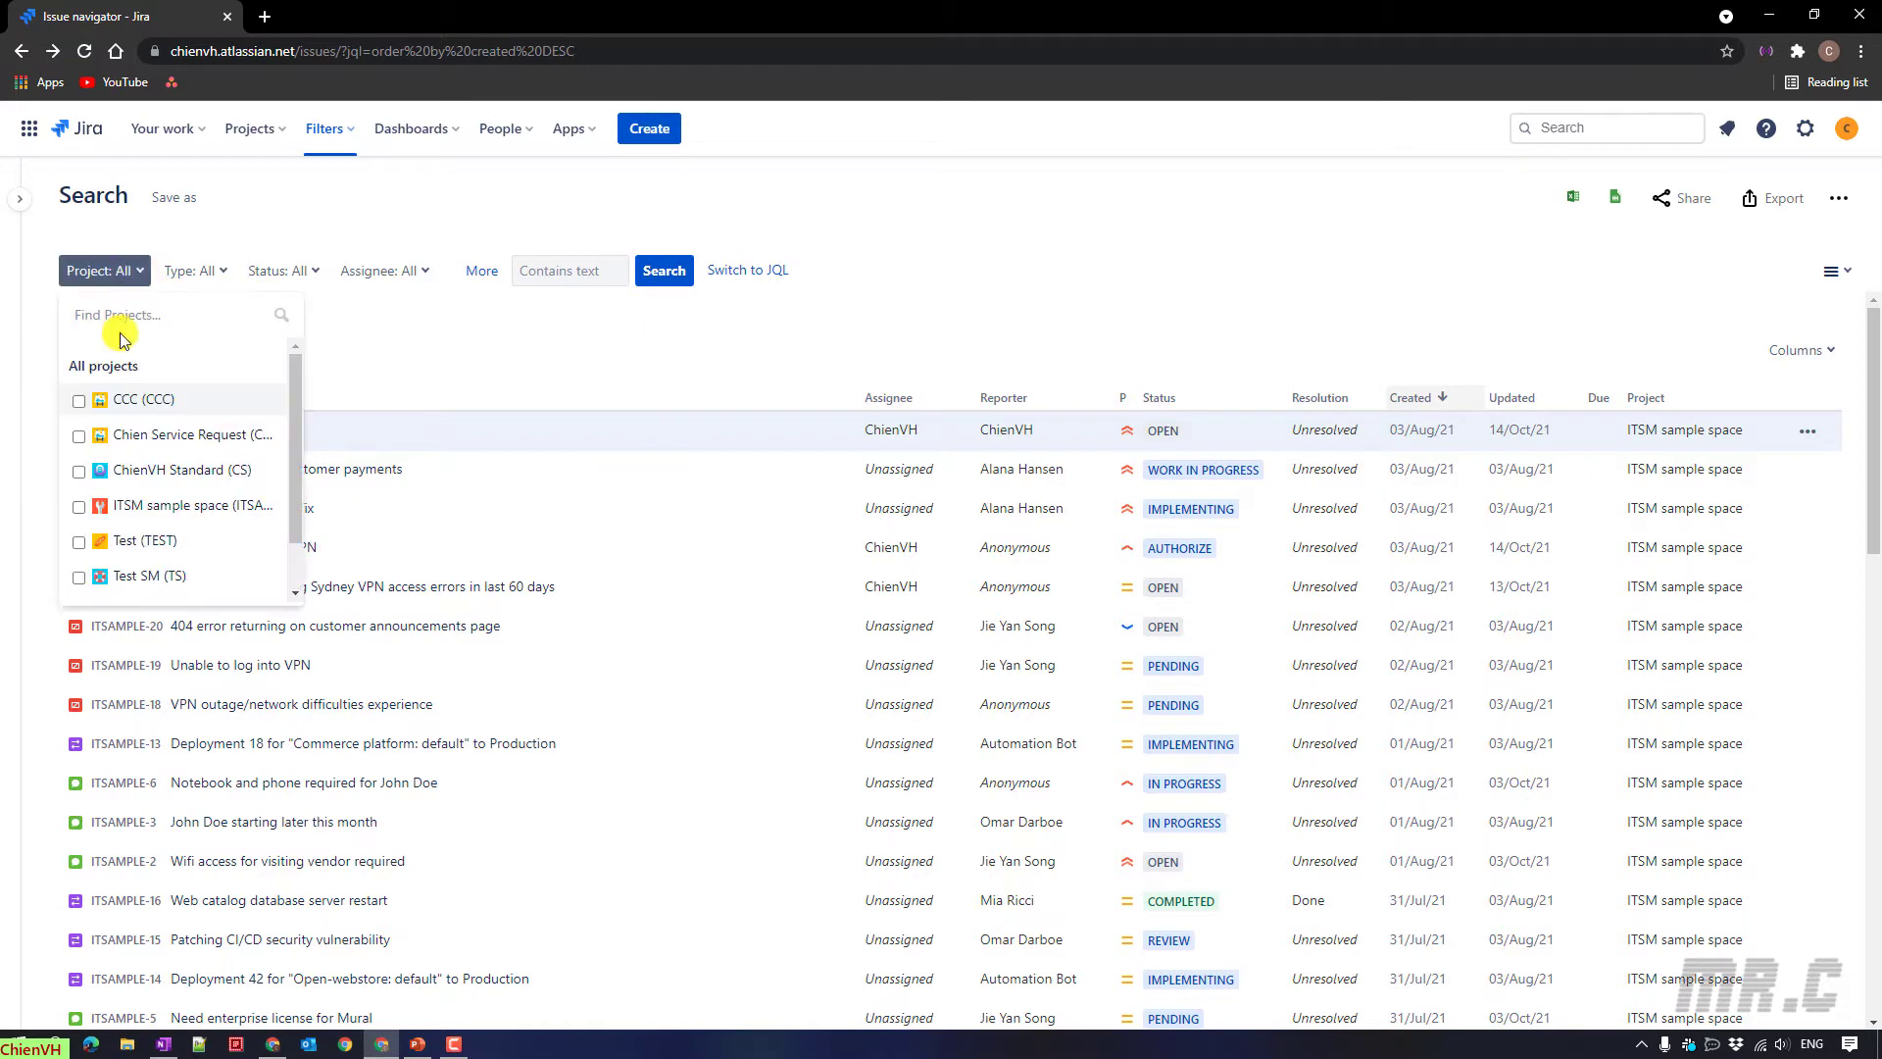
pyautogui.click(79, 507)
pyautogui.click(518, 335)
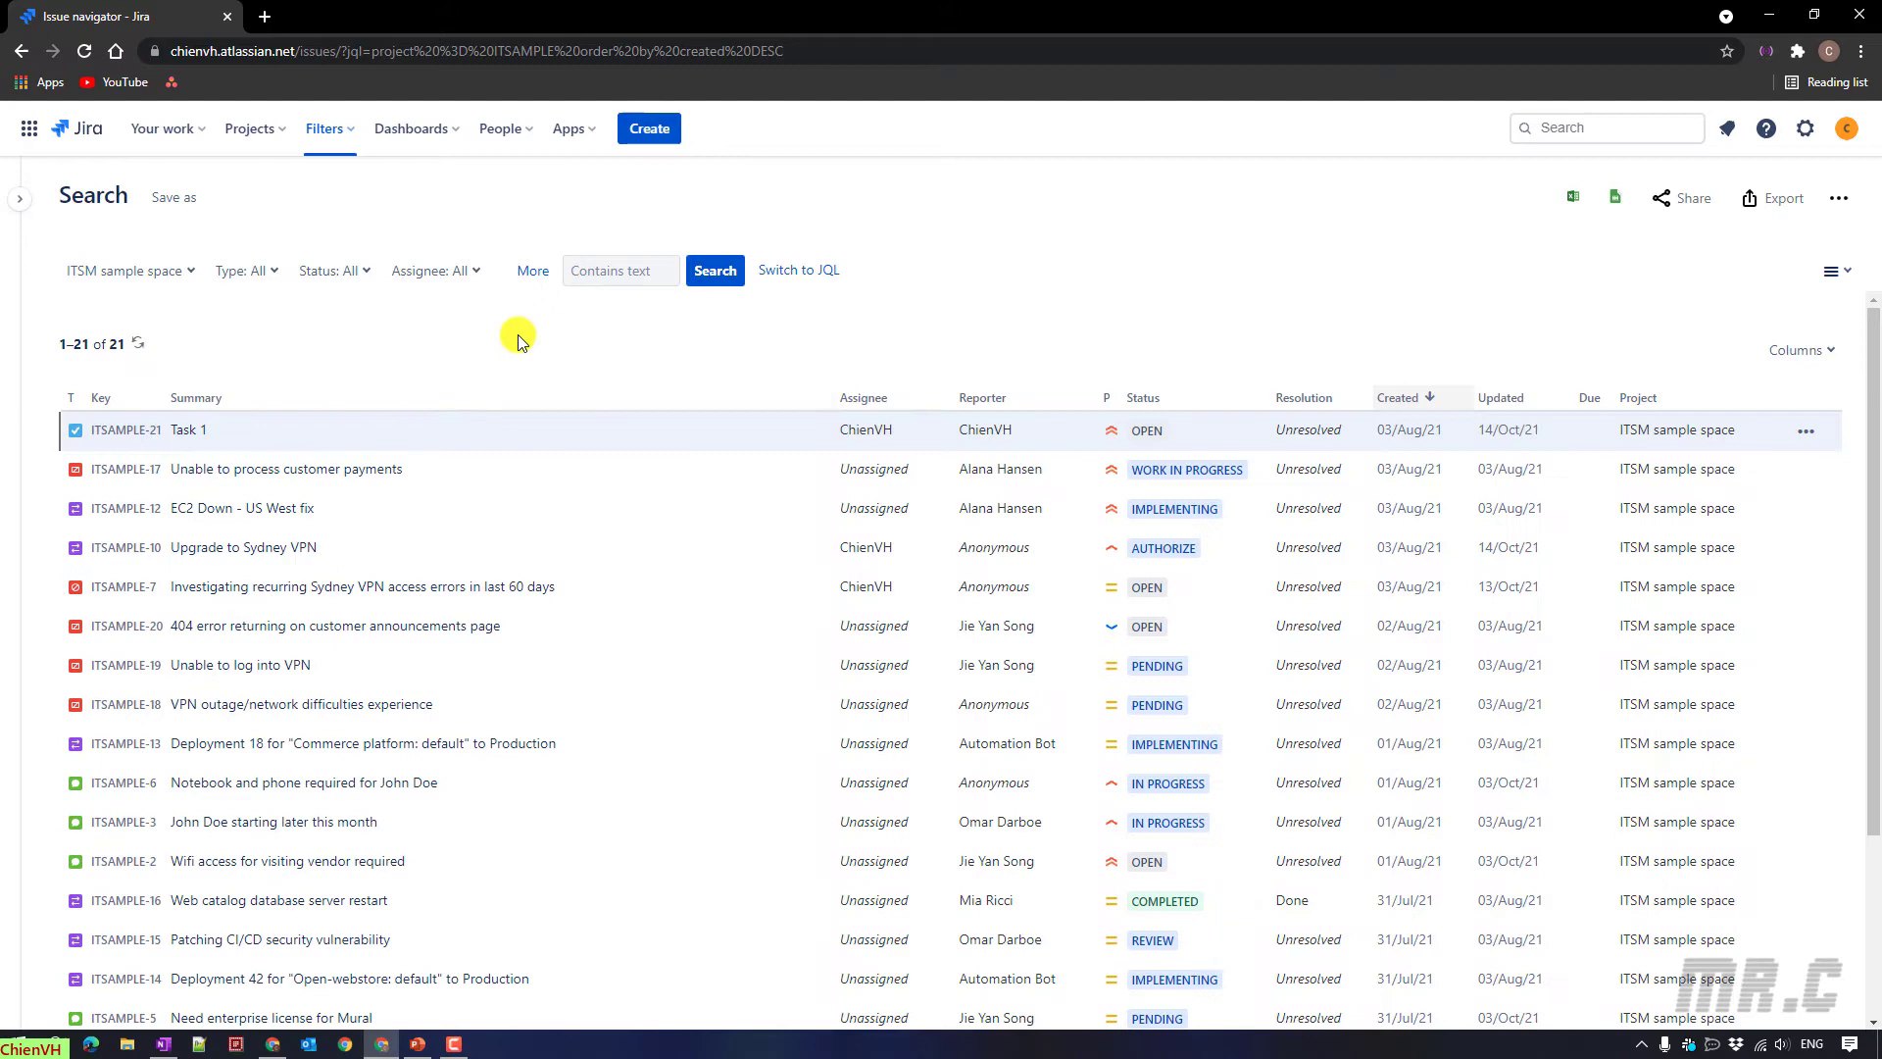
pyautogui.click(443, 275)
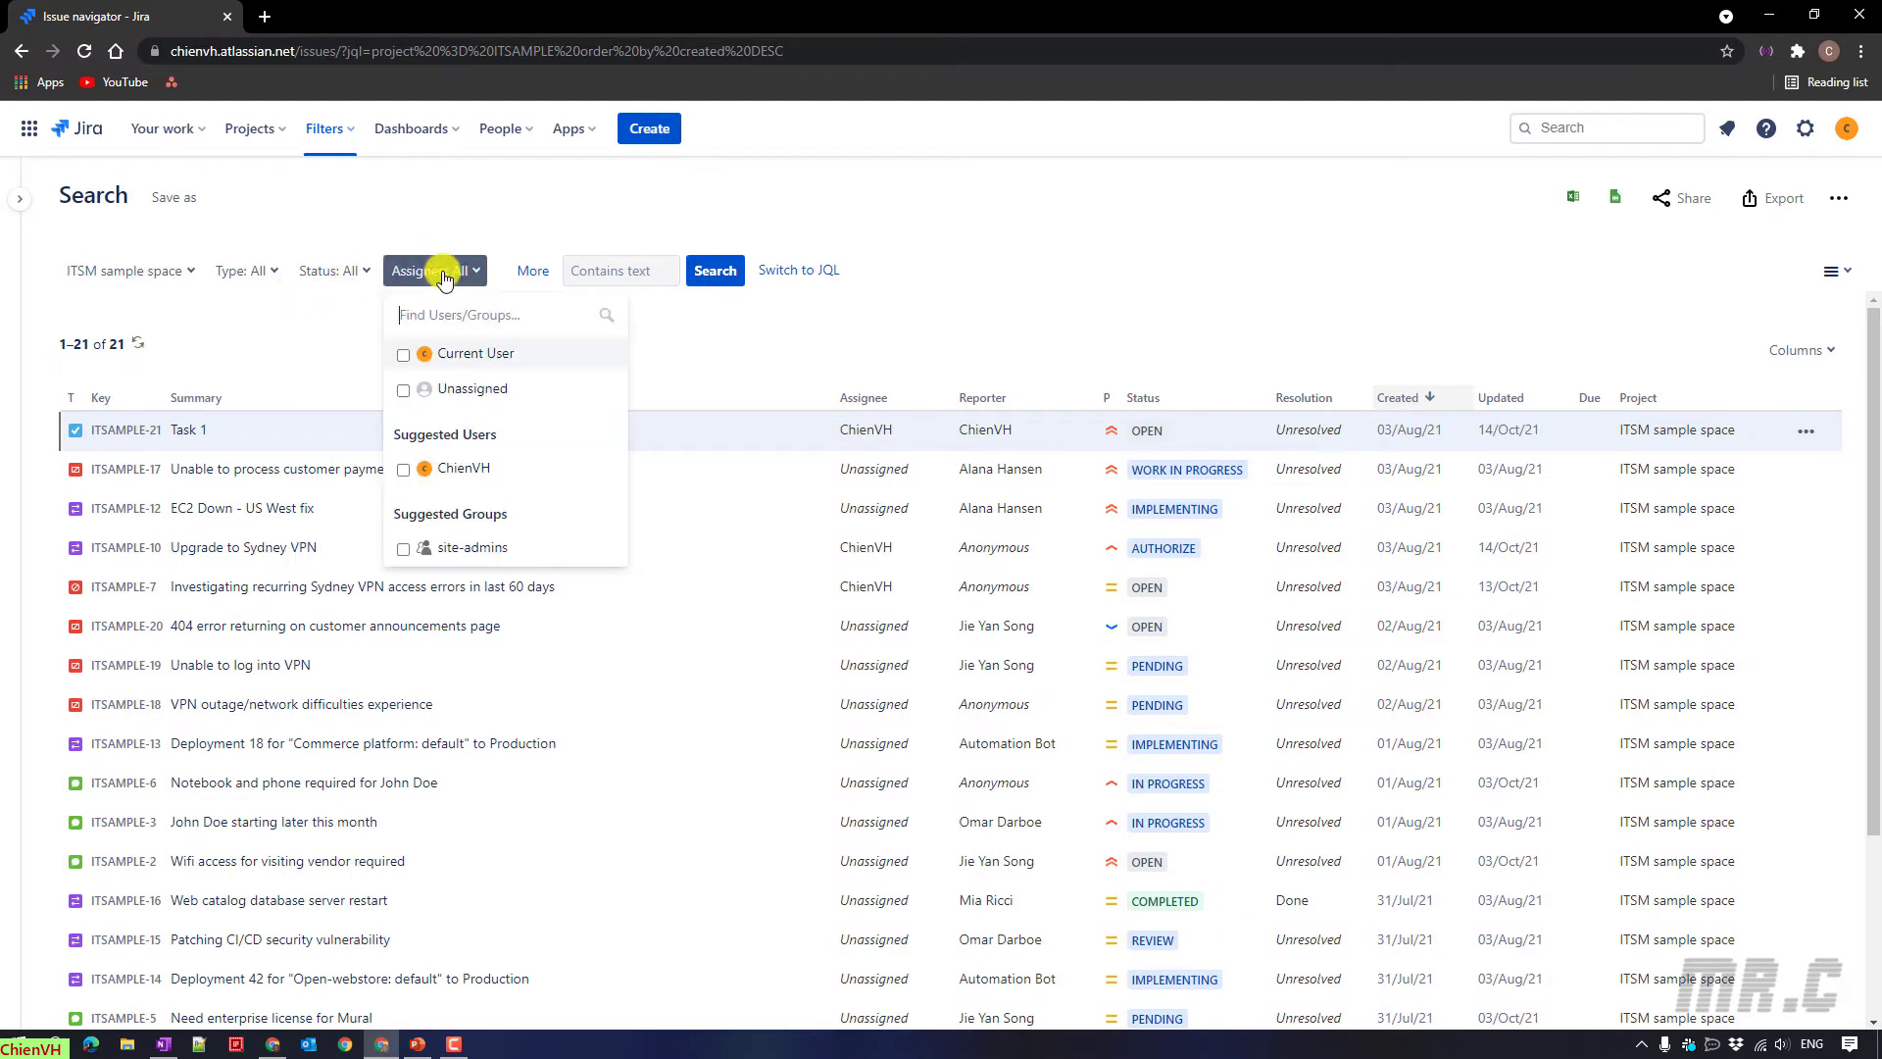
pyautogui.click(402, 469)
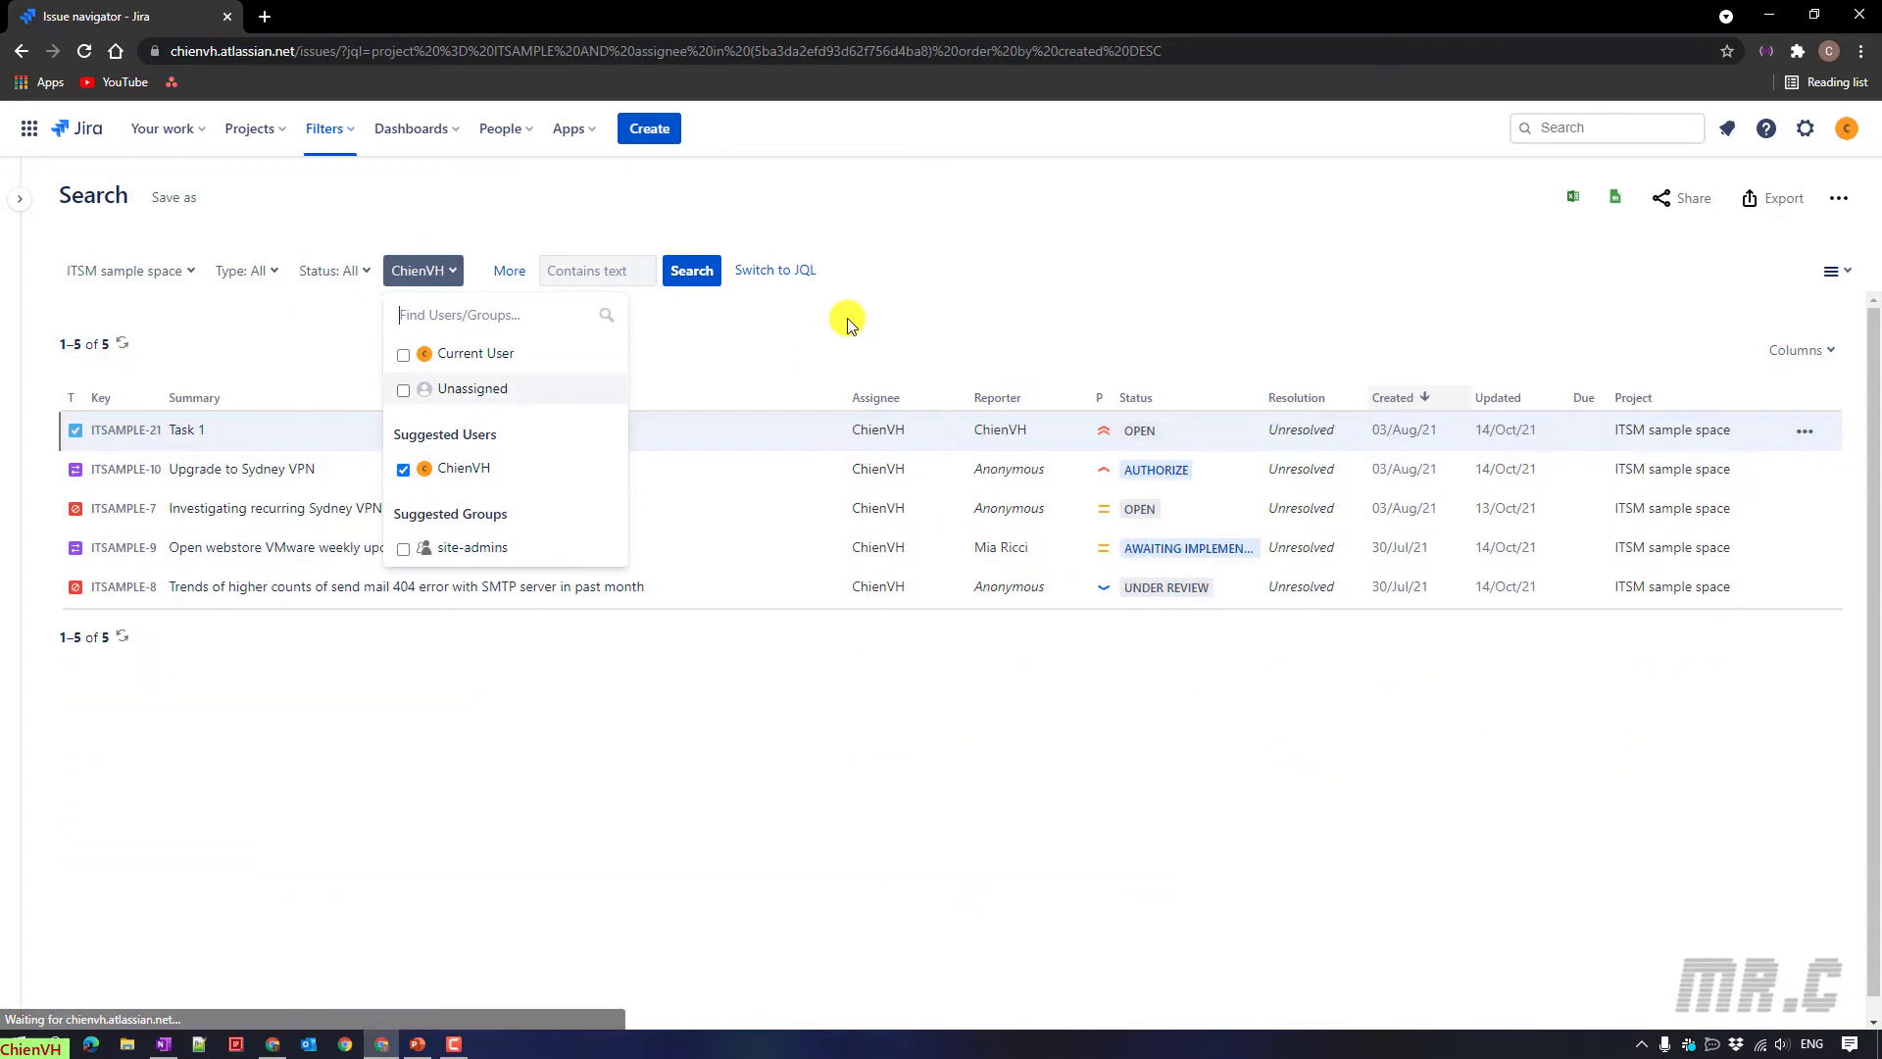
pyautogui.click(847, 318)
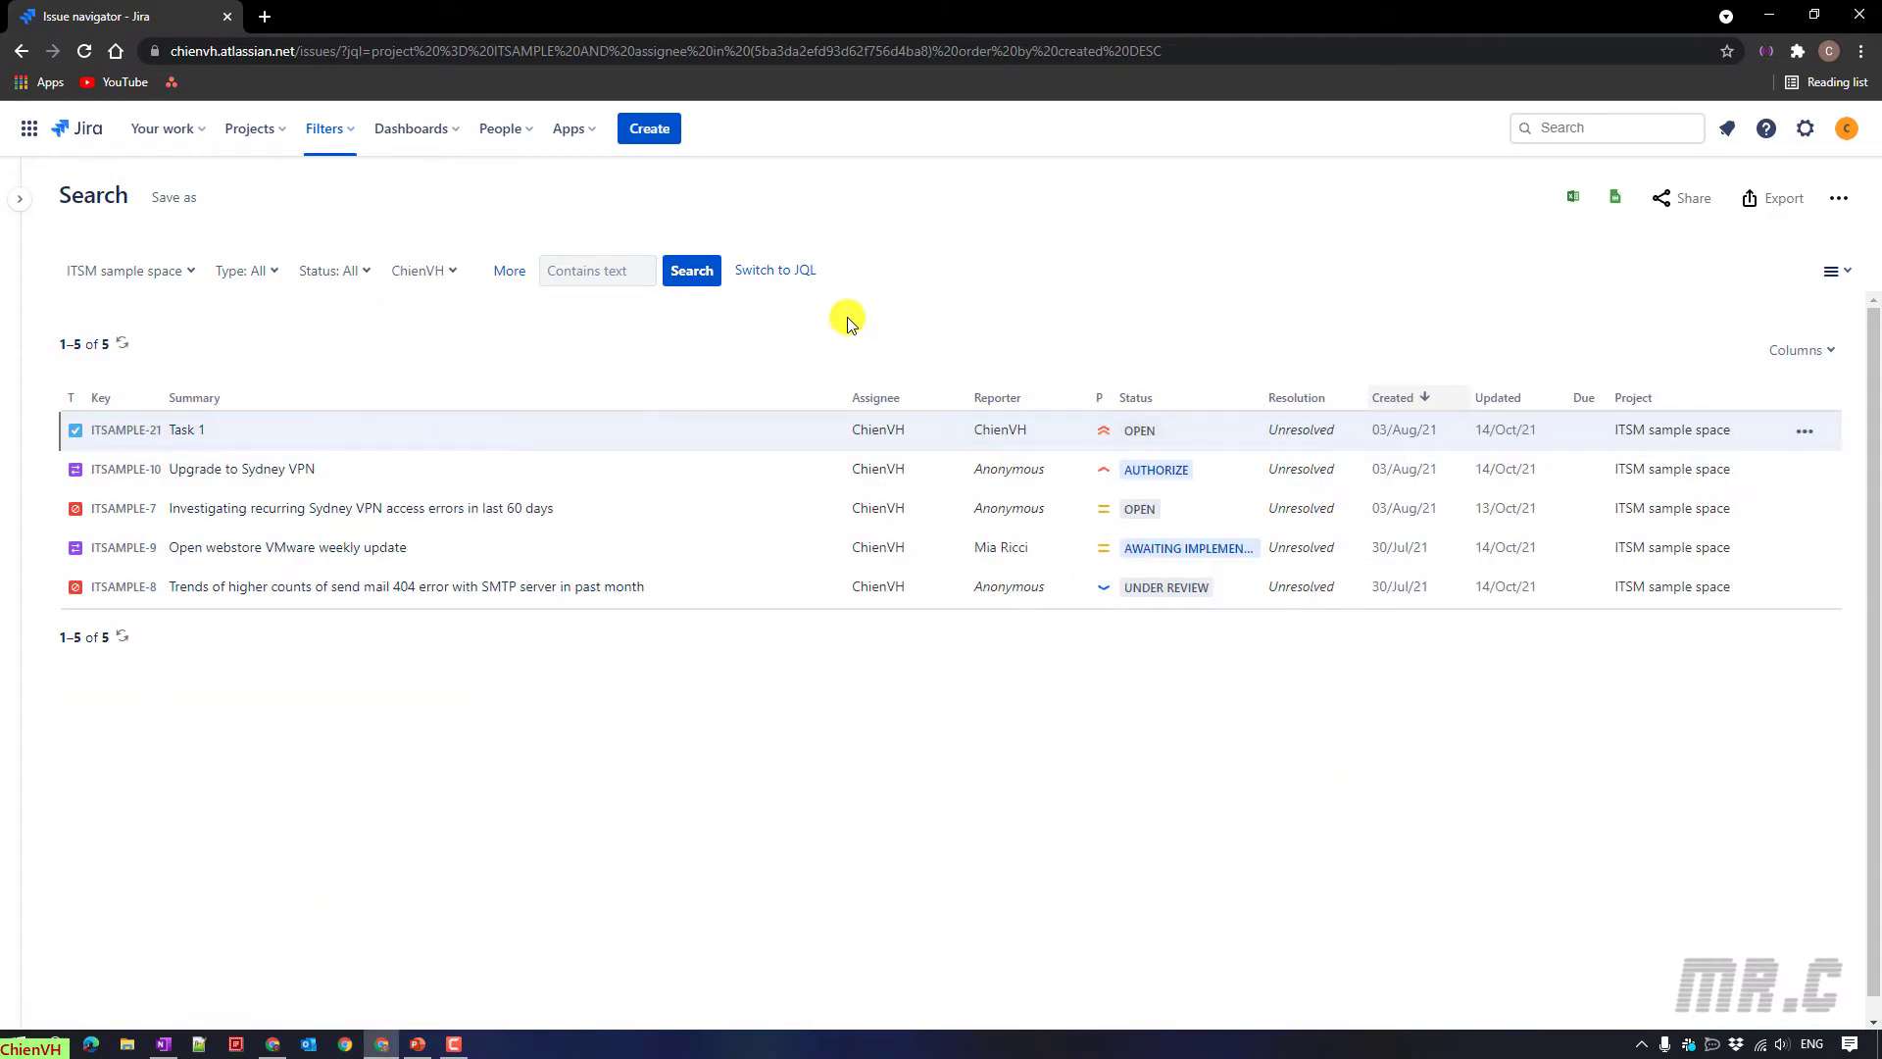
# Switch to JQL to show 'project = ITSAMPLE AND assignee ... order by created DESC', highlighting the assignee ID.
pyautogui.click(766, 279)
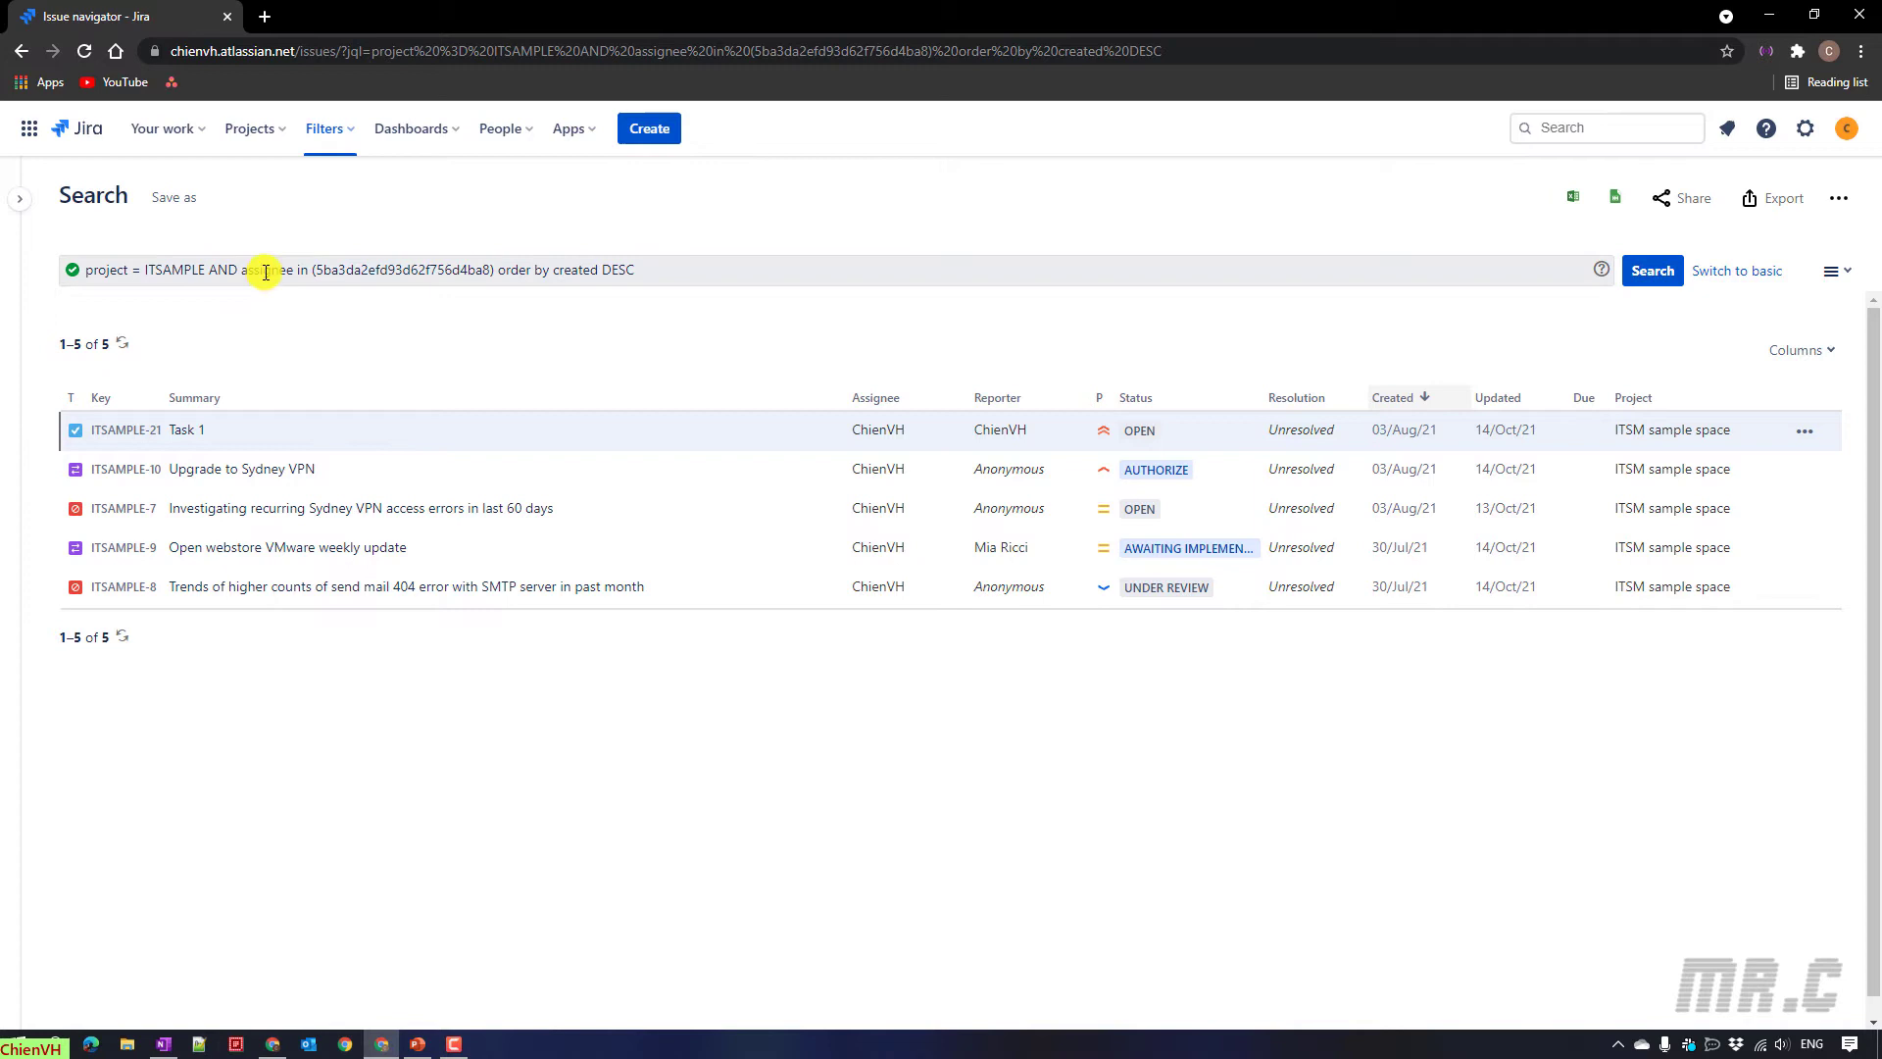
pyautogui.doubleClick(340, 265)
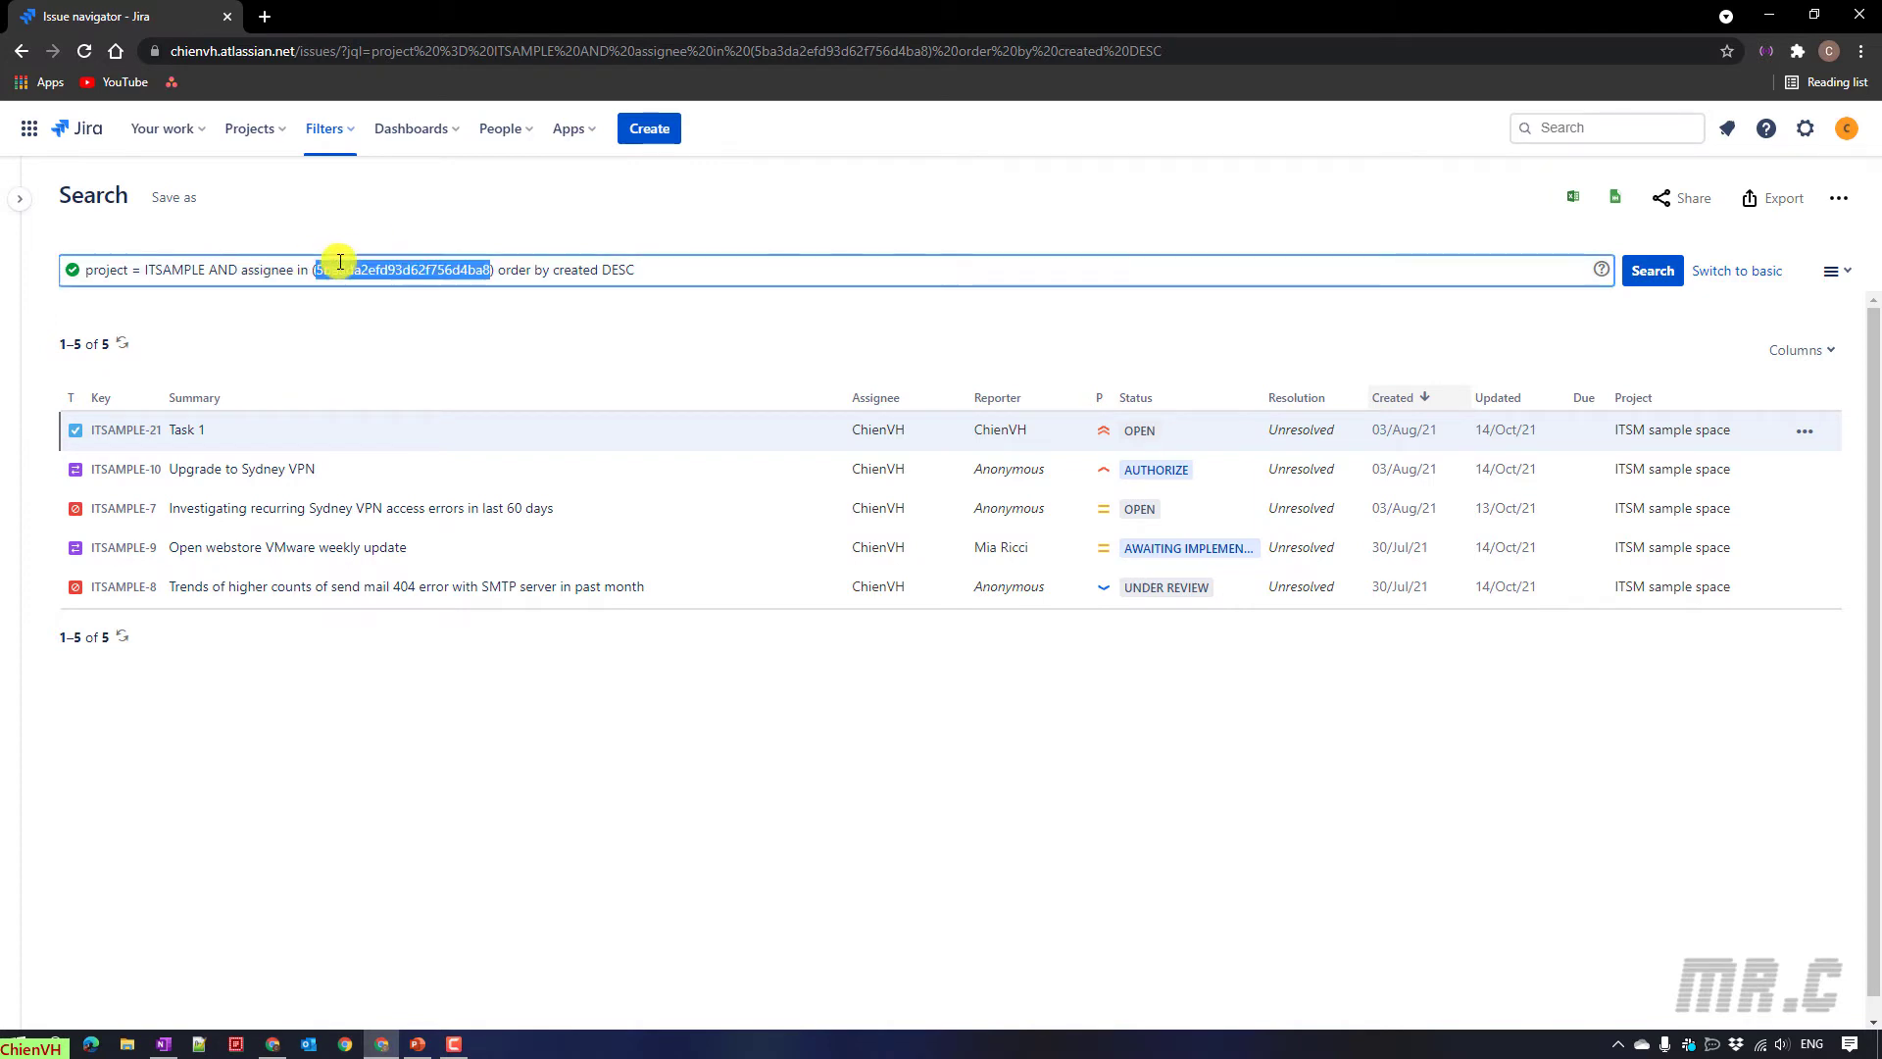
pyautogui.click(487, 301)
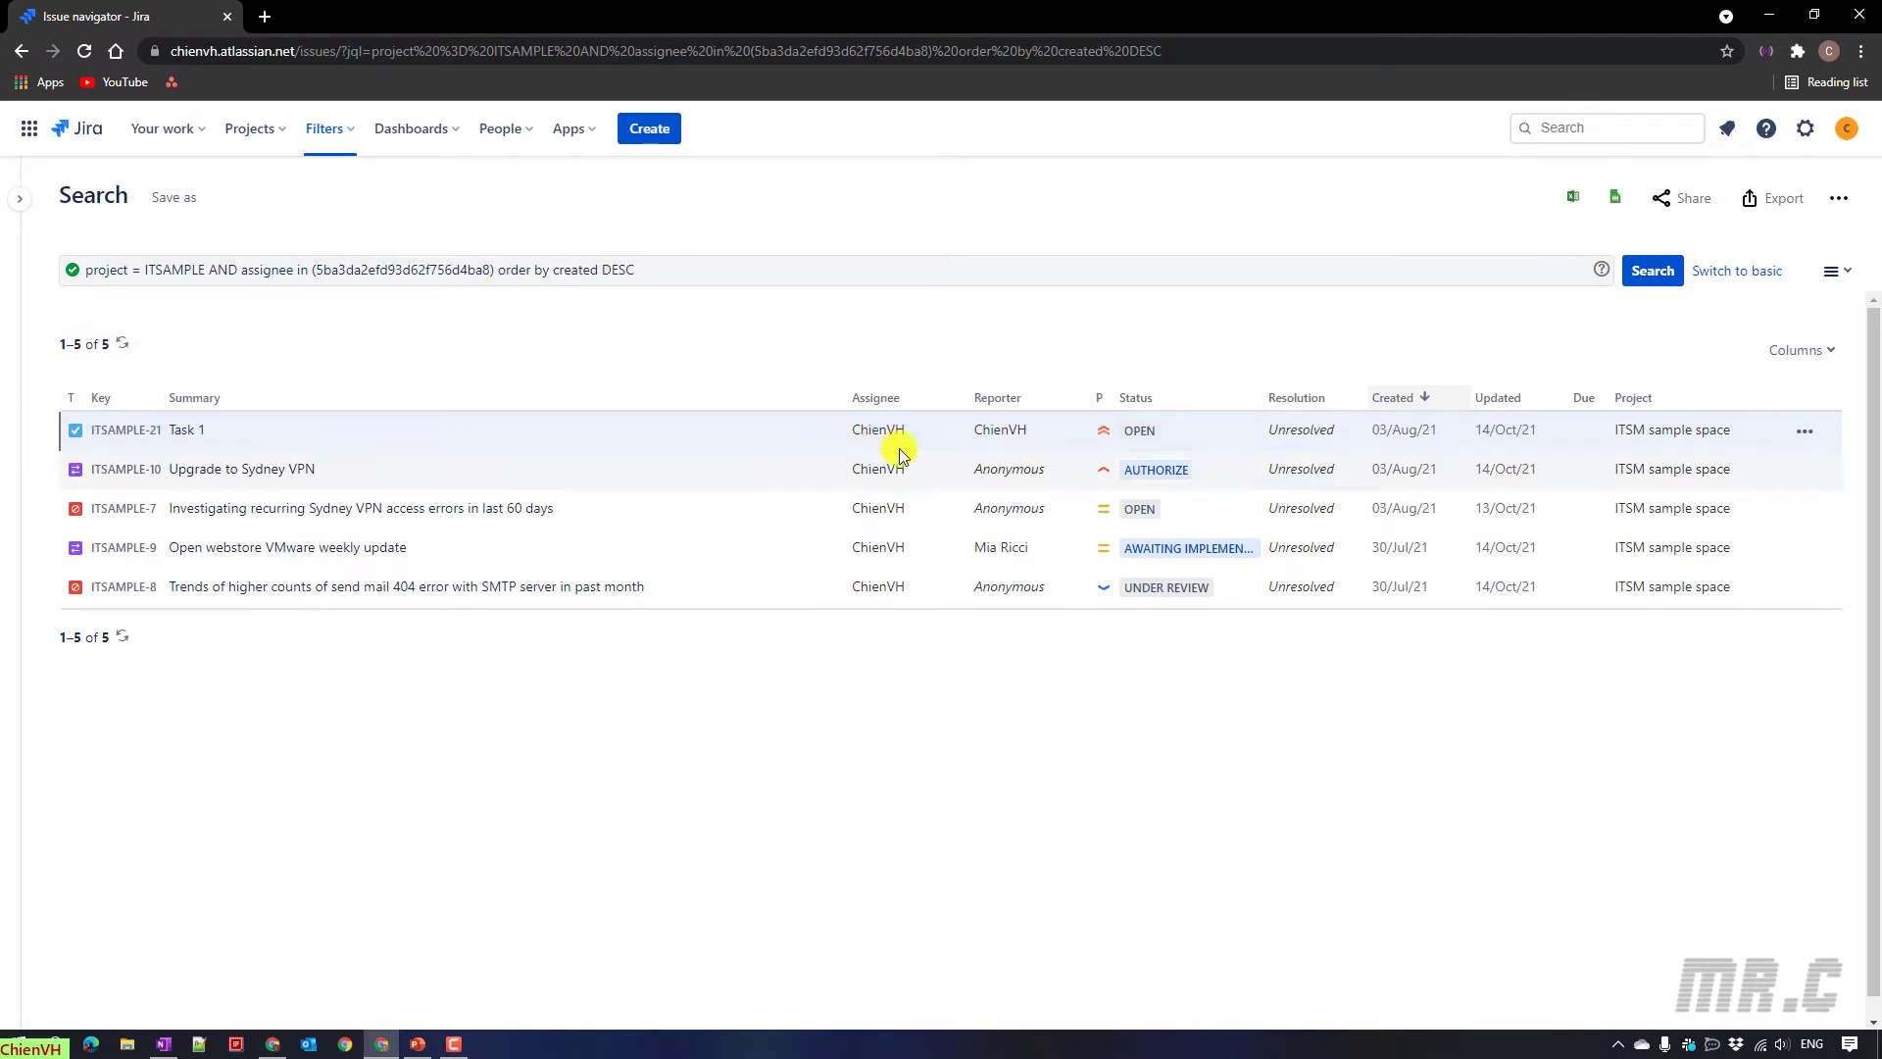
pyautogui.moveTo(862, 427)
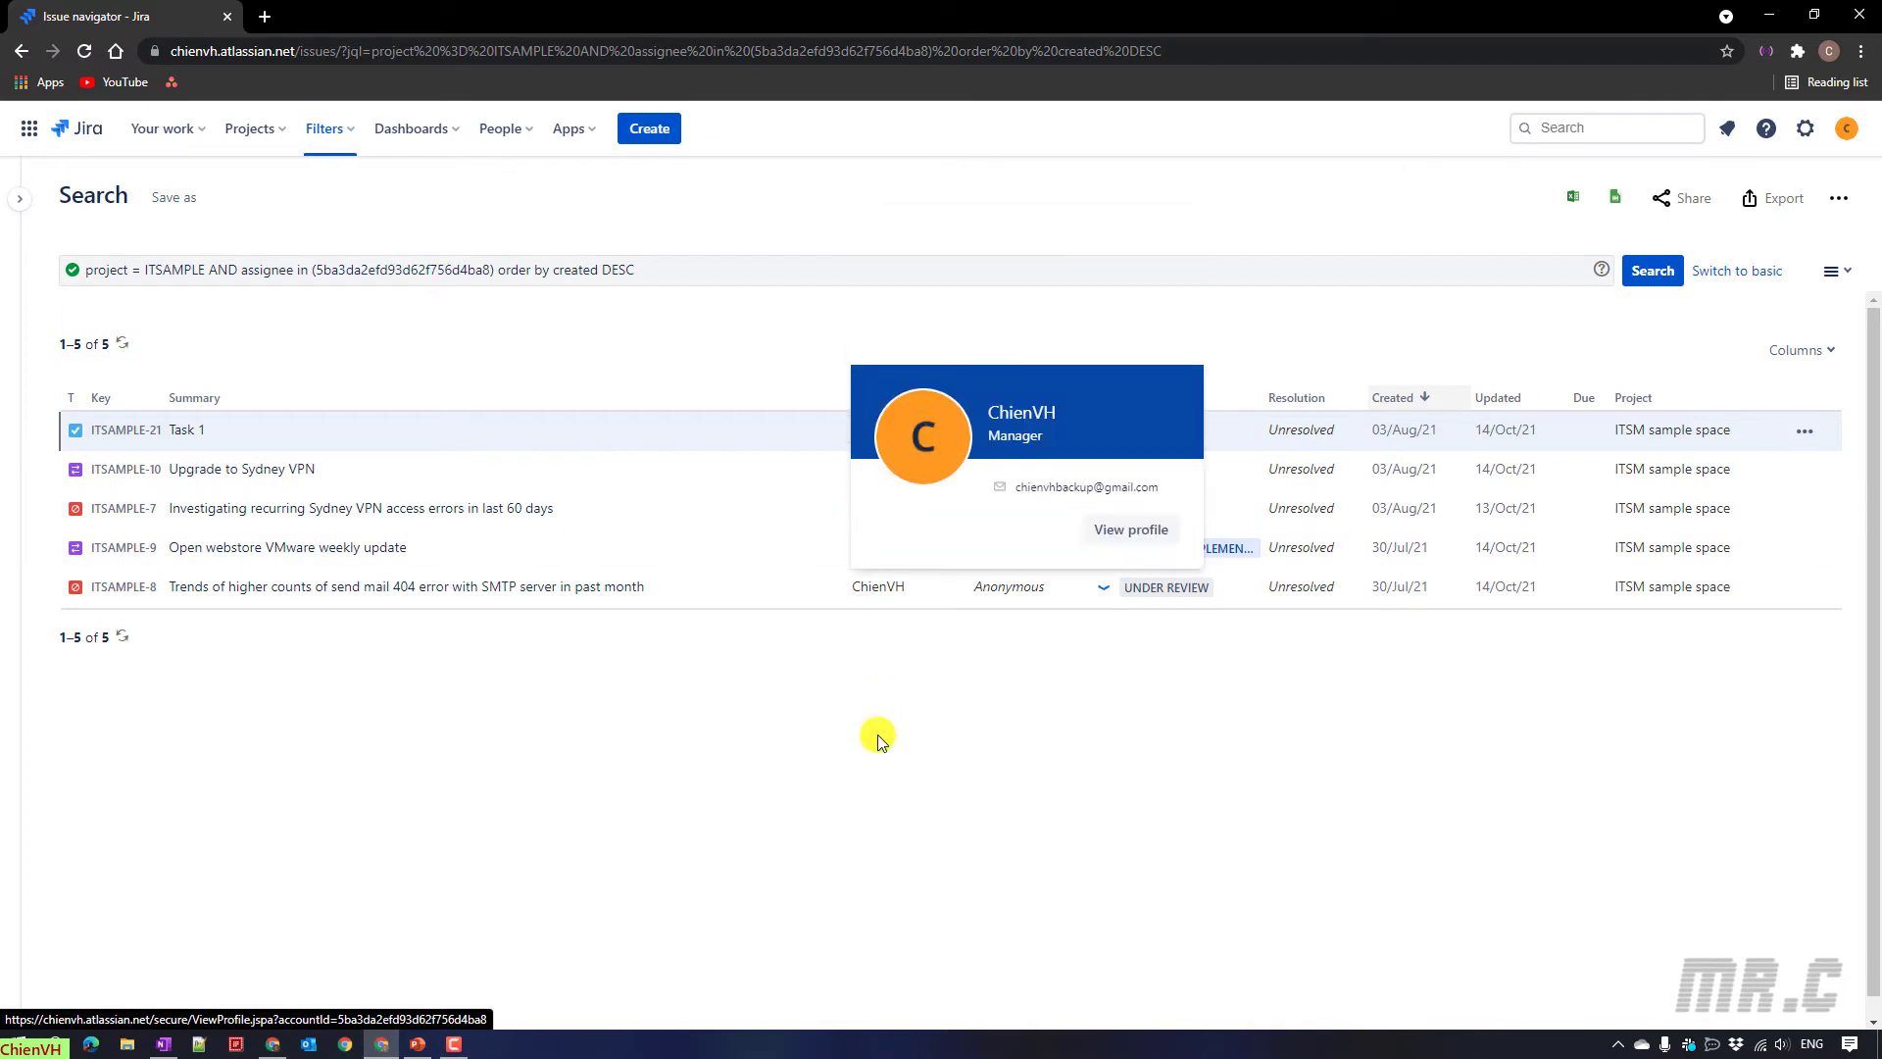
# Set ITSAMPLE-21 (Task 1) to Unassigned and rerun the search, now returning 4 issues.
pyautogui.middleClick(125, 429)
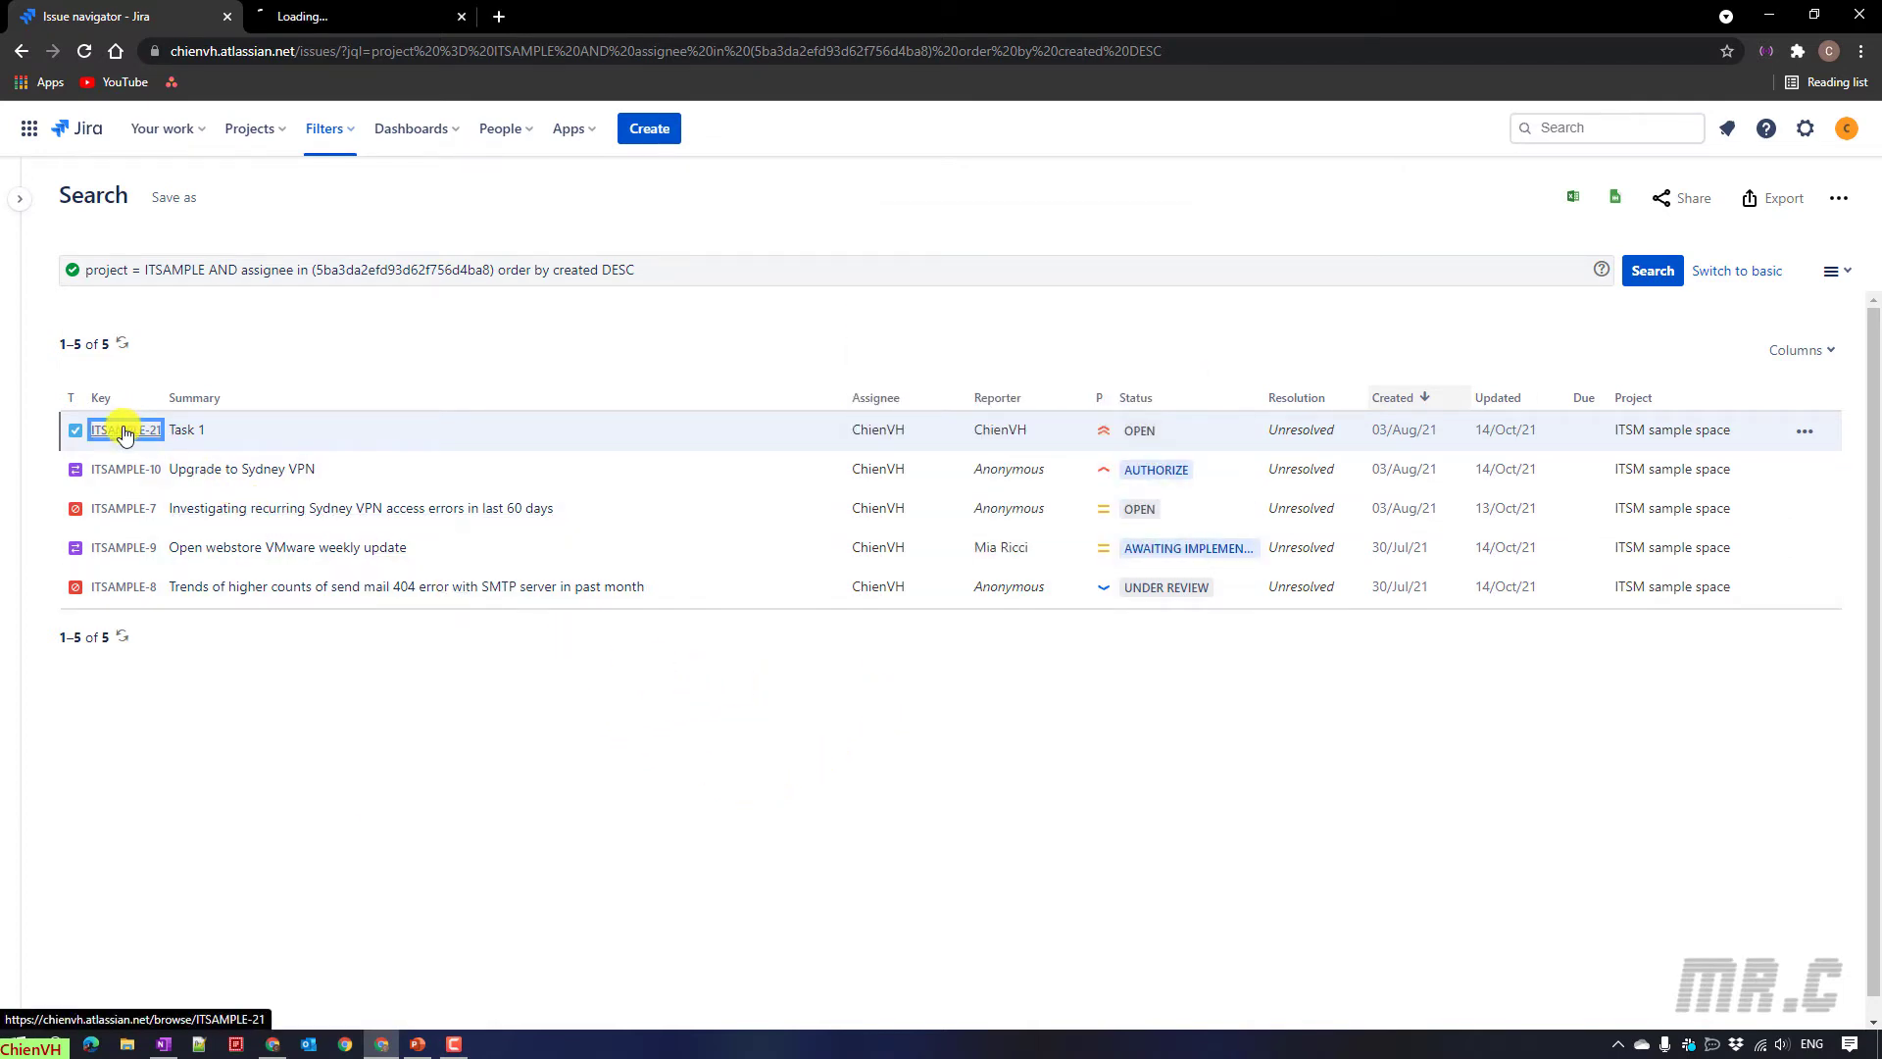
pyautogui.click(291, 10)
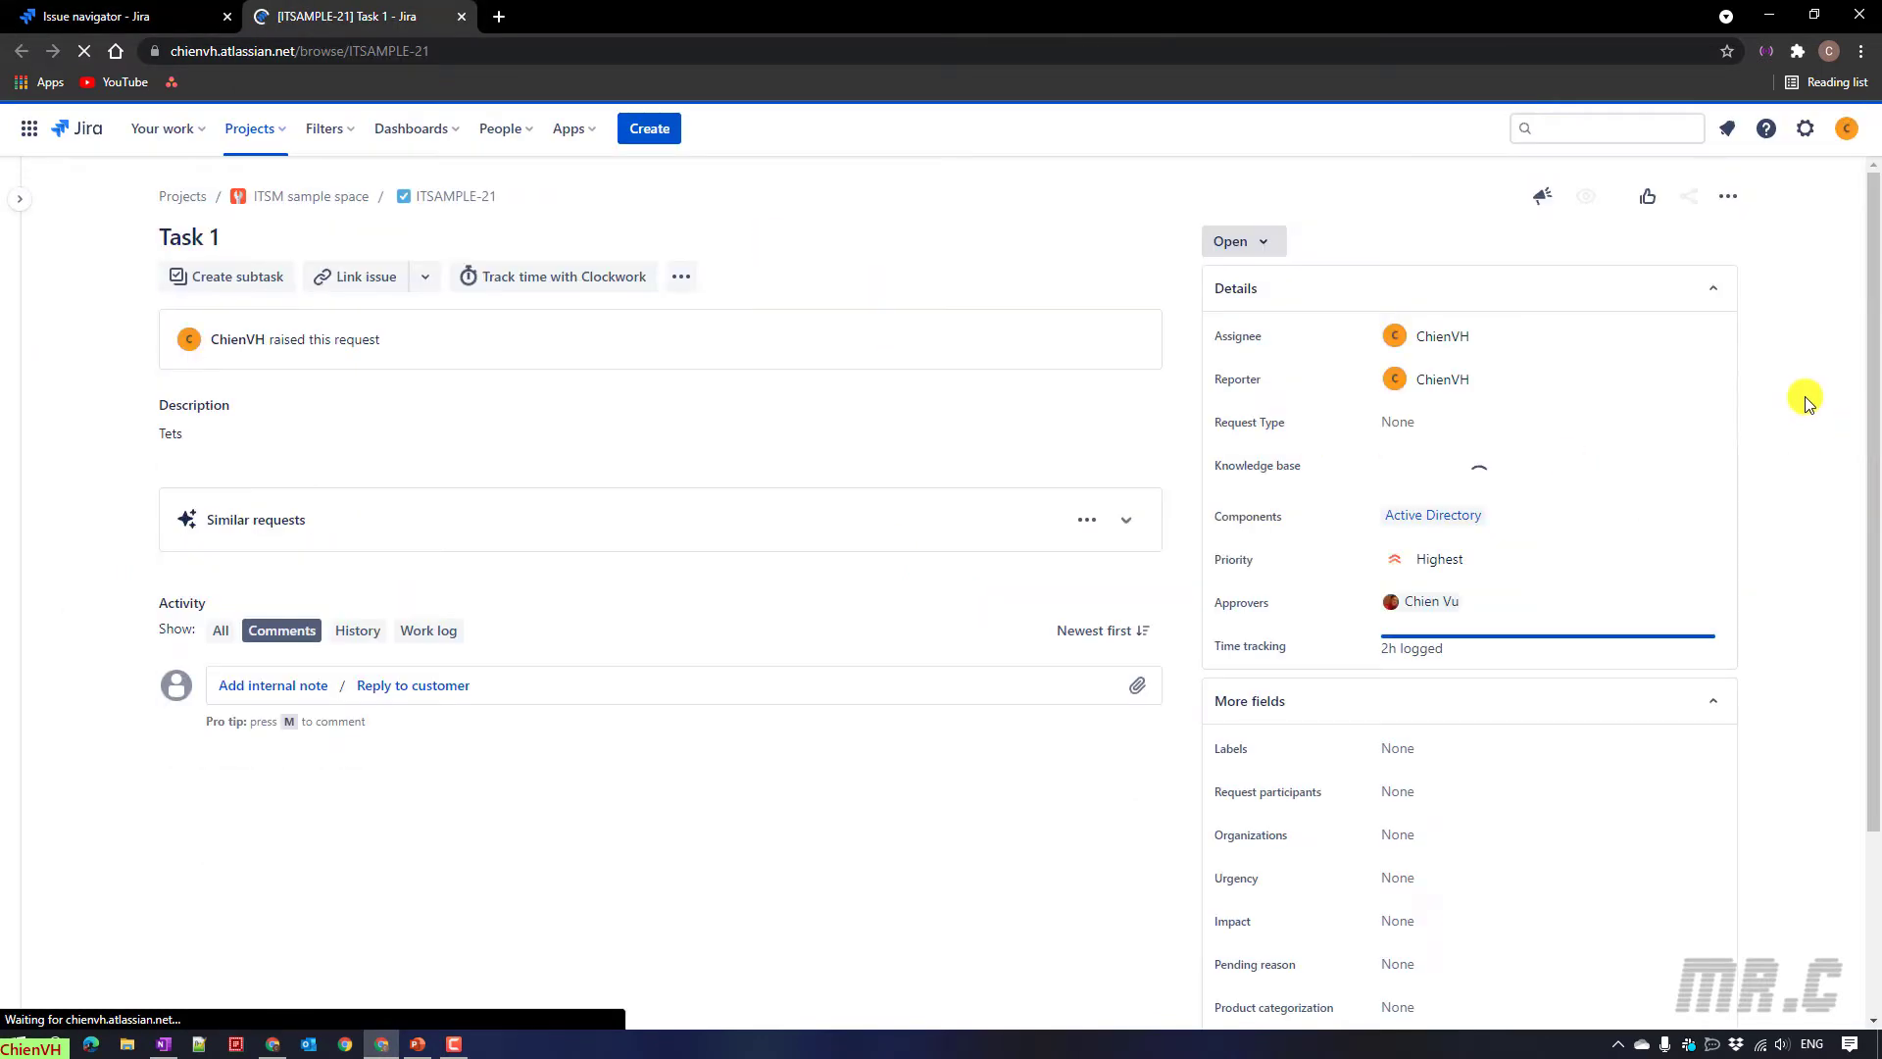
pyautogui.click(1436, 336)
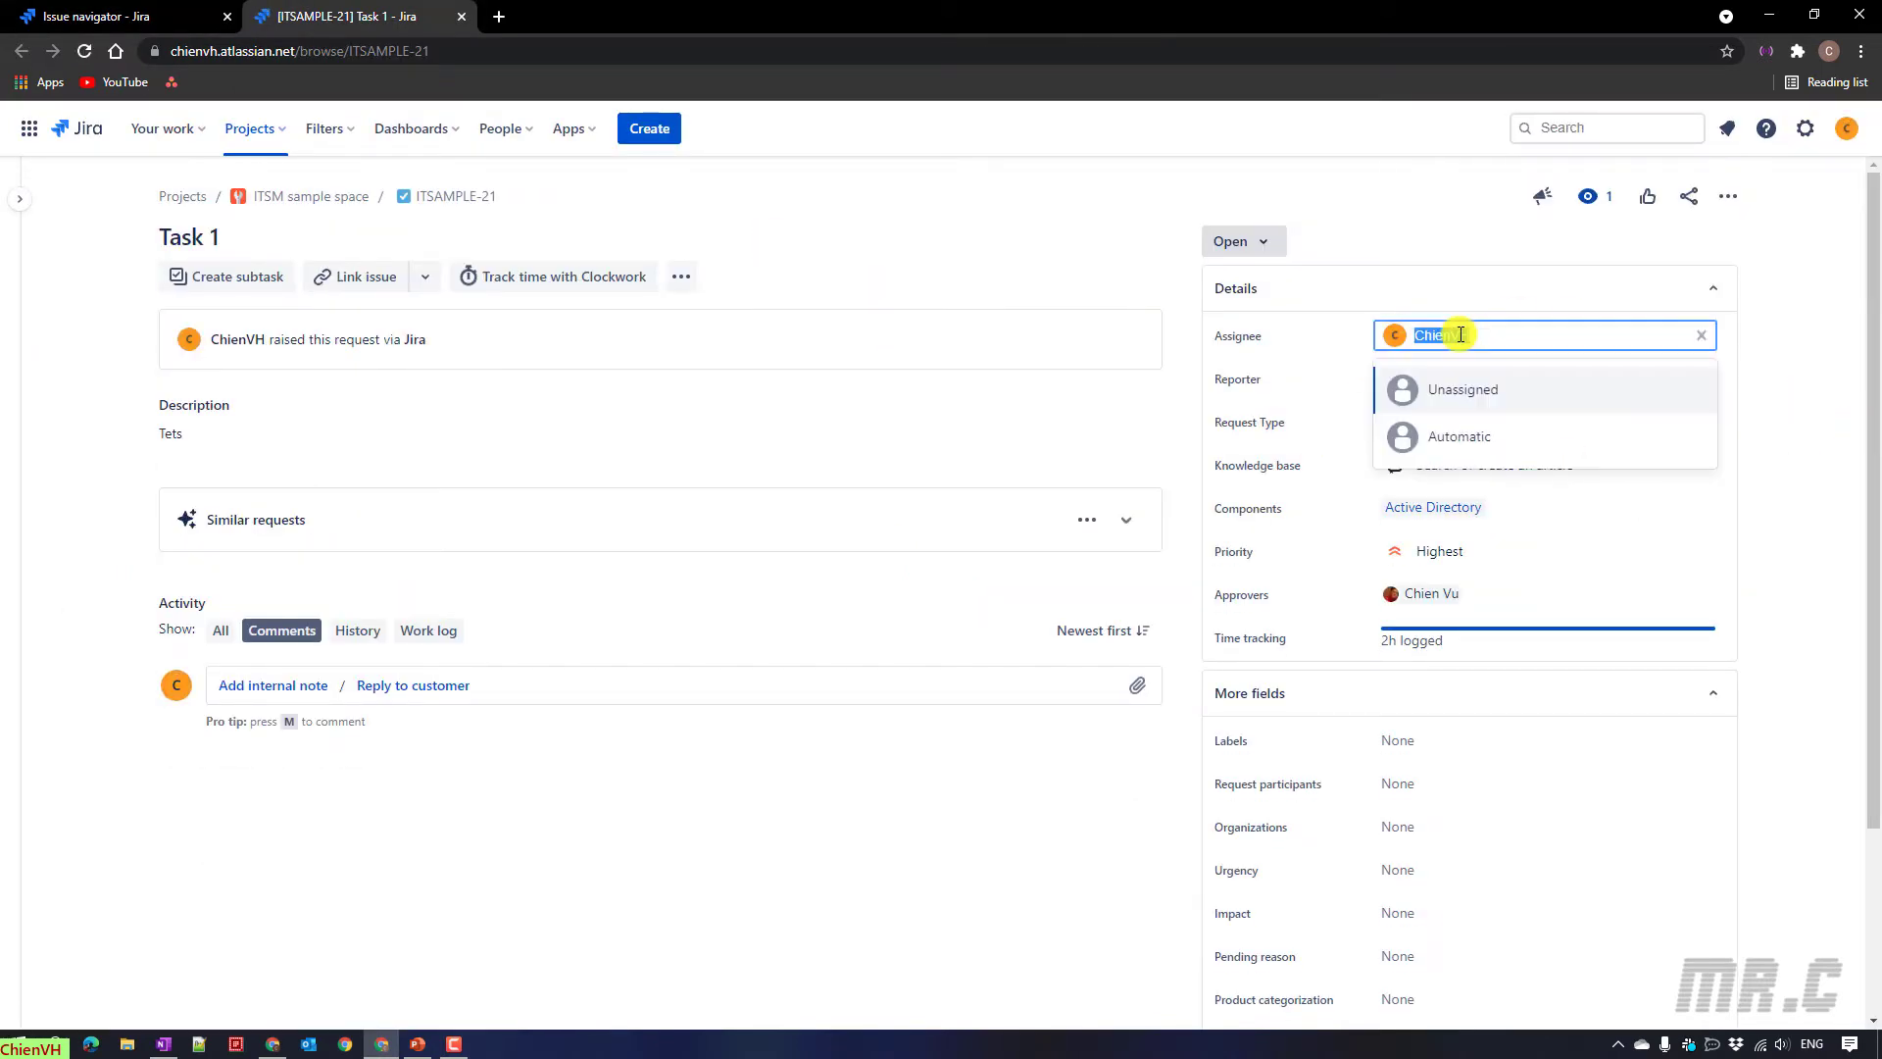
pyautogui.click(1493, 393)
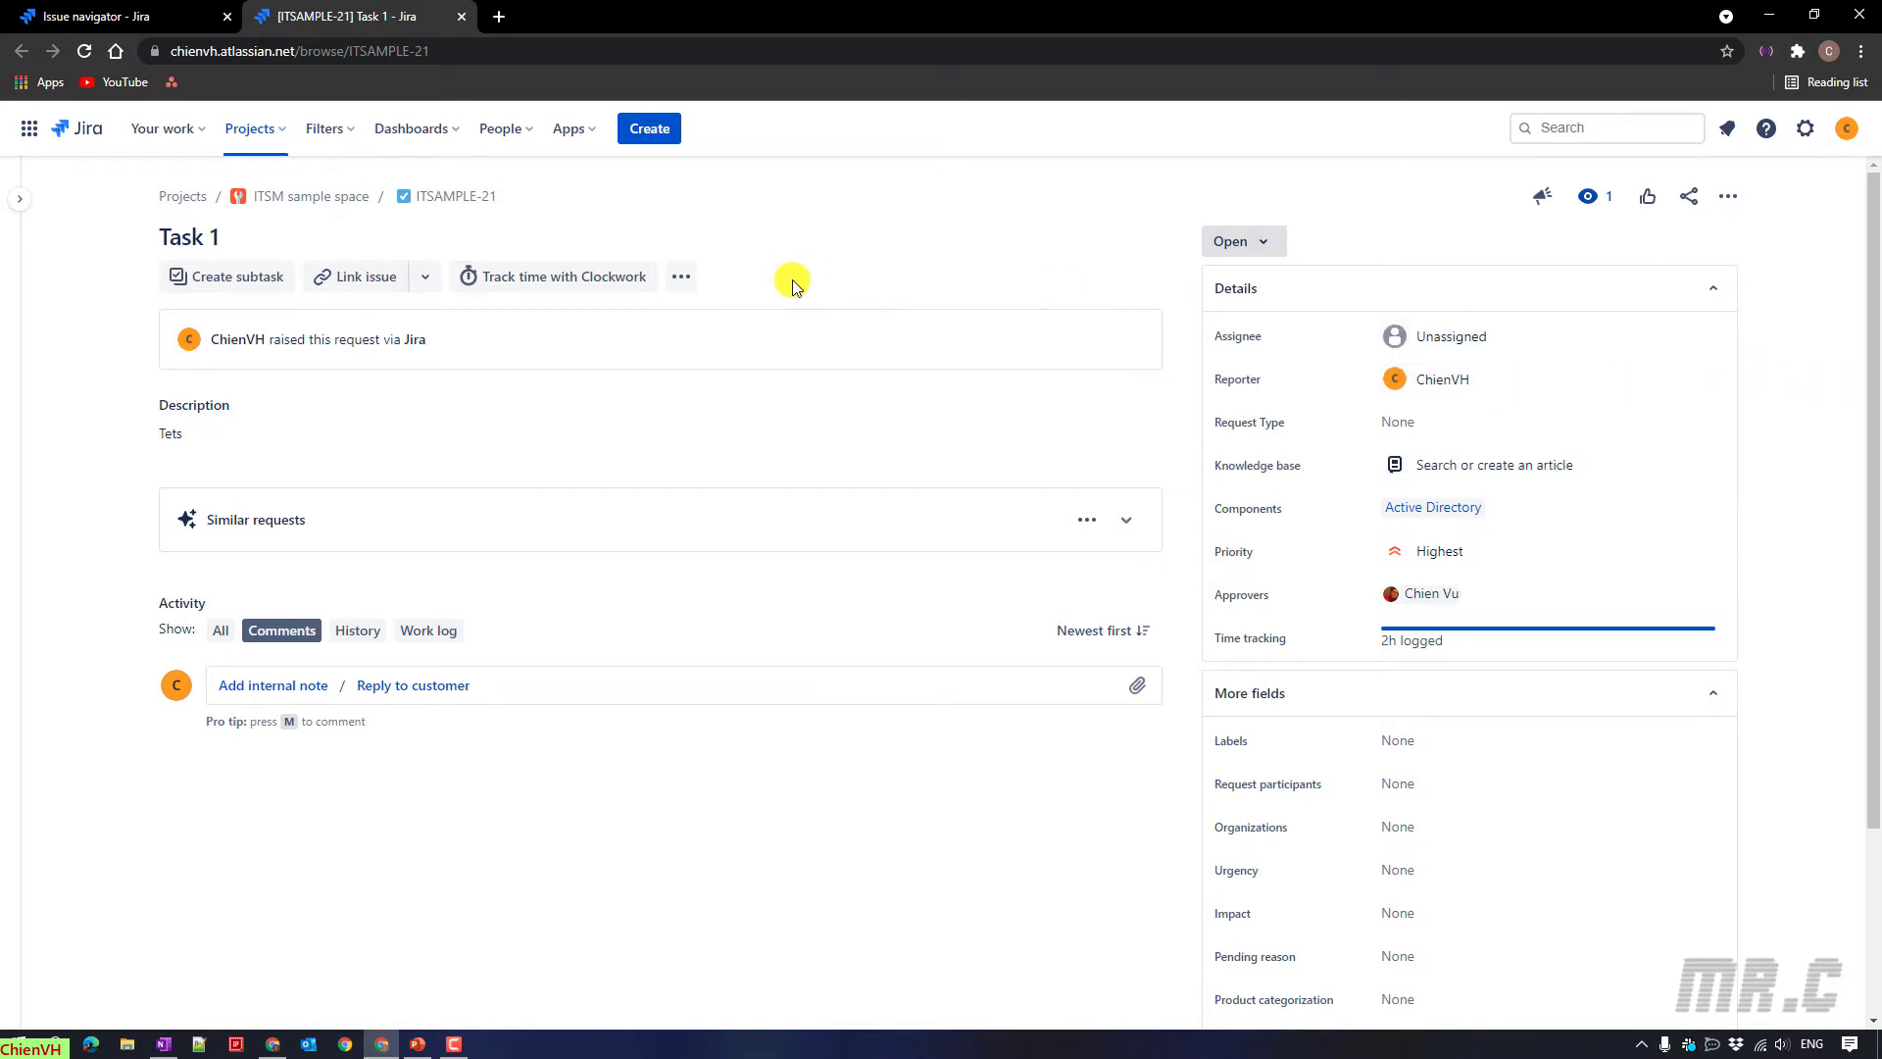
pyautogui.click(103, 12)
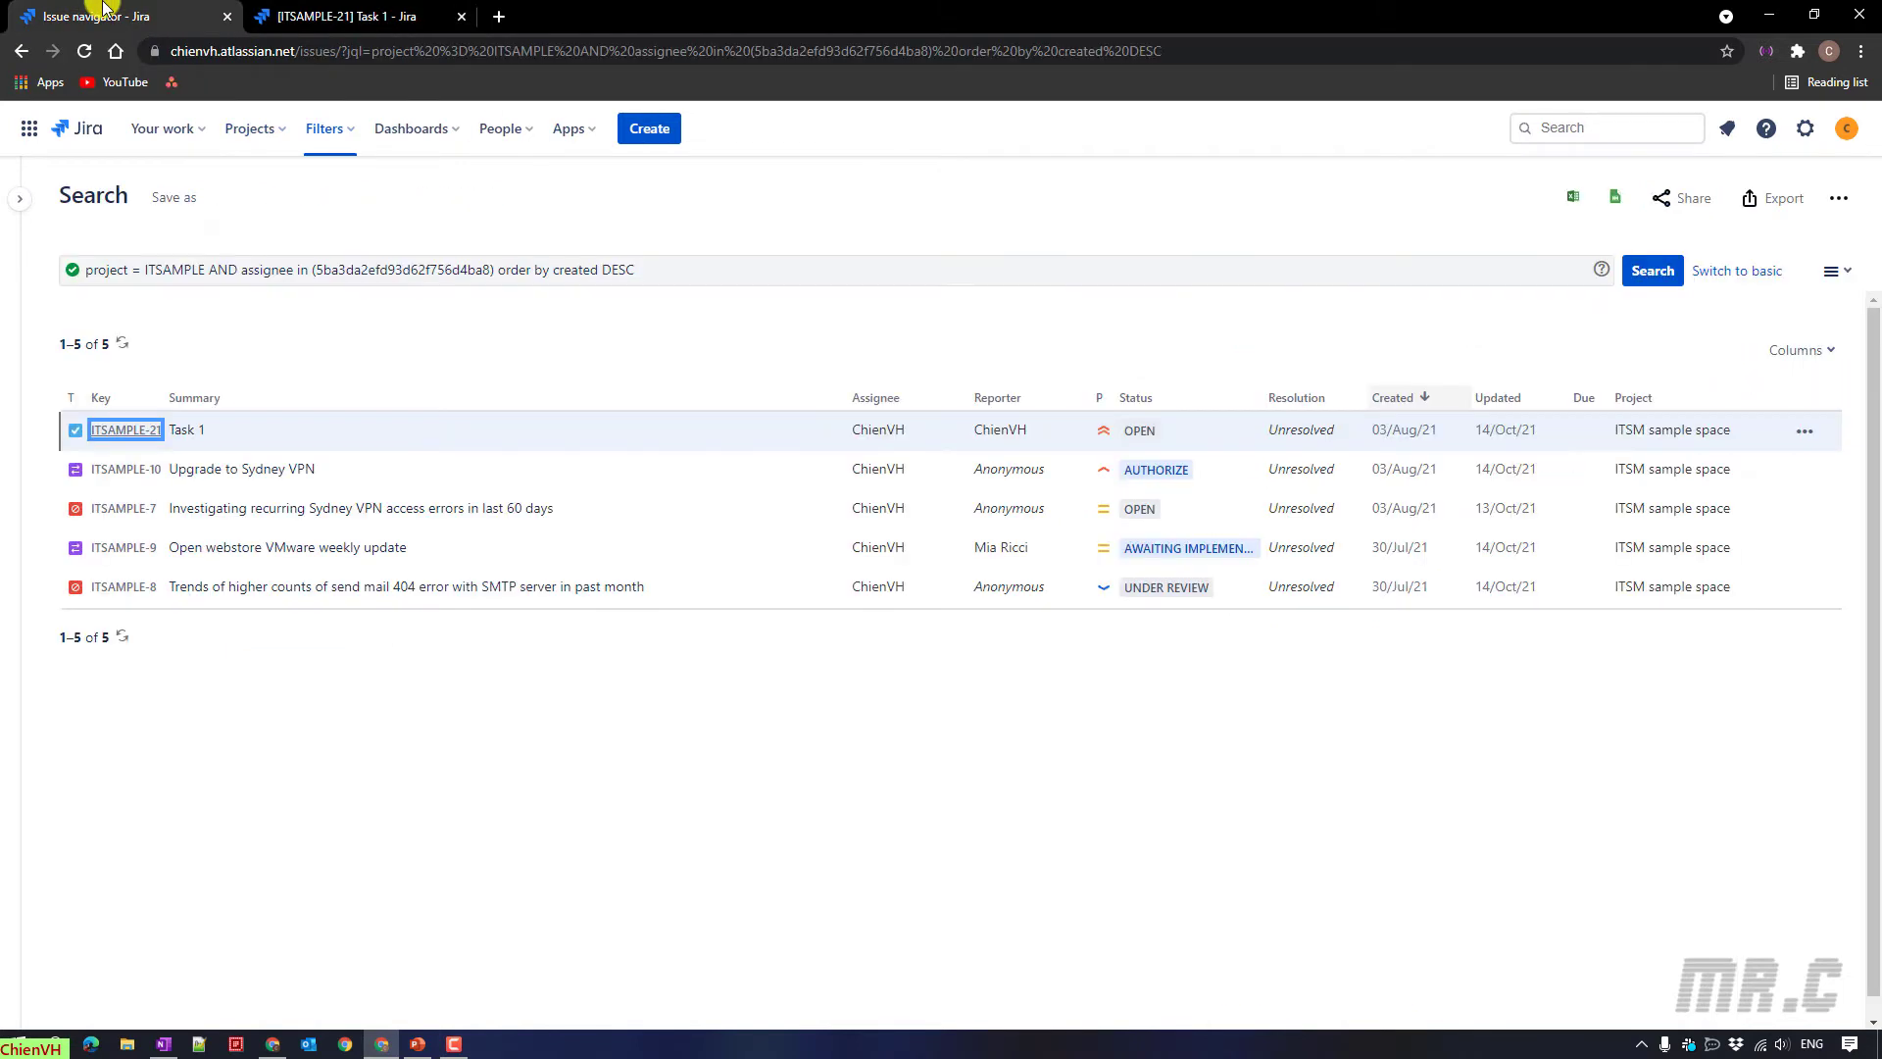
pyautogui.click(1657, 275)
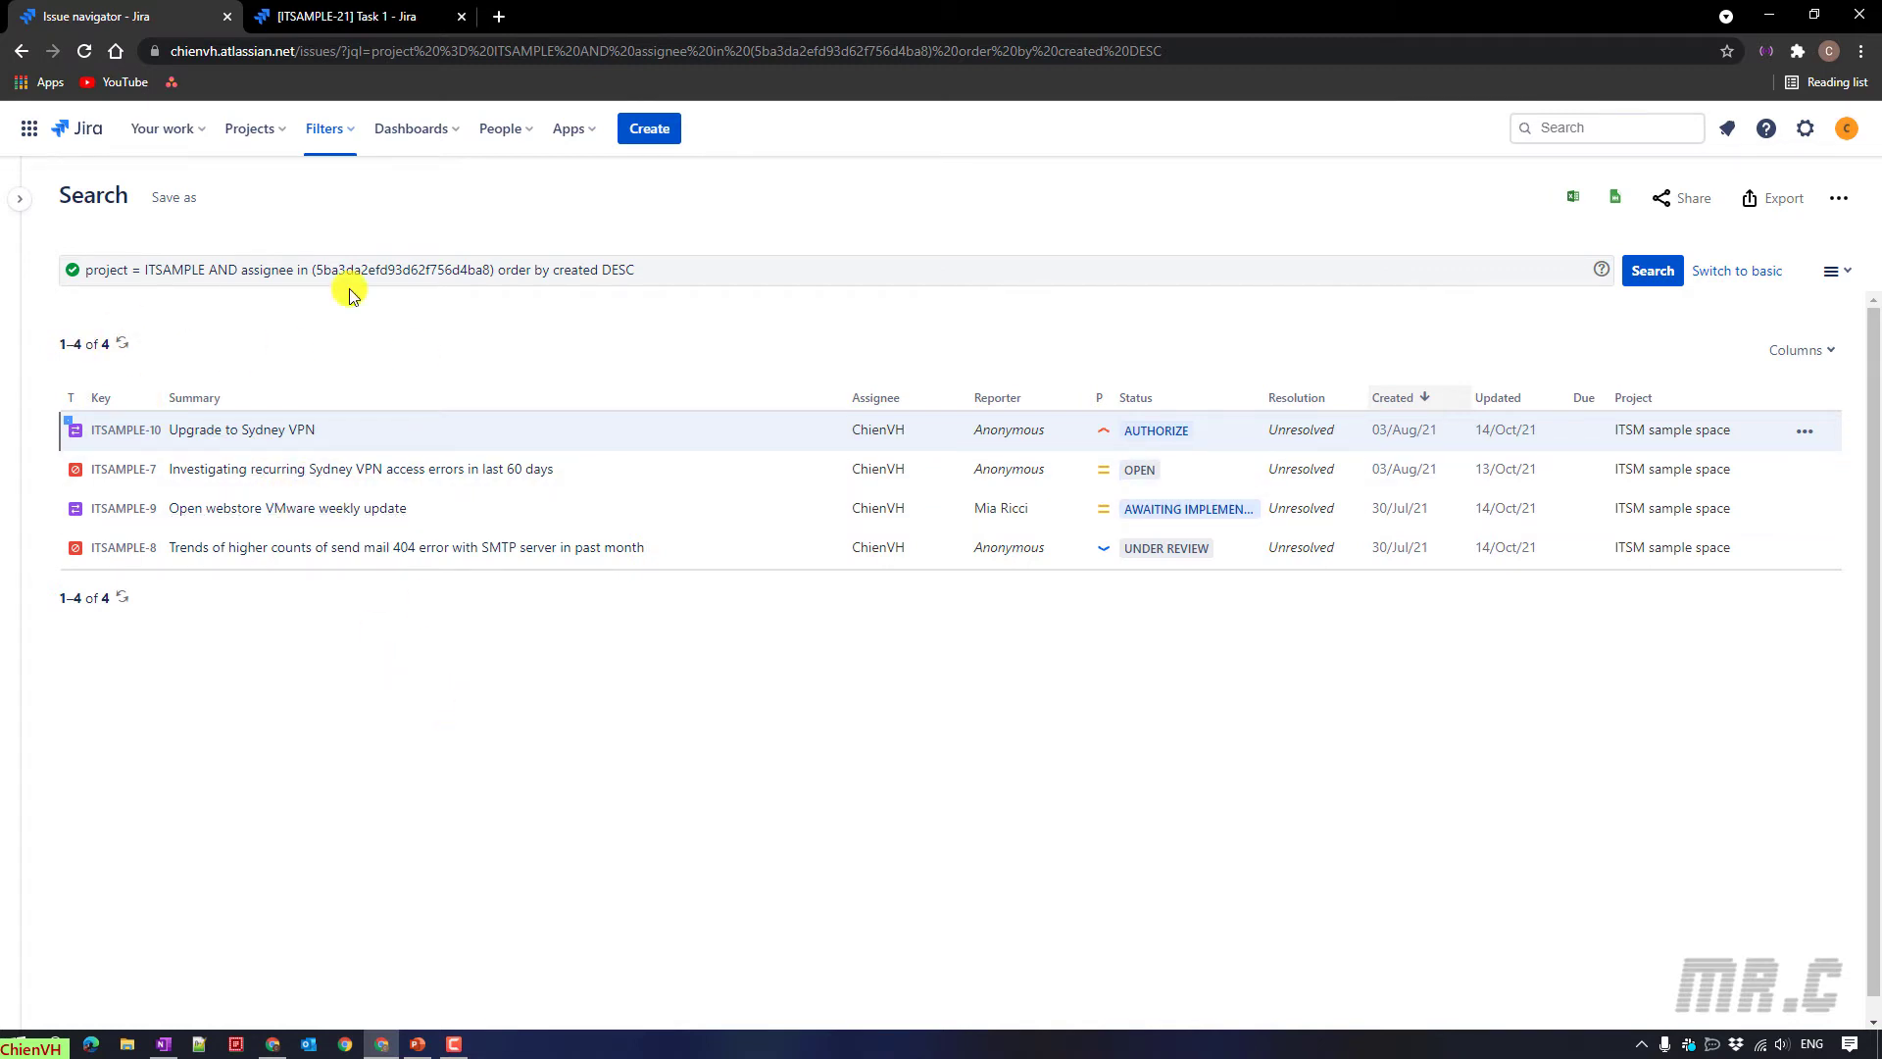
# Insert 'was' to make the query 'assignee was in' and rerun it, getting 5 issues including ITSAMPLE-21.
pyautogui.moveTo(745, 282); pyautogui.dragTo(8, 299)
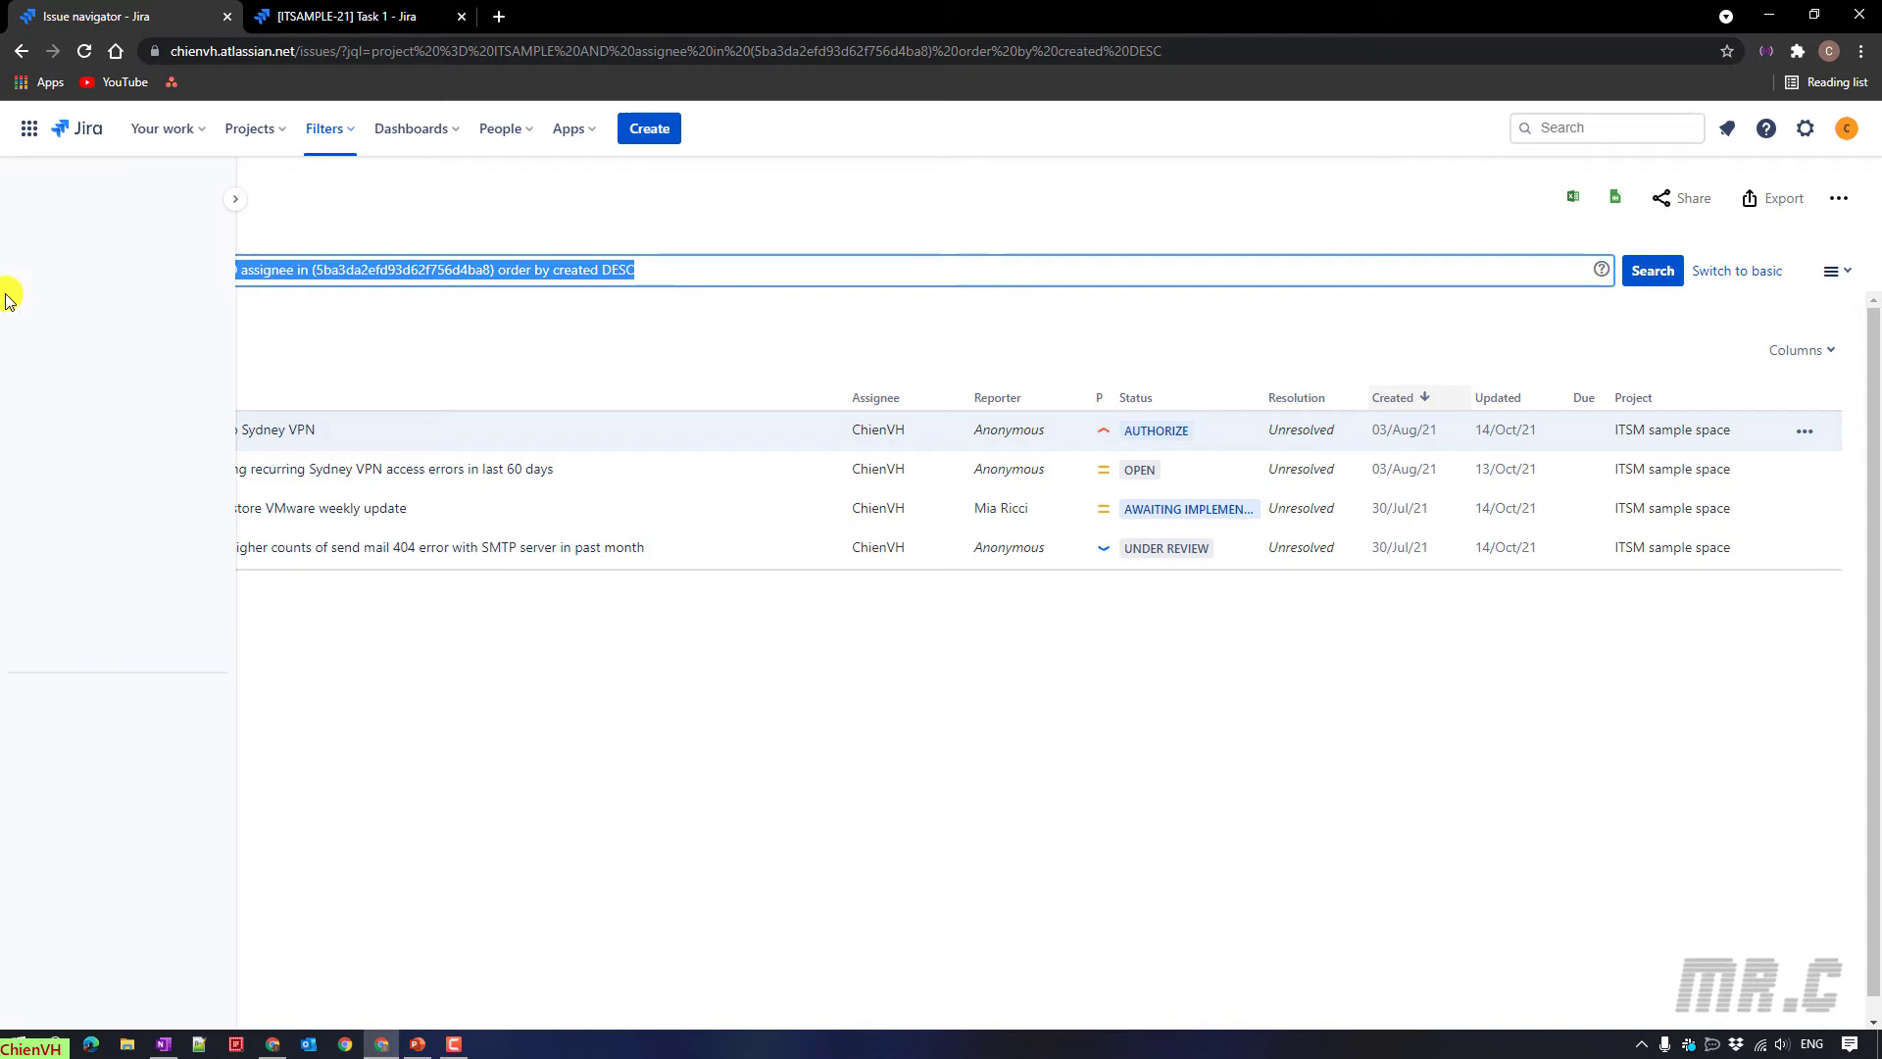
pyautogui.click(432, 312)
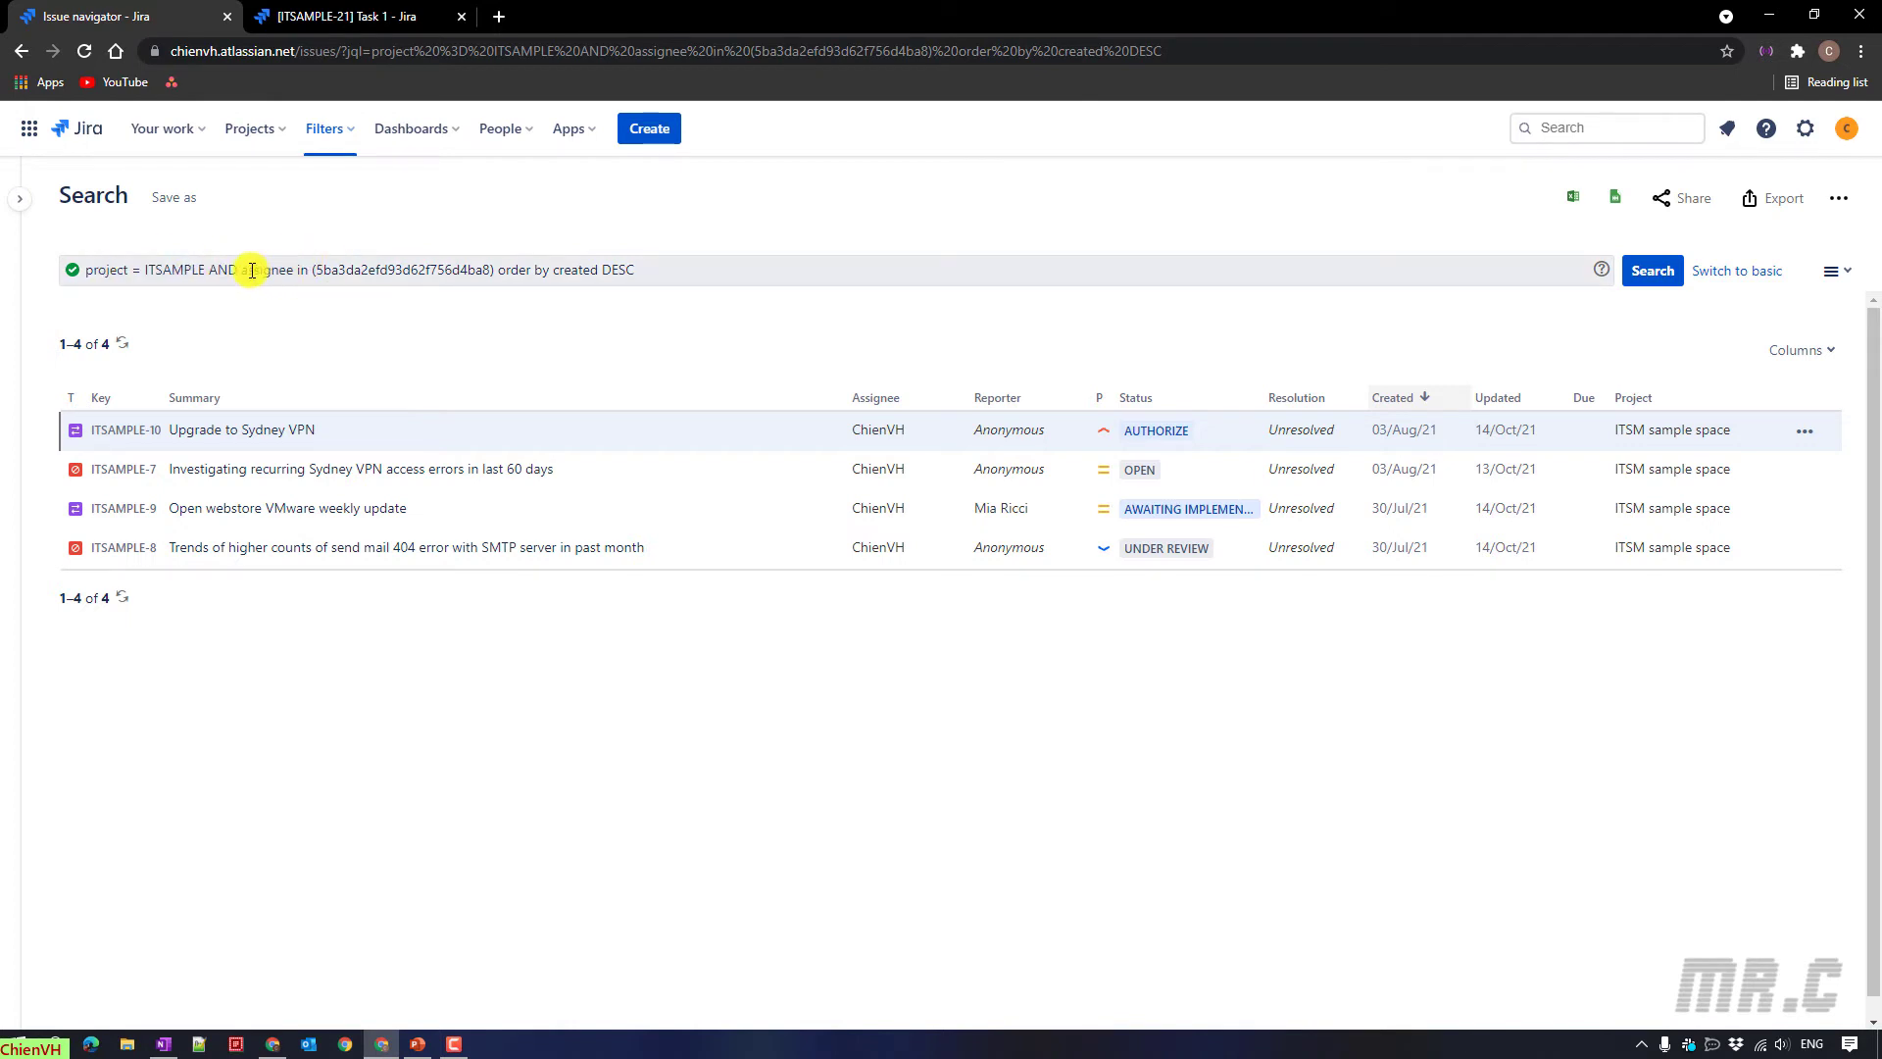
pyautogui.click(294, 271)
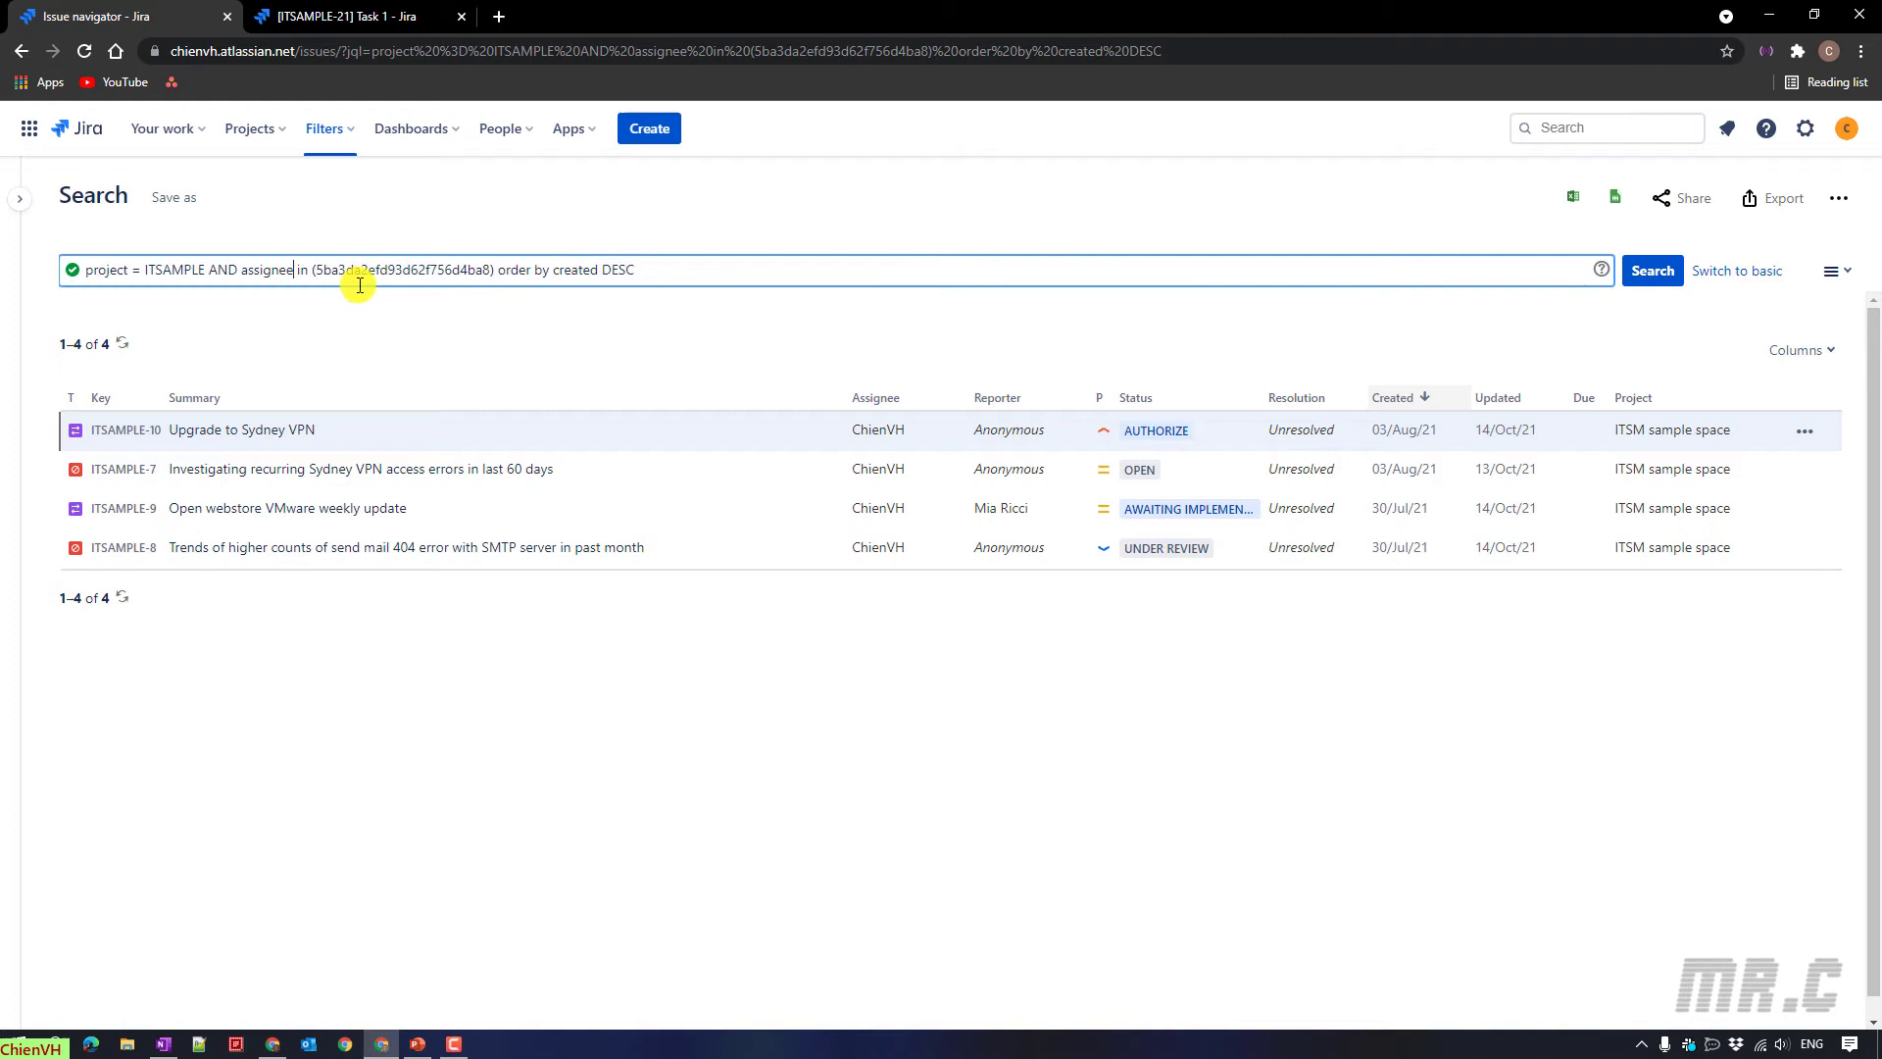
pyautogui.write('was')
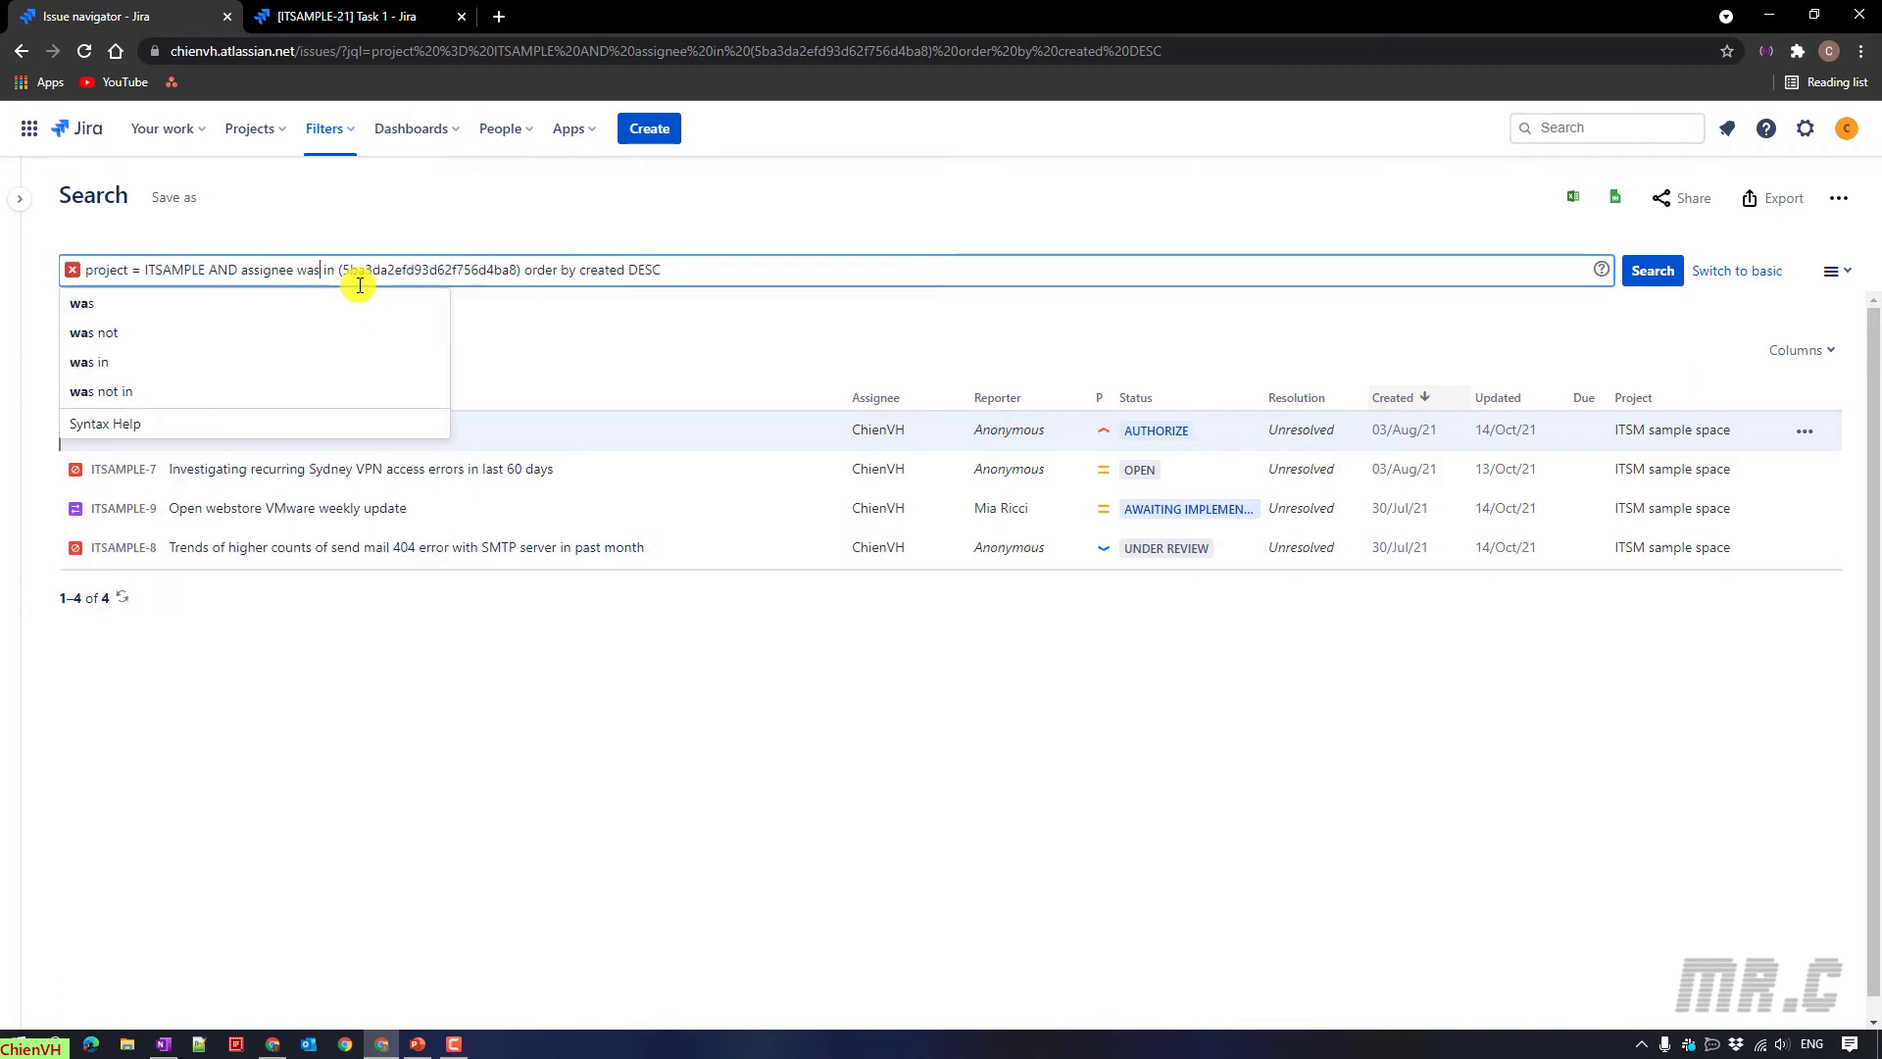
pyautogui.click(571, 314)
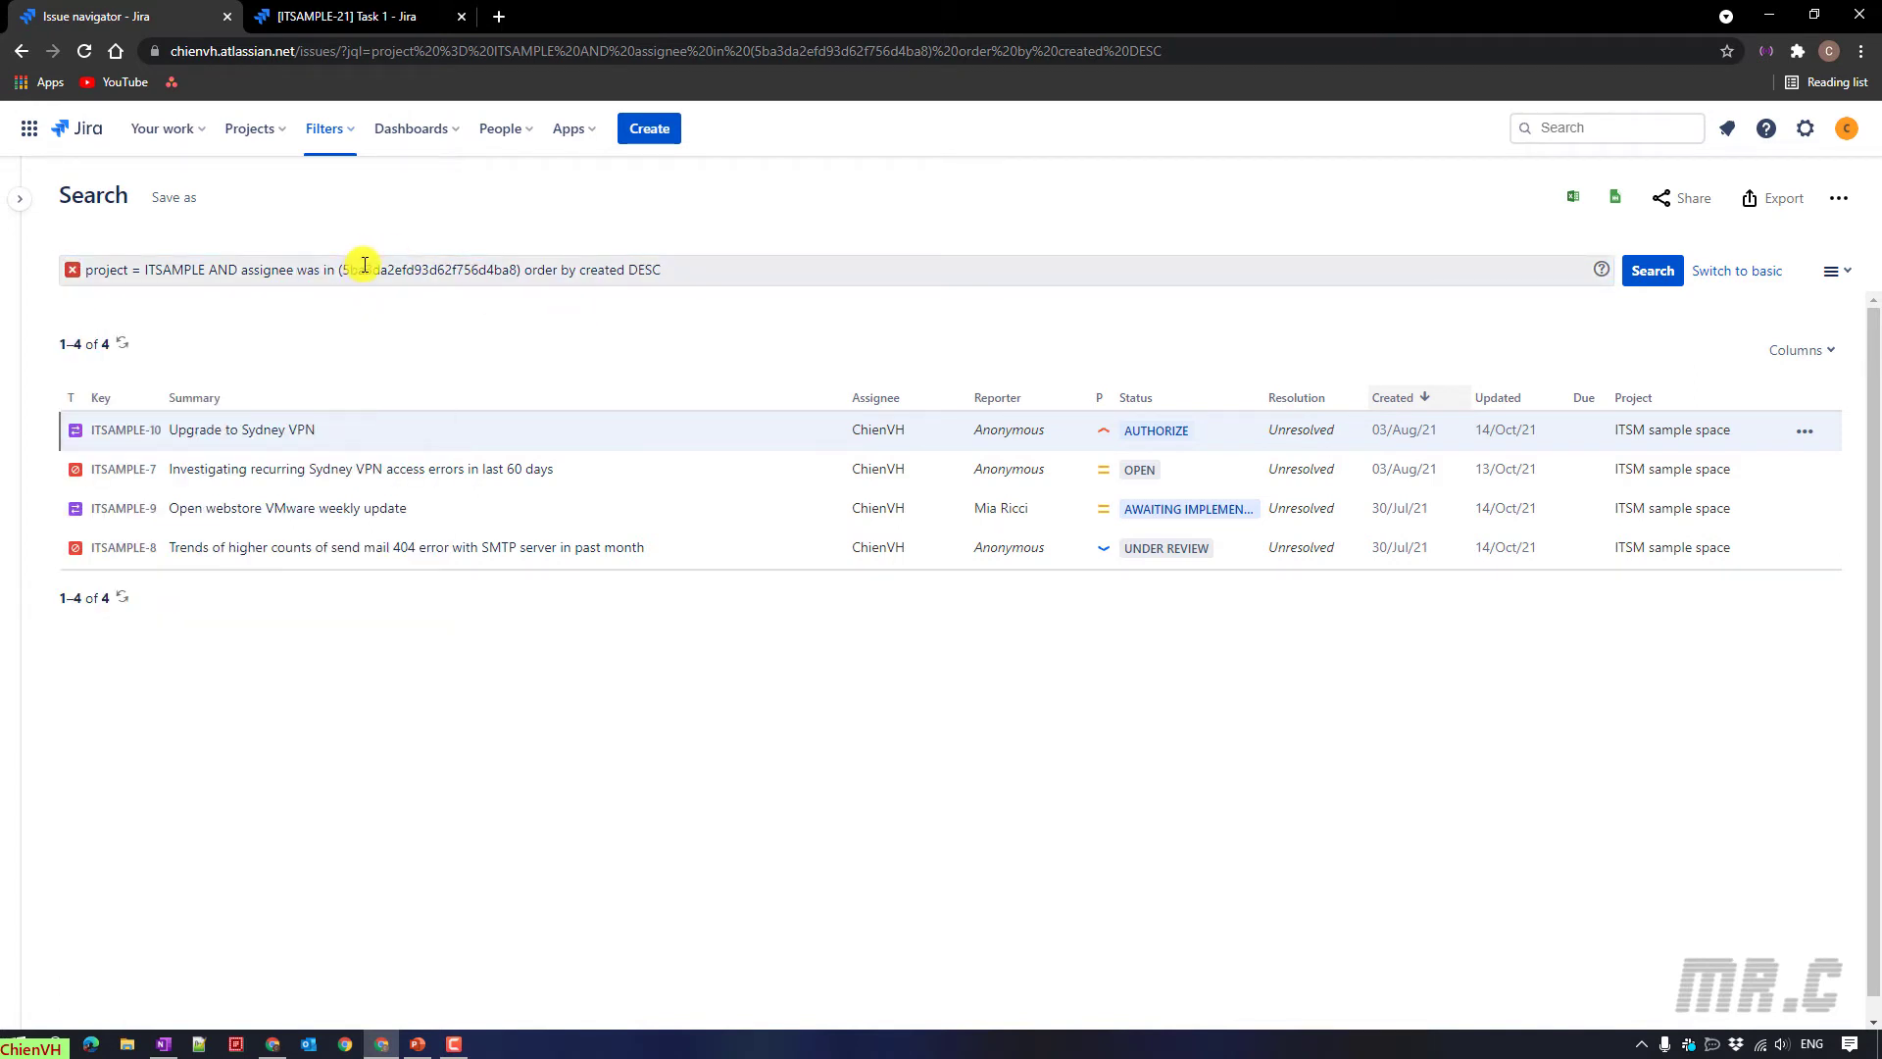
pyautogui.click(1653, 273)
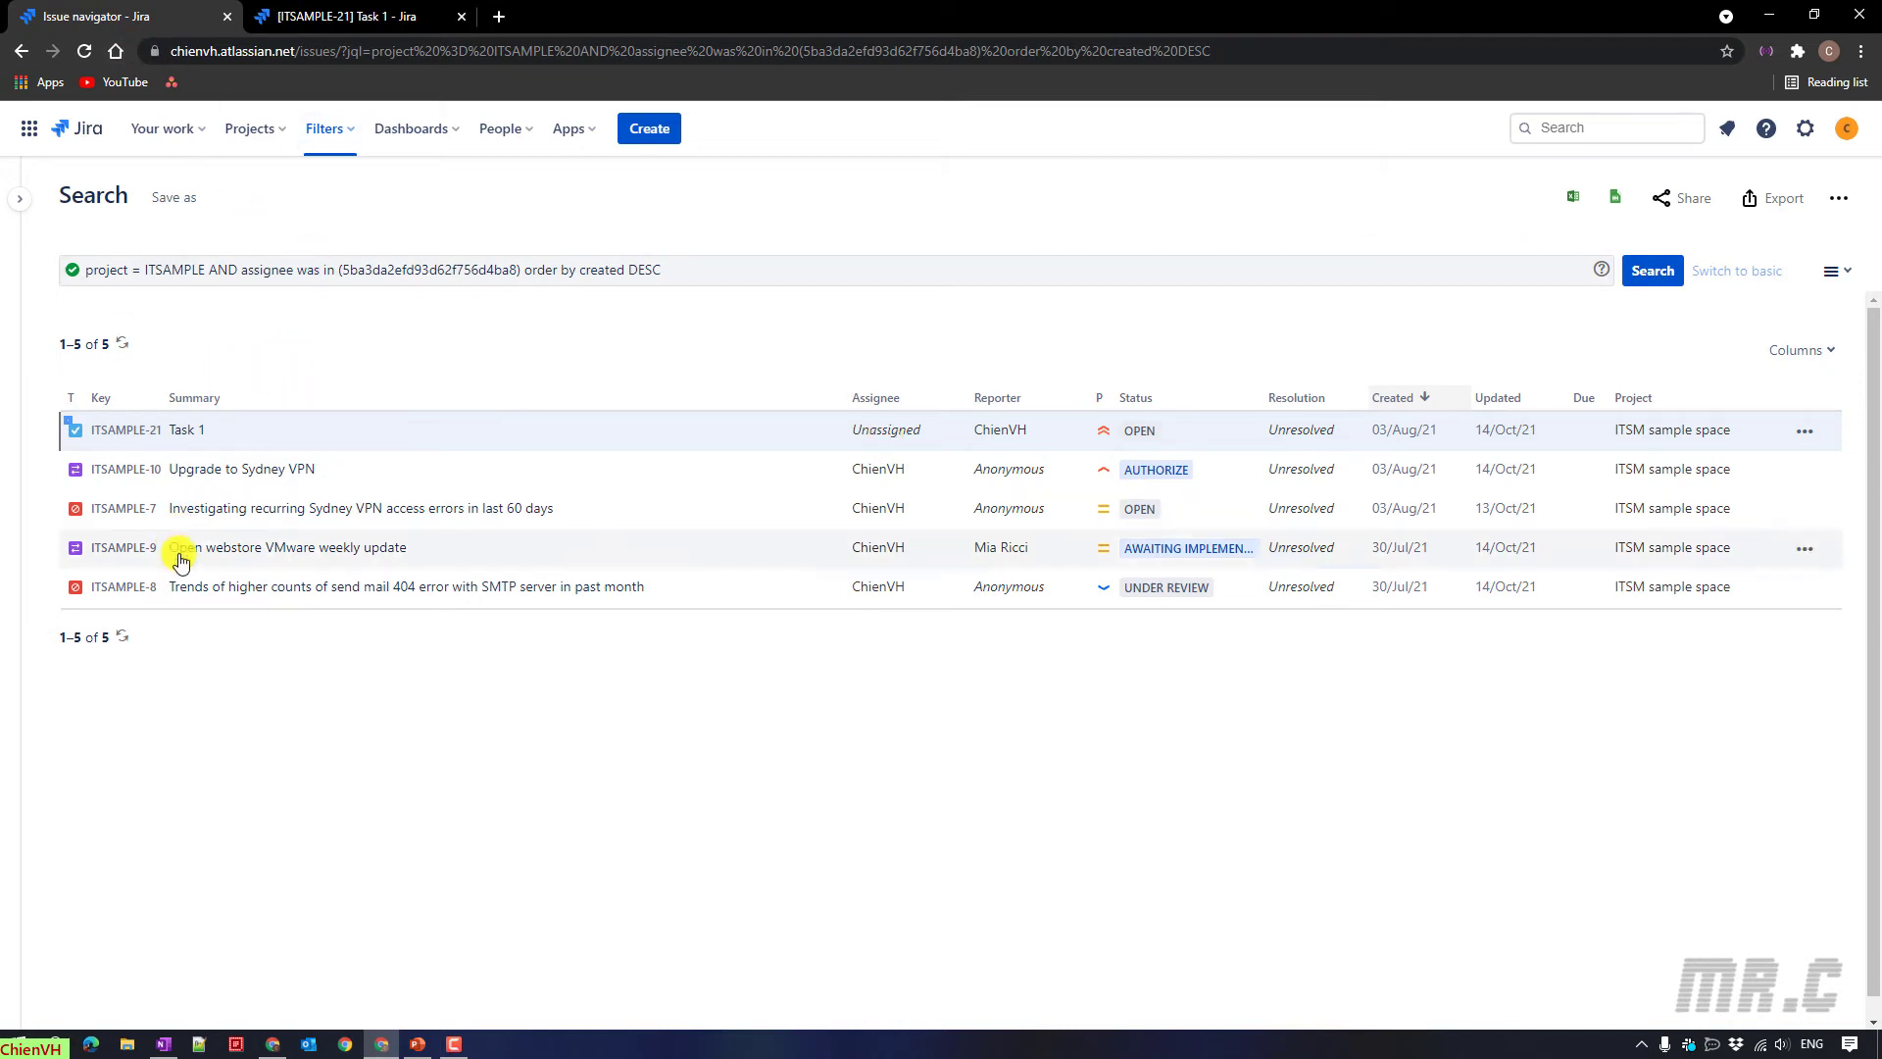
# Set ITSAMPLE-8 (SMTP 404 error trend) to Unassigned and rerun the search, which still shows 5 results.
pyautogui.keyDown('ctrl'); pyautogui.click(124, 586); pyautogui.keyUp('ctrl')
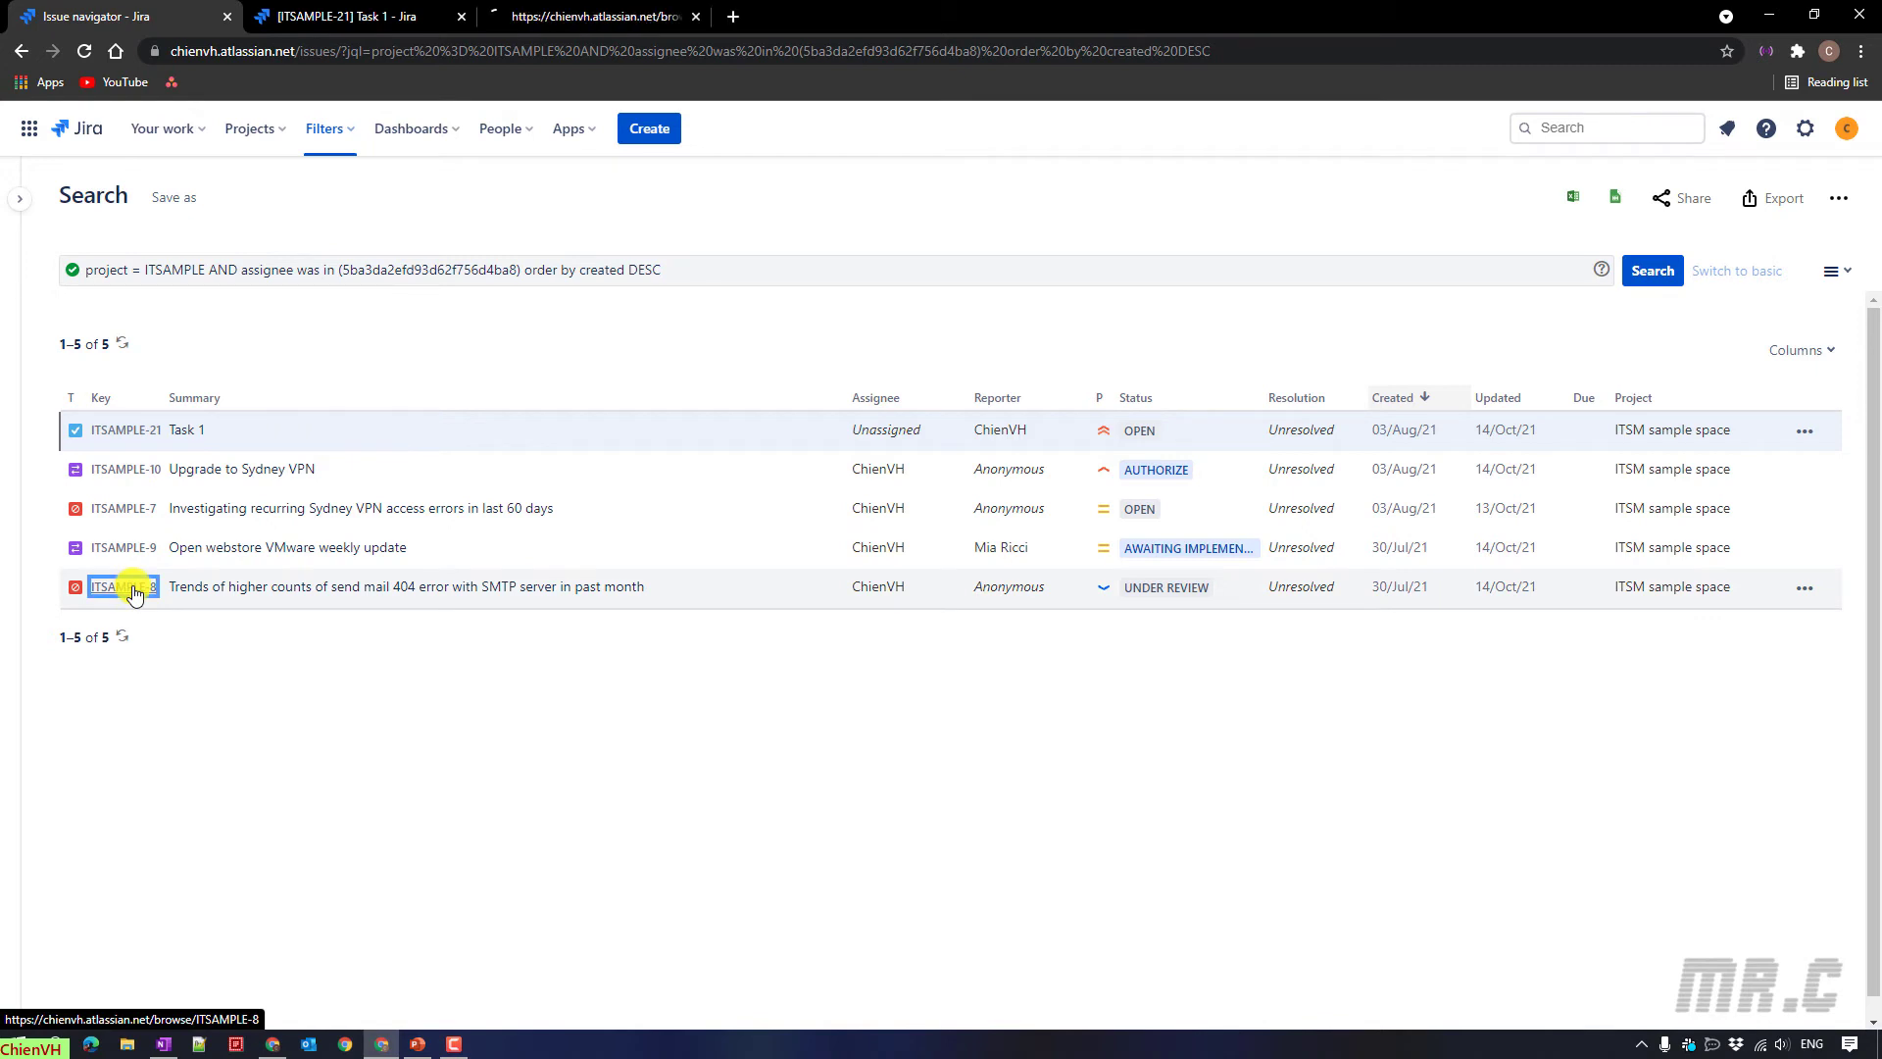
pyautogui.click(600, 10)
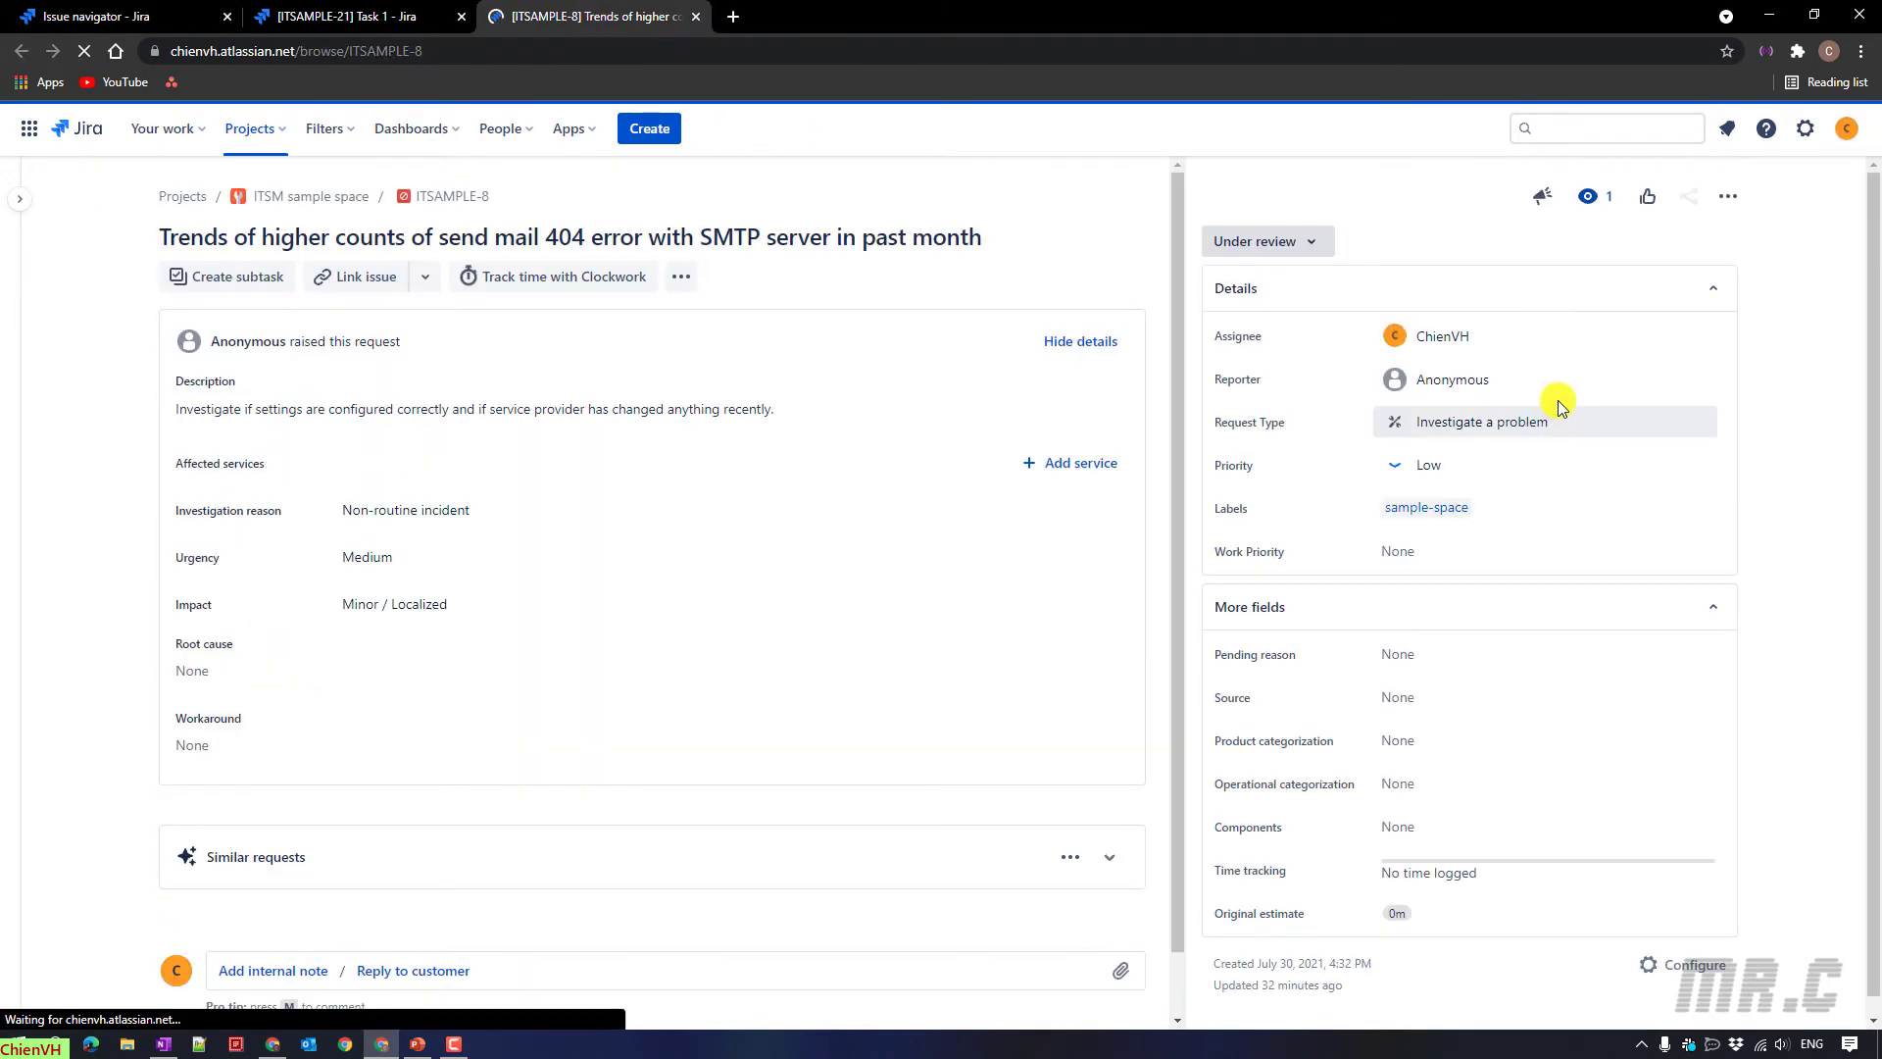
pyautogui.click(1454, 338)
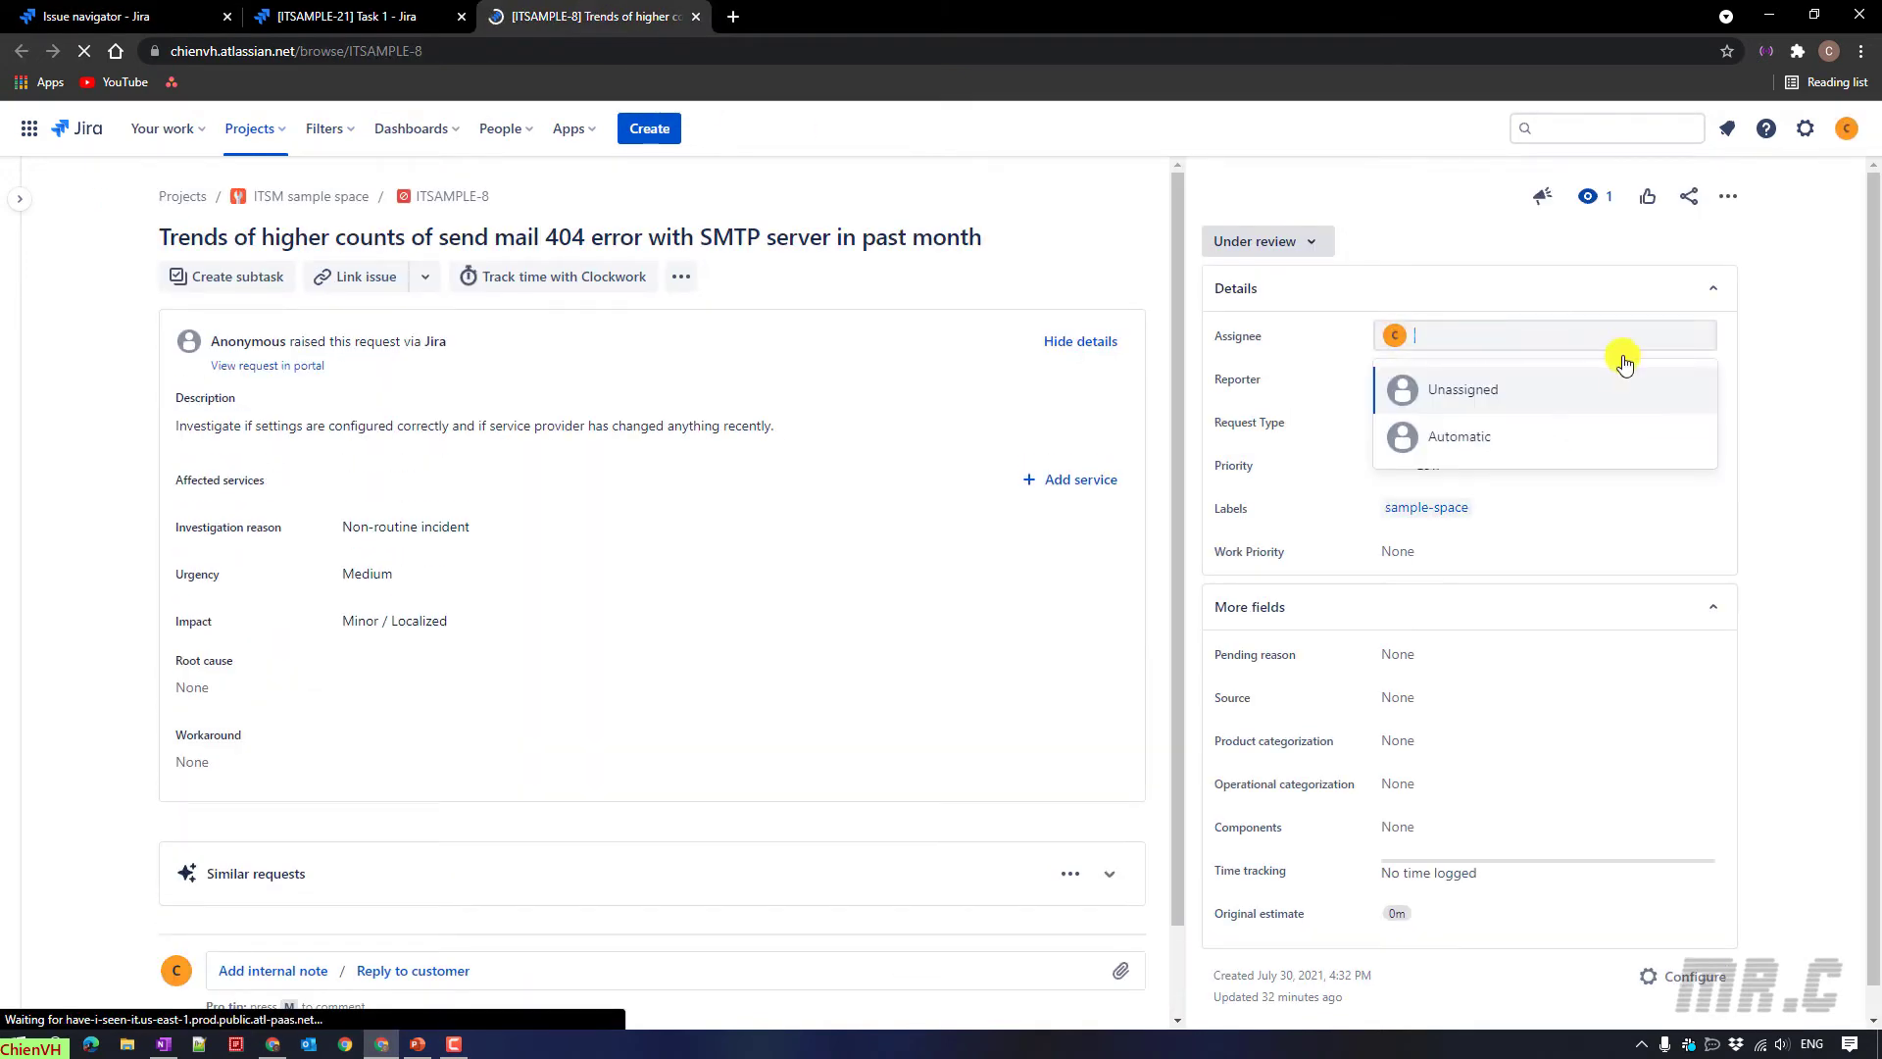
pyautogui.click(1480, 390)
pyautogui.click(98, 12)
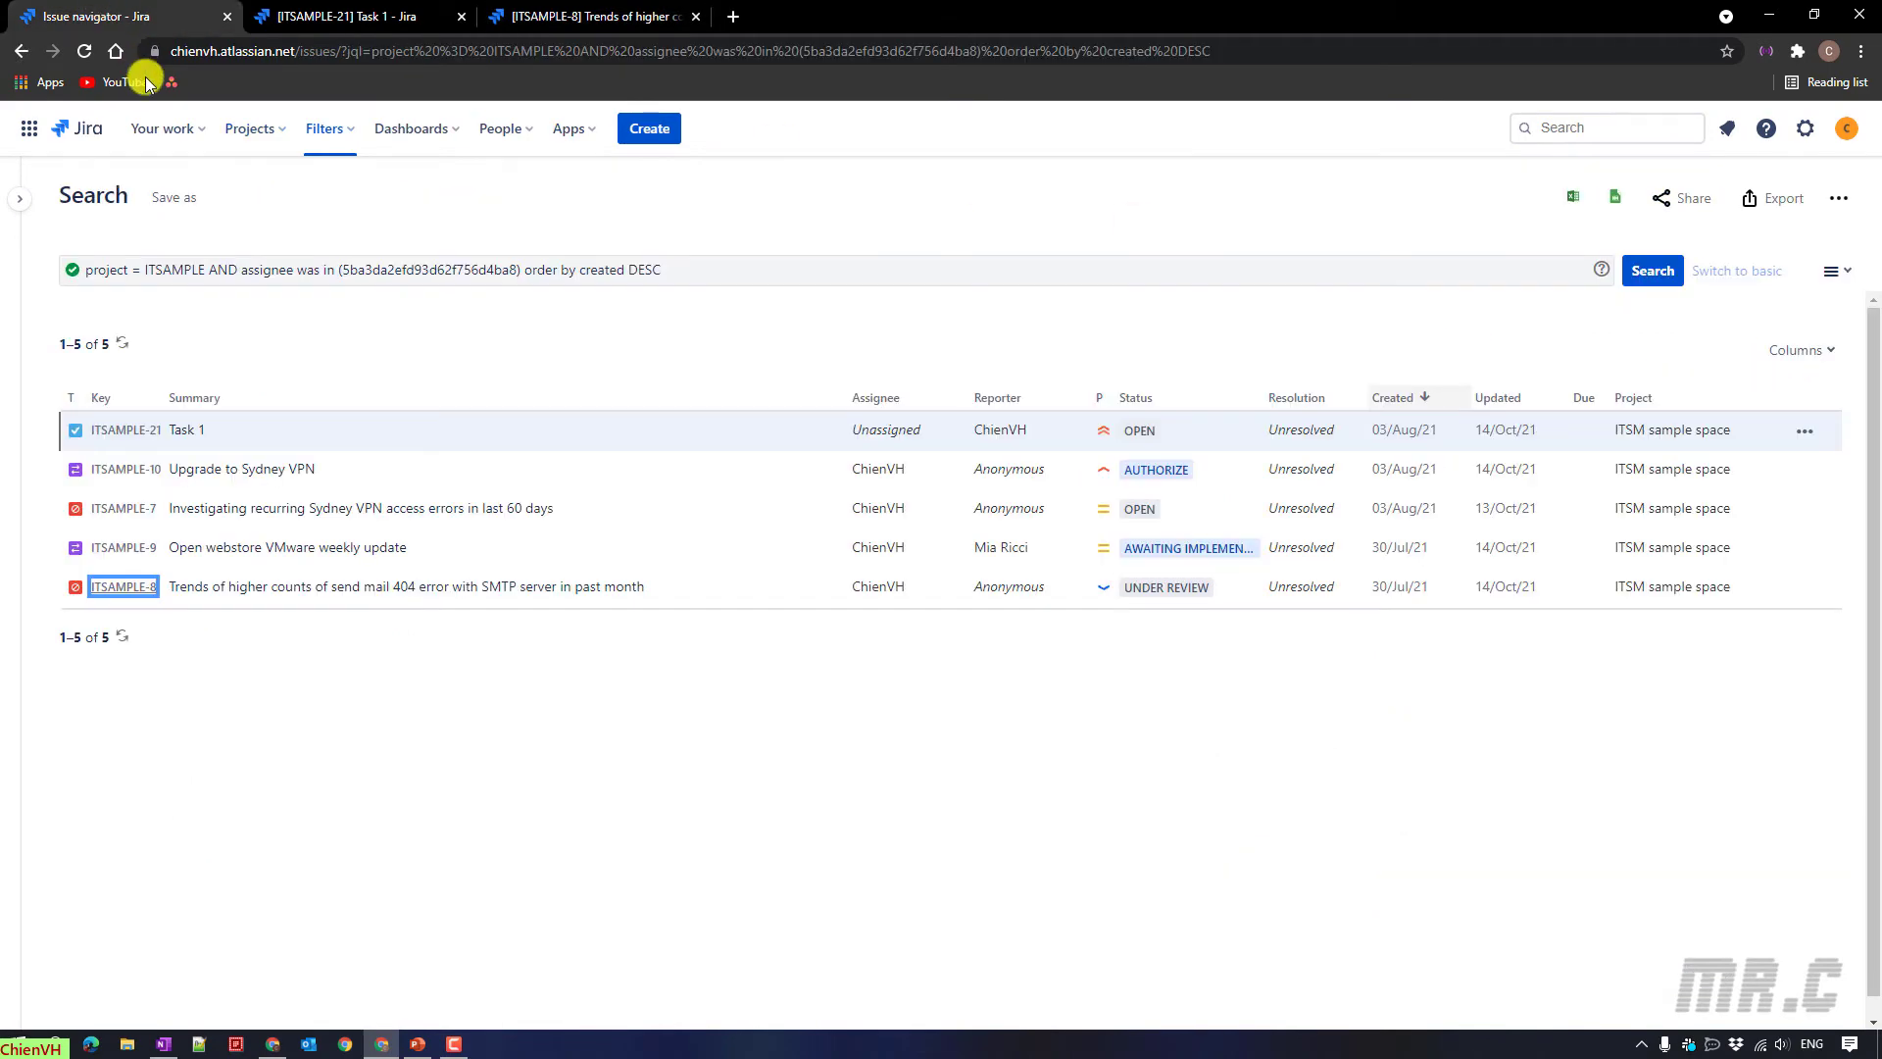
pyautogui.click(1686, 276)
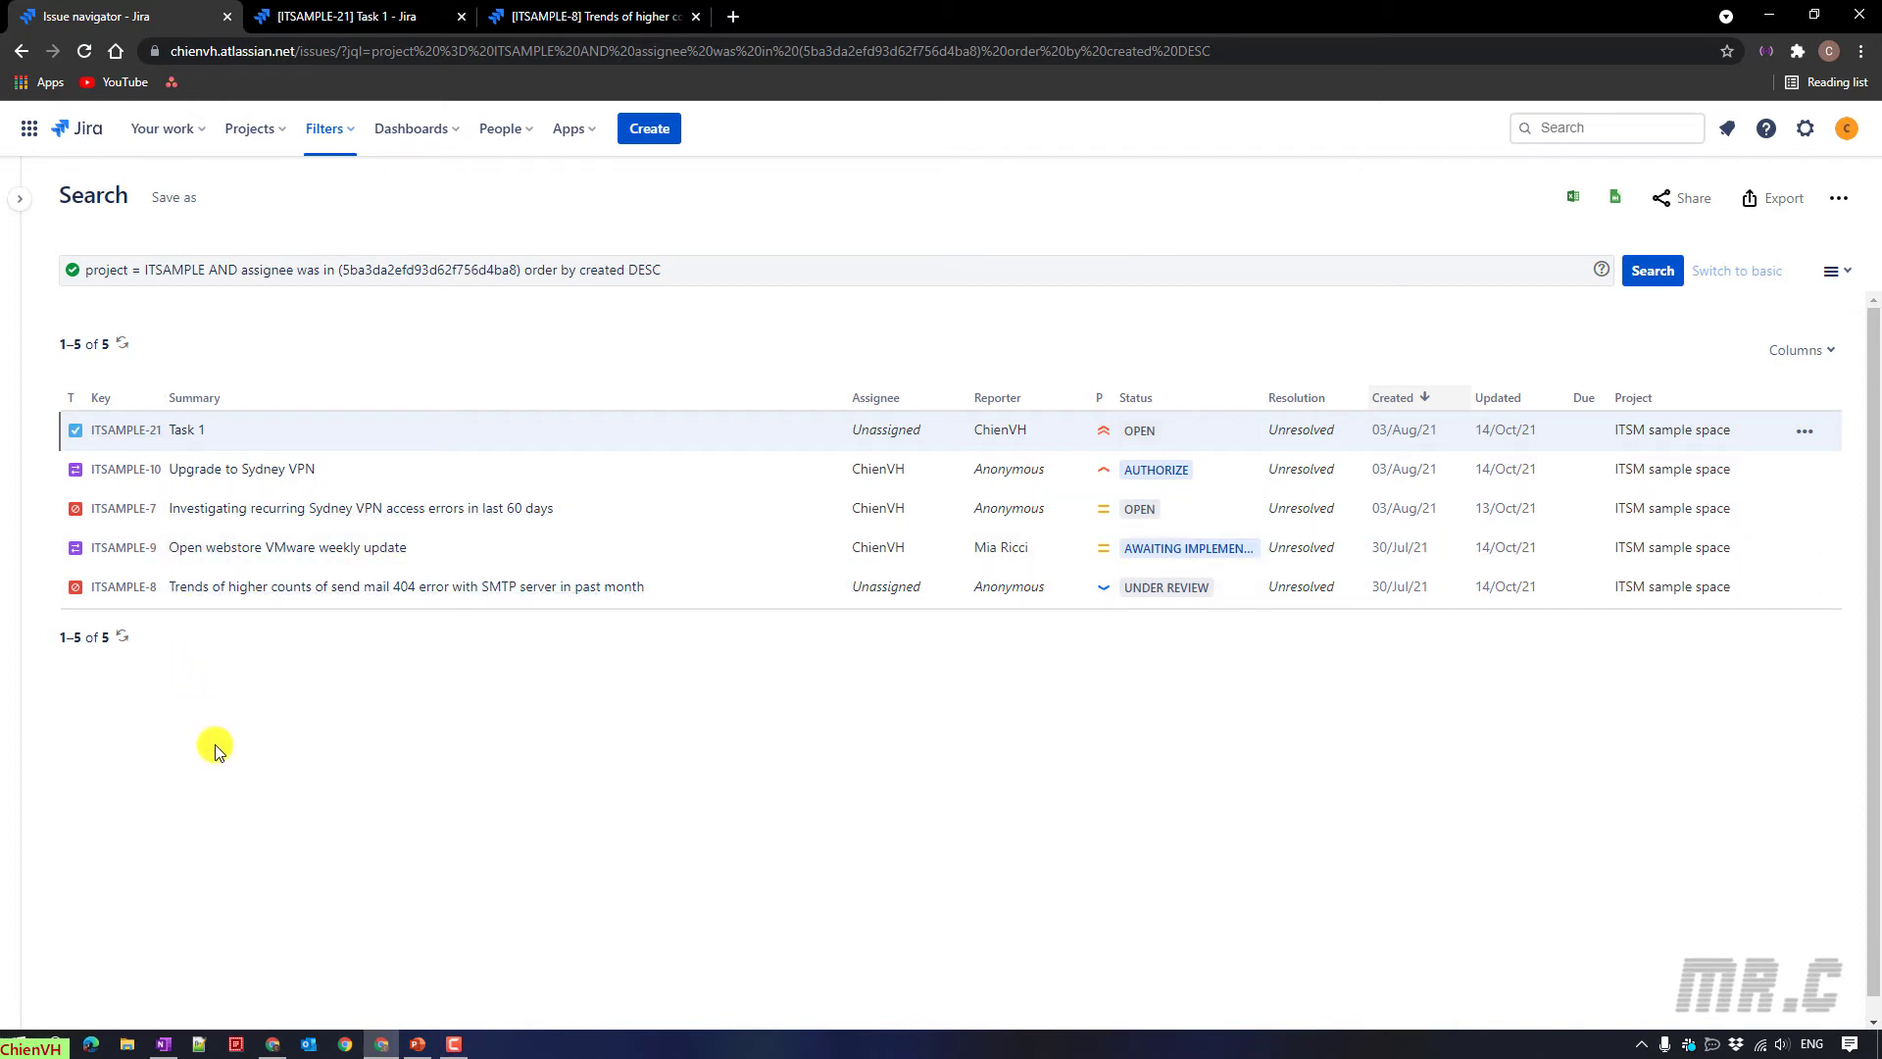
# From Advanced issue search, open ITSAMPLE-20 '404 error returning on customer announcements page' in a new tab.
pyautogui.click(588, 16)
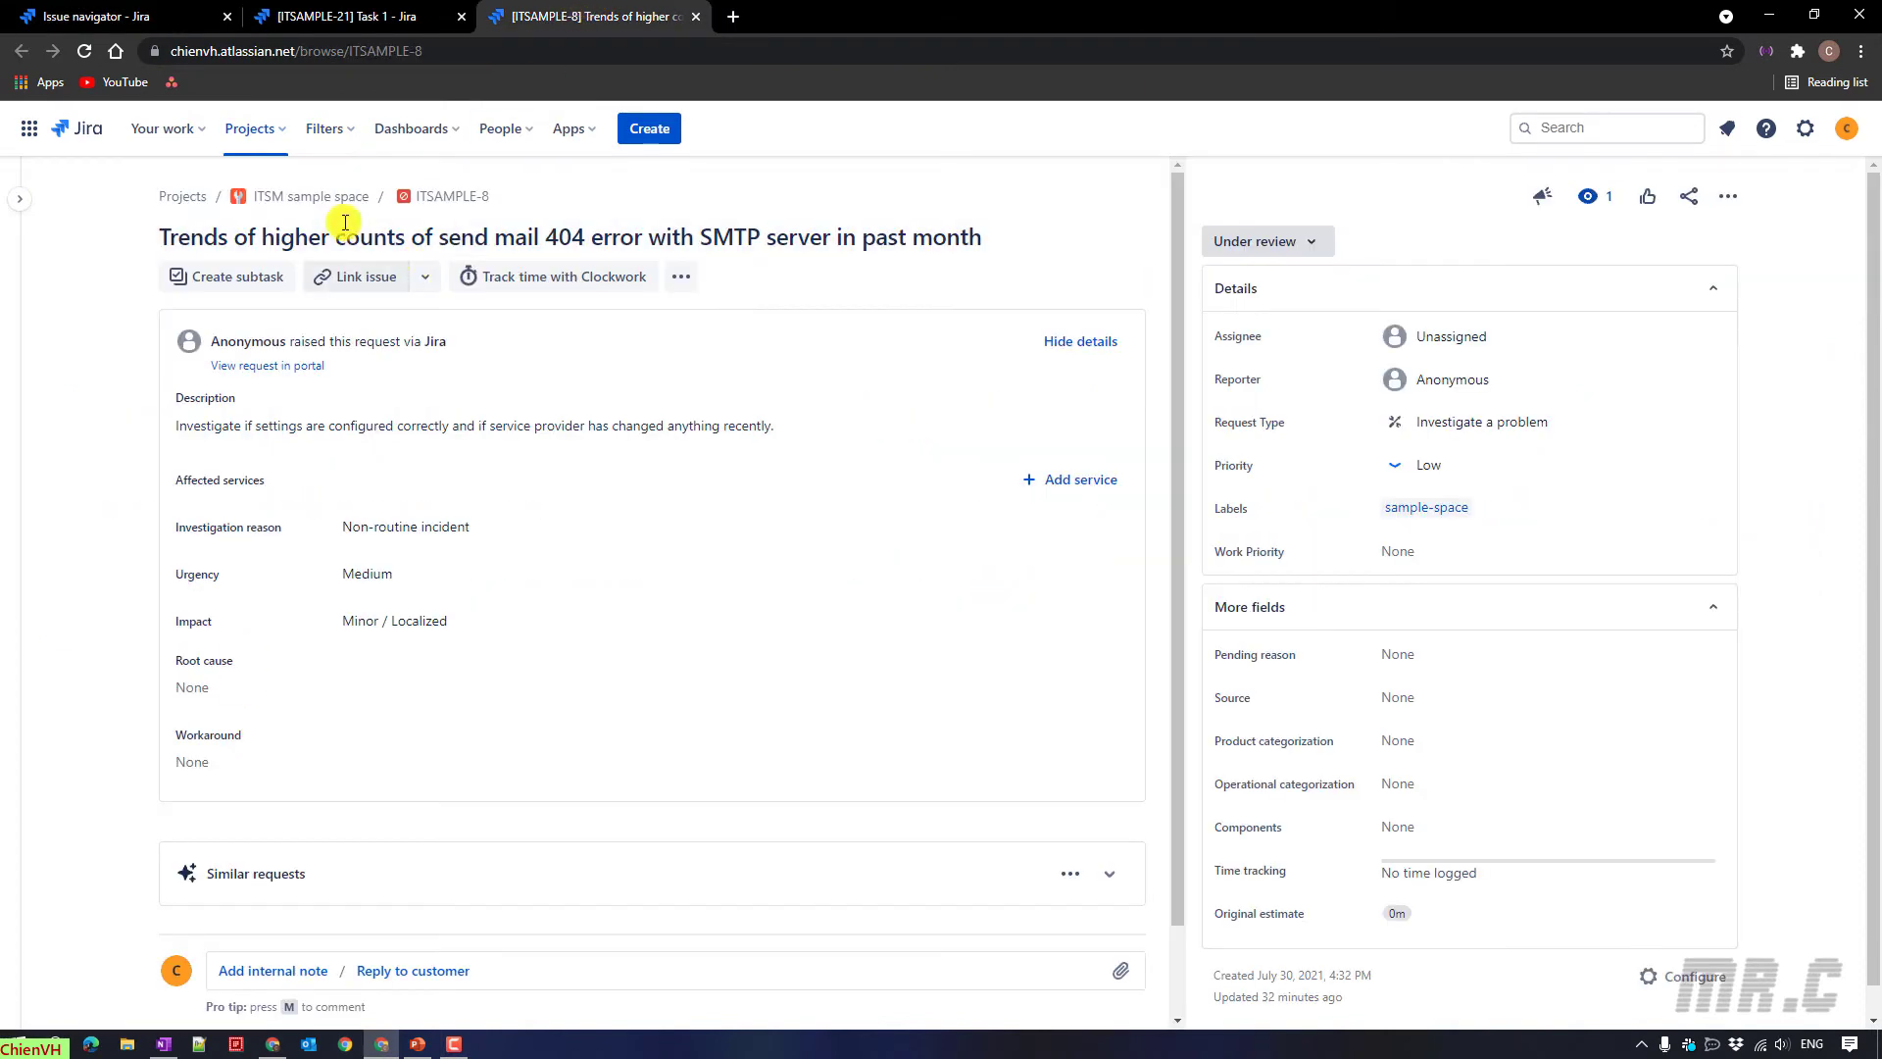
pyautogui.click(334, 128)
pyautogui.click(386, 502)
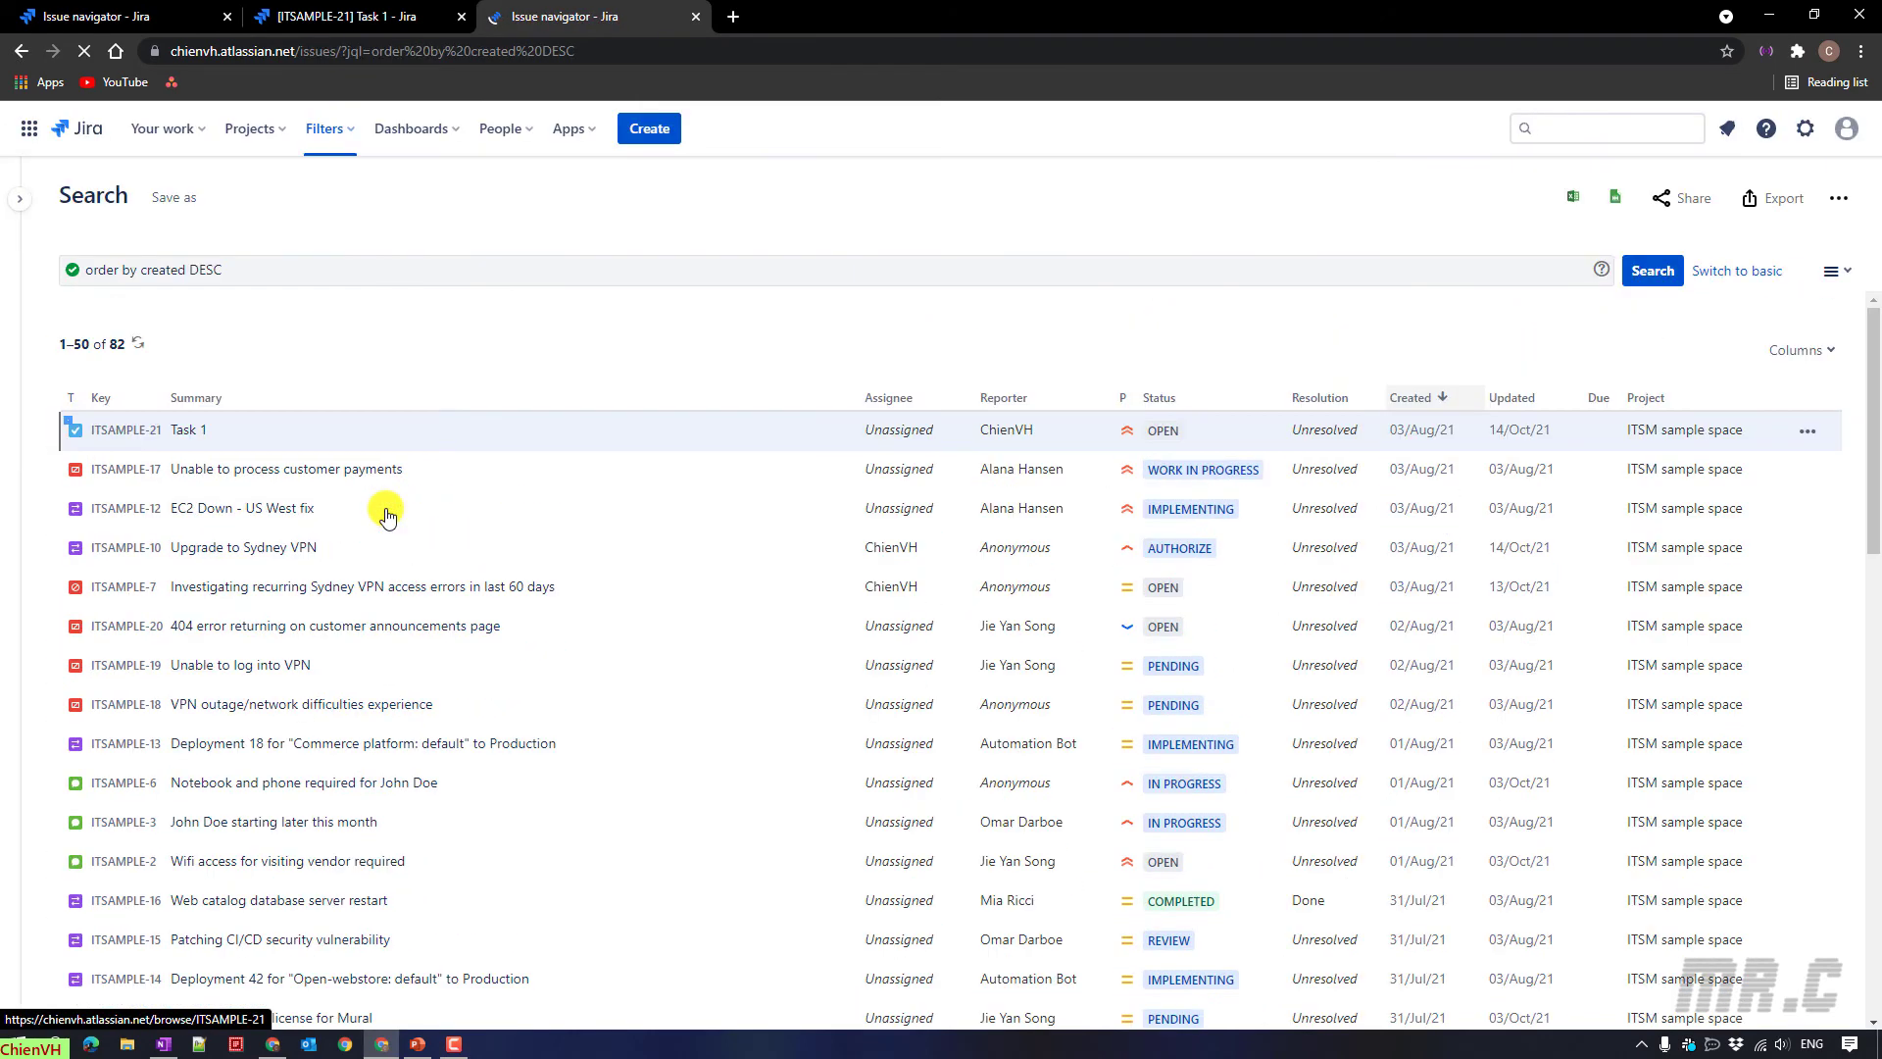
pyautogui.middleClick(119, 629)
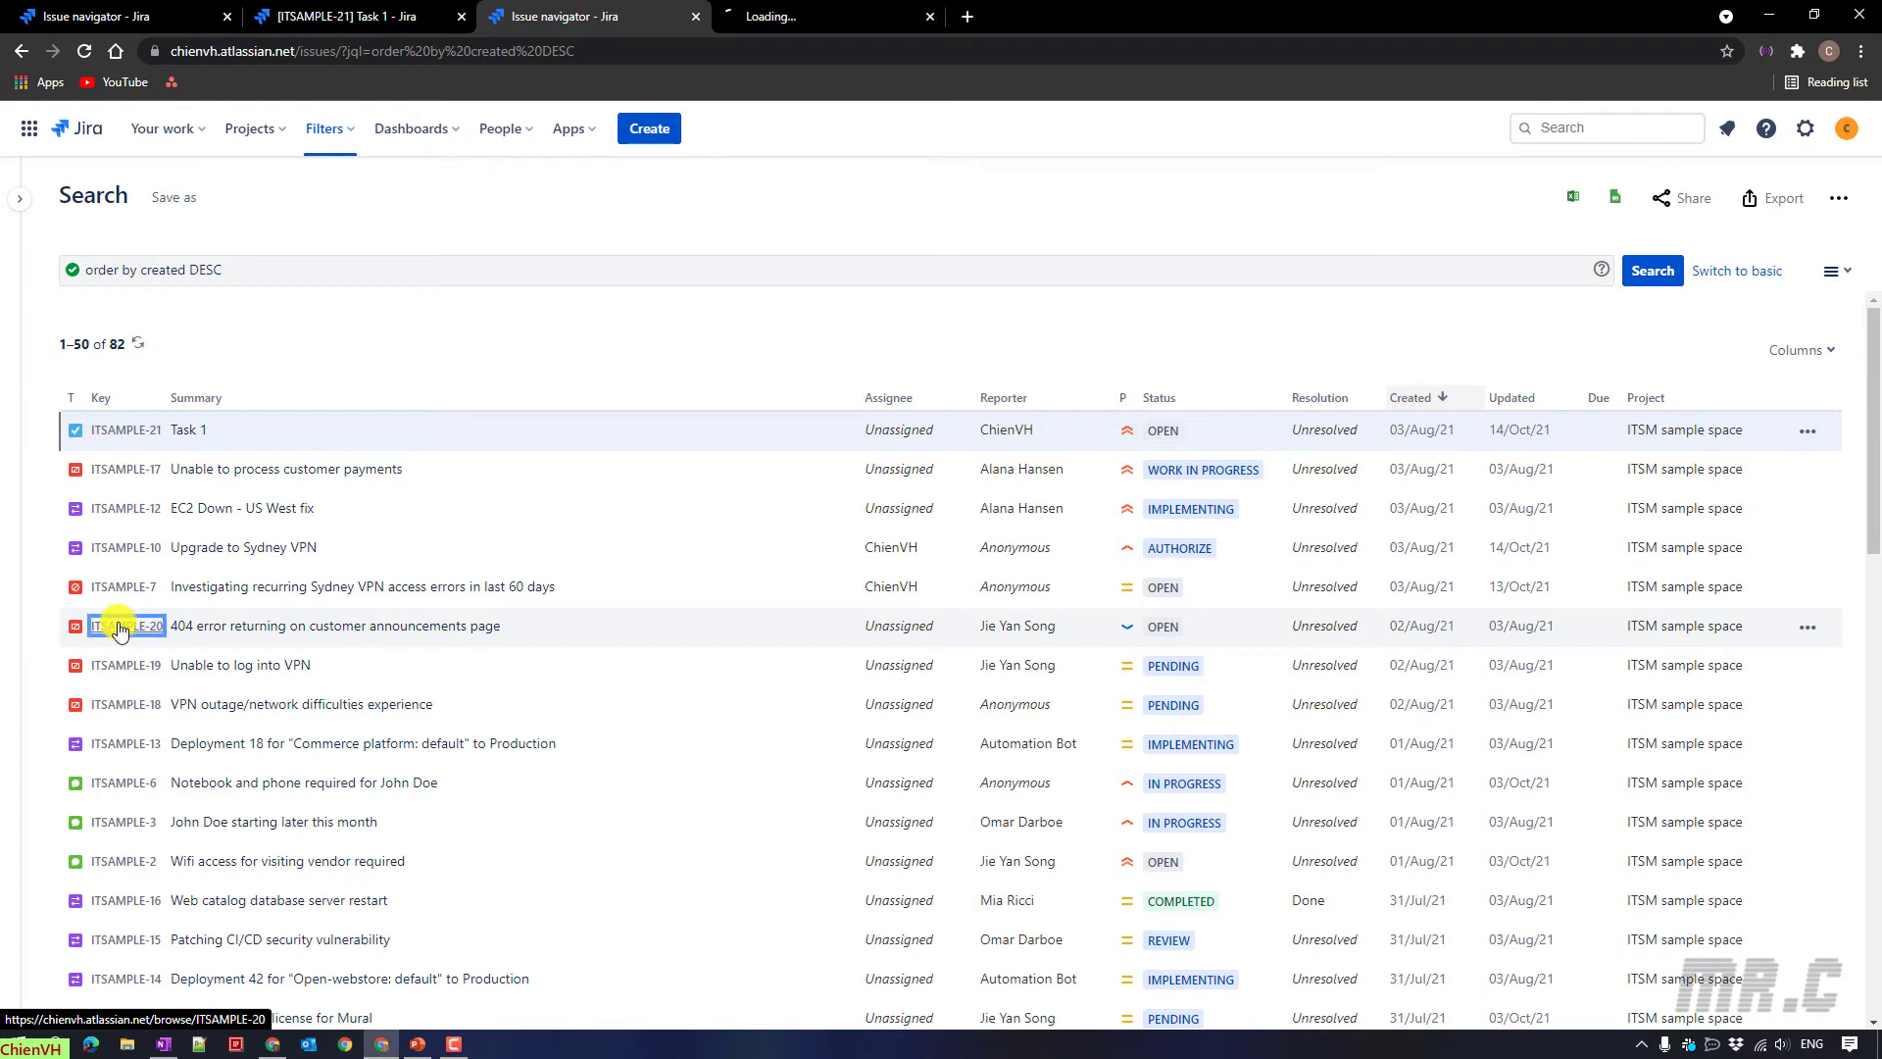
pyautogui.click(809, 9)
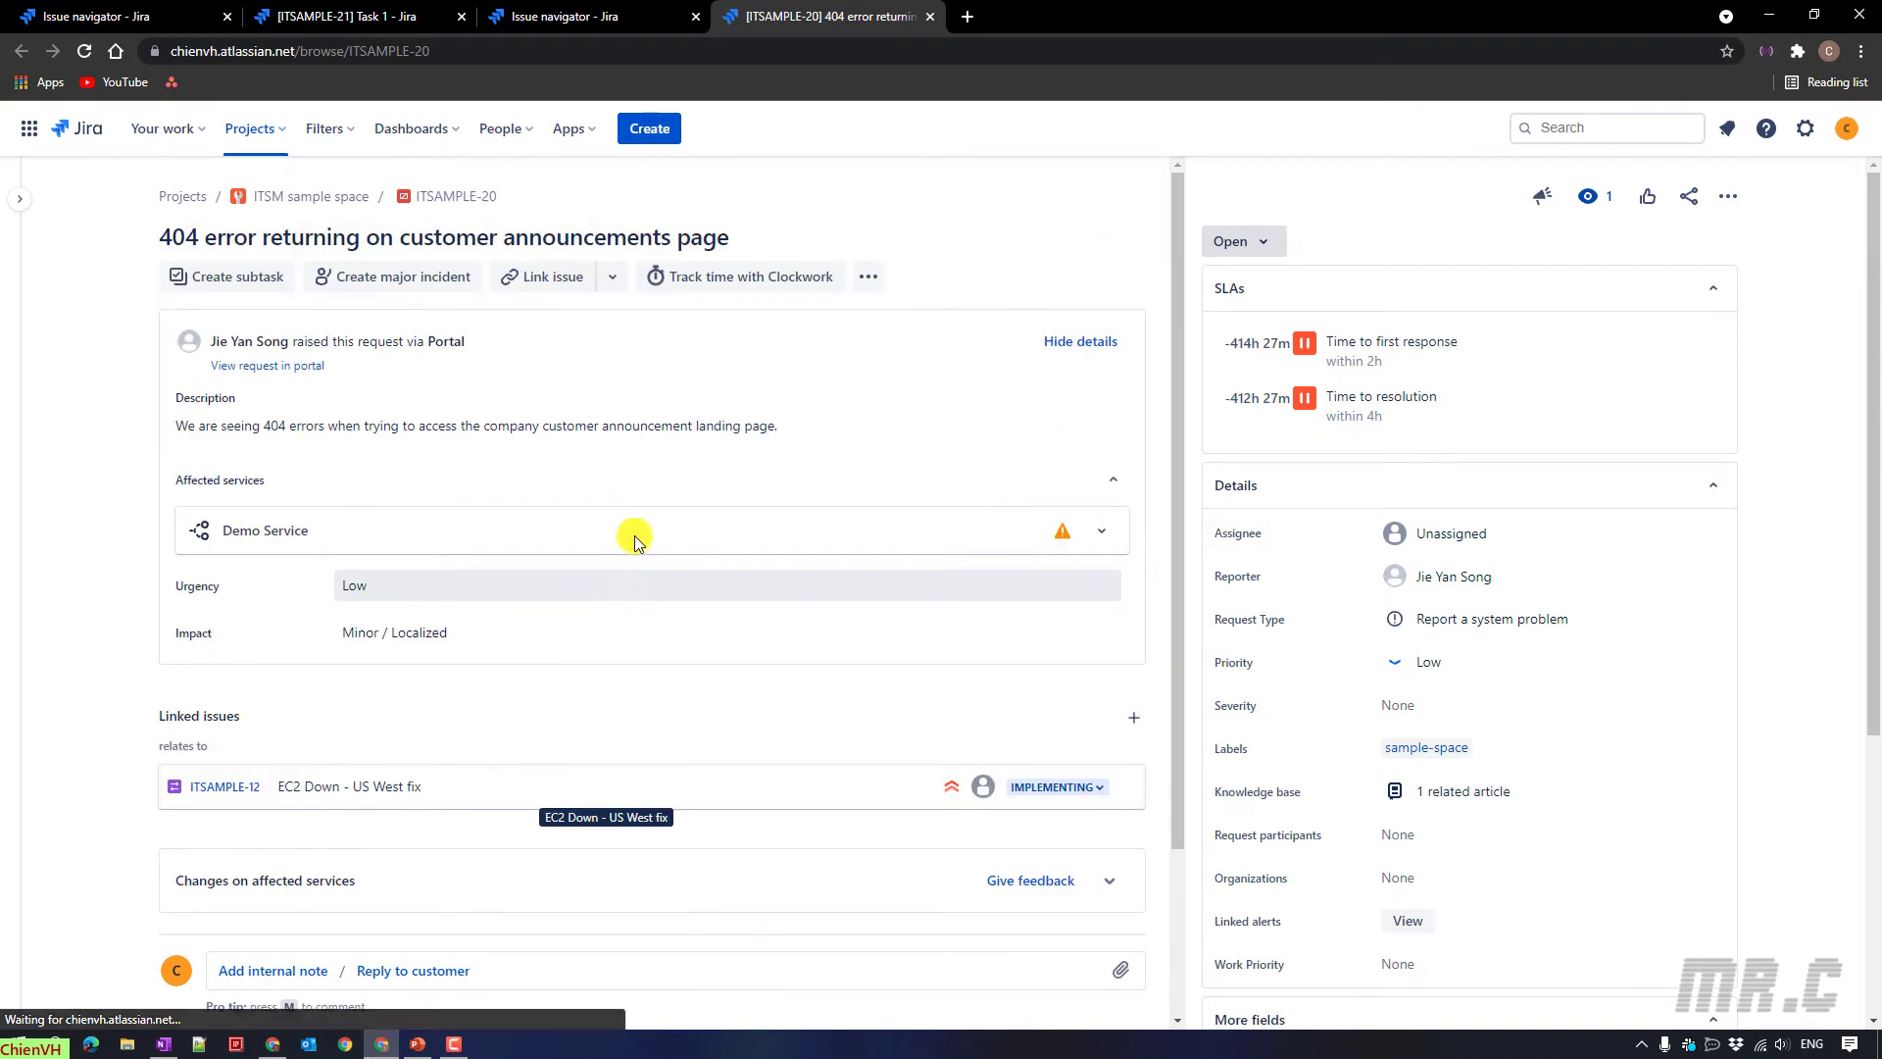
# Assign ITSAMPLE-20 to the logged-in user and rerun the 'assignee was in' search.
pyautogui.click(1472, 538)
pyautogui.click(1537, 590)
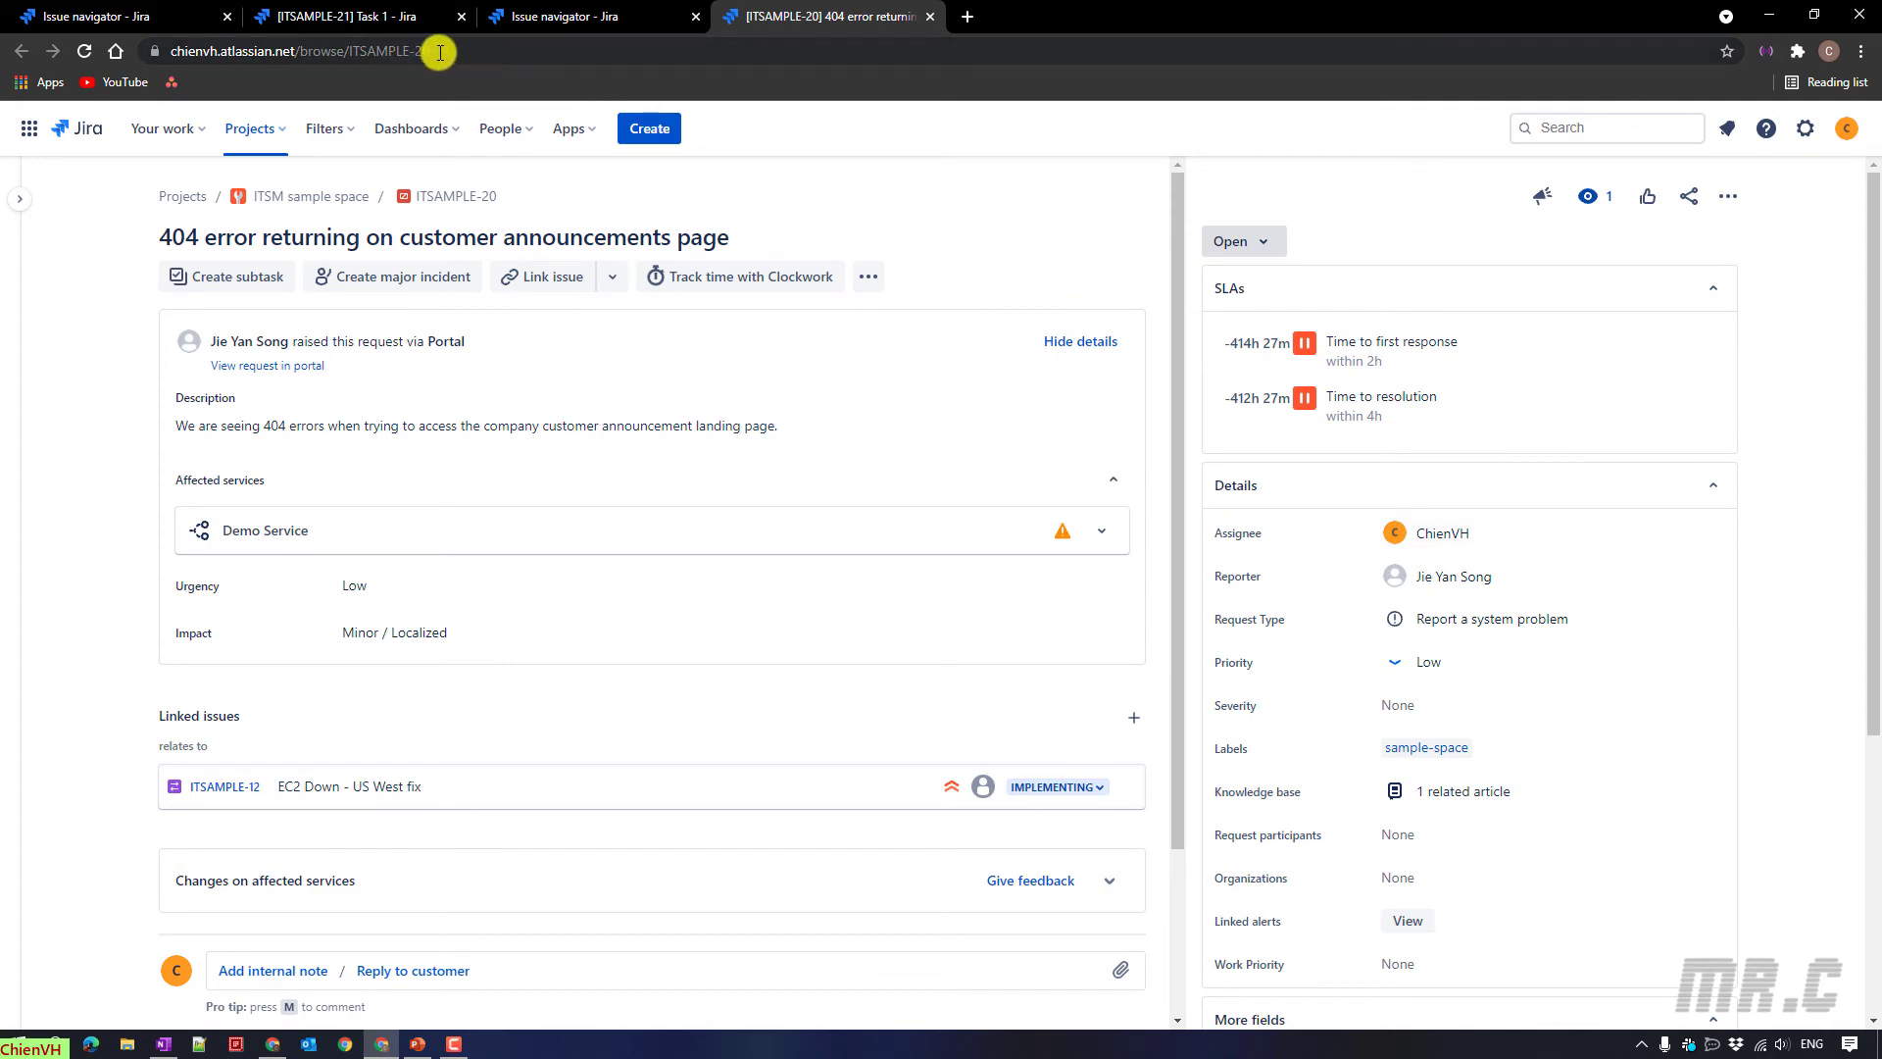
pyautogui.click(33, 17)
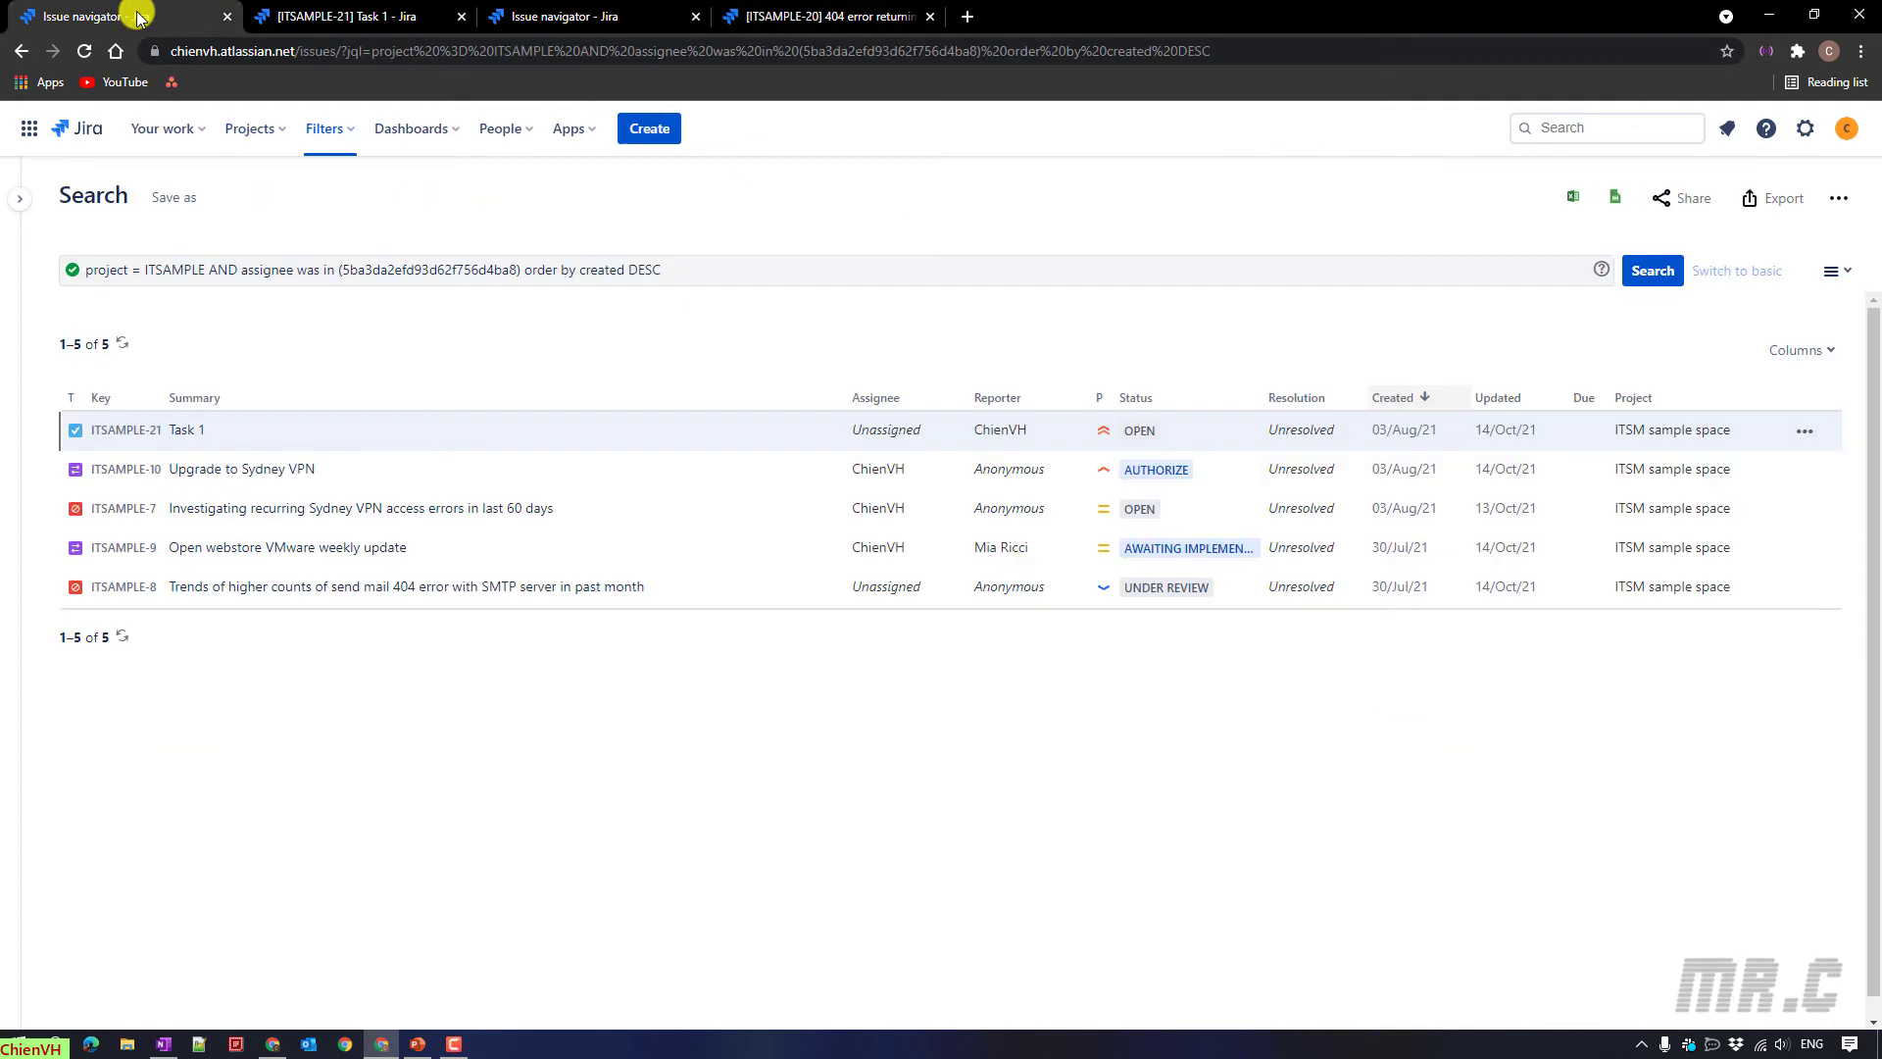
pyautogui.click(1649, 276)
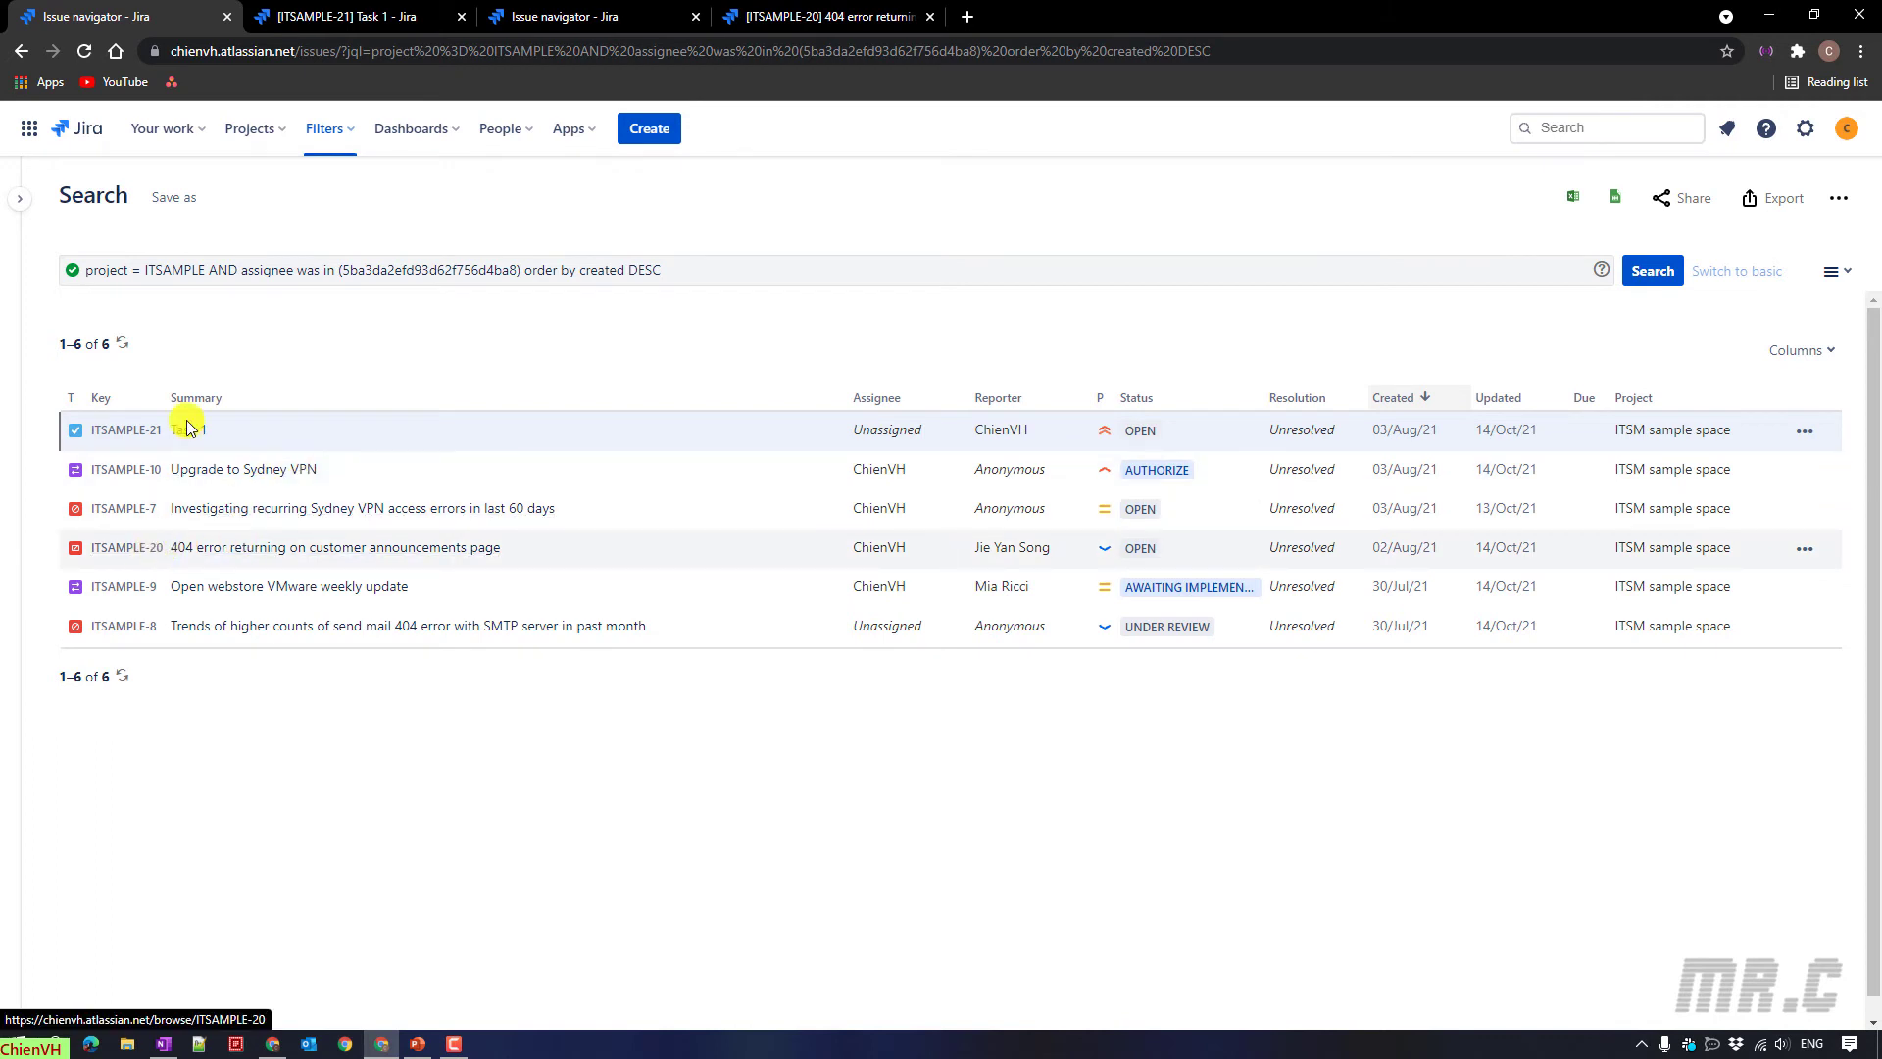
# Set ITSAMPLE-20 back to Unassigned and rerun the search, which still lists it among 6 issues.
pyautogui.click(833, 17)
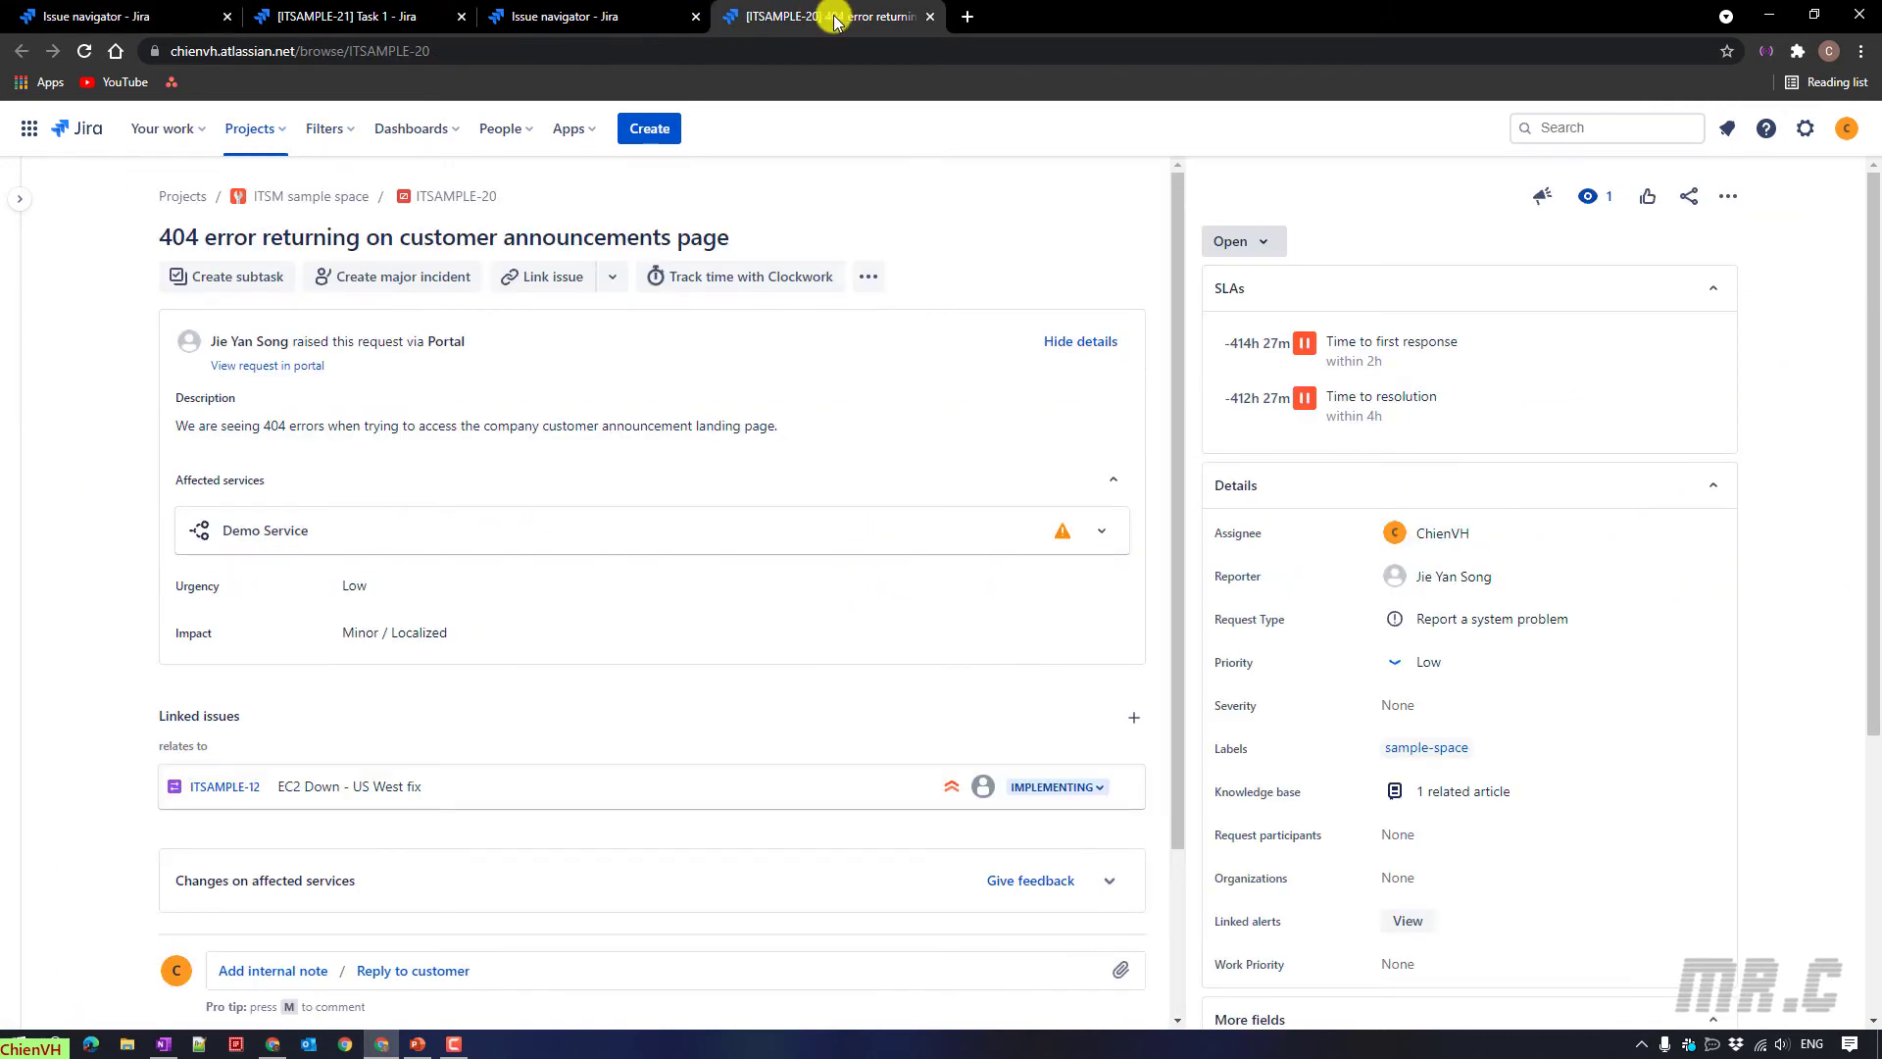
pyautogui.click(1451, 534)
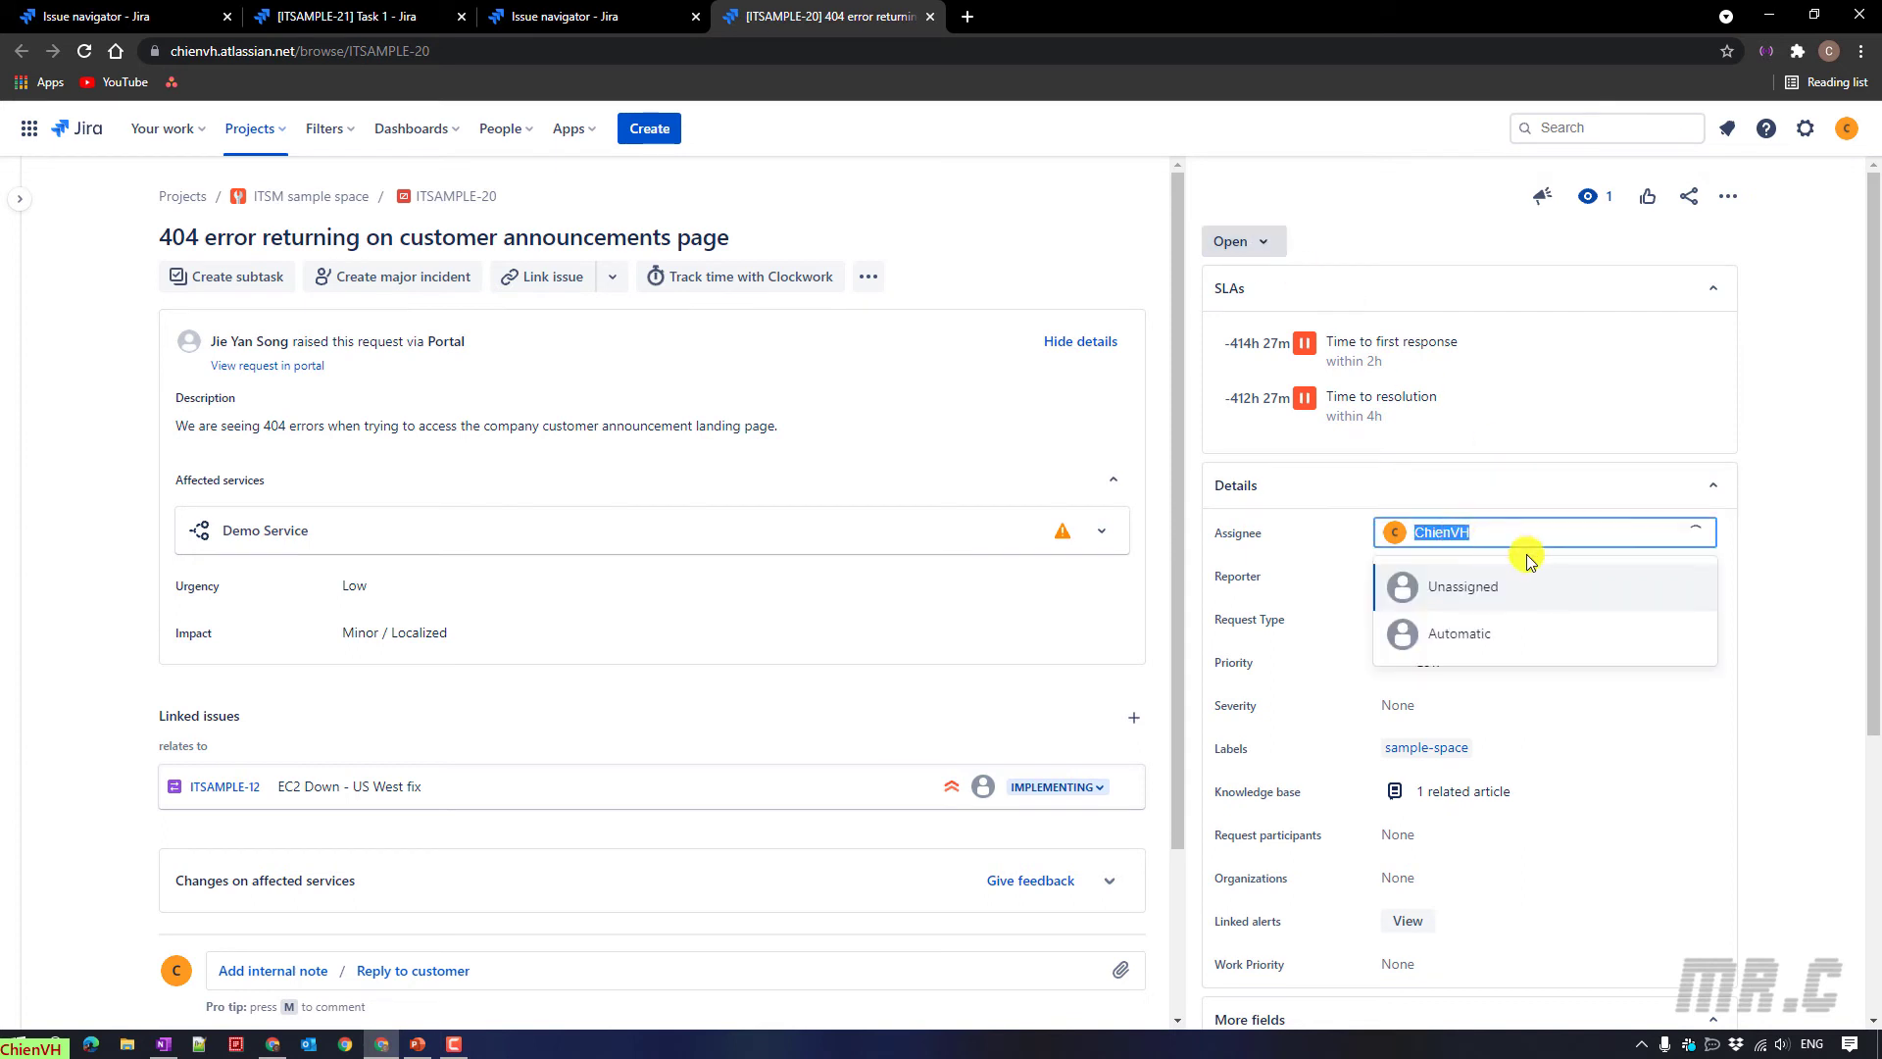
pyautogui.click(1529, 586)
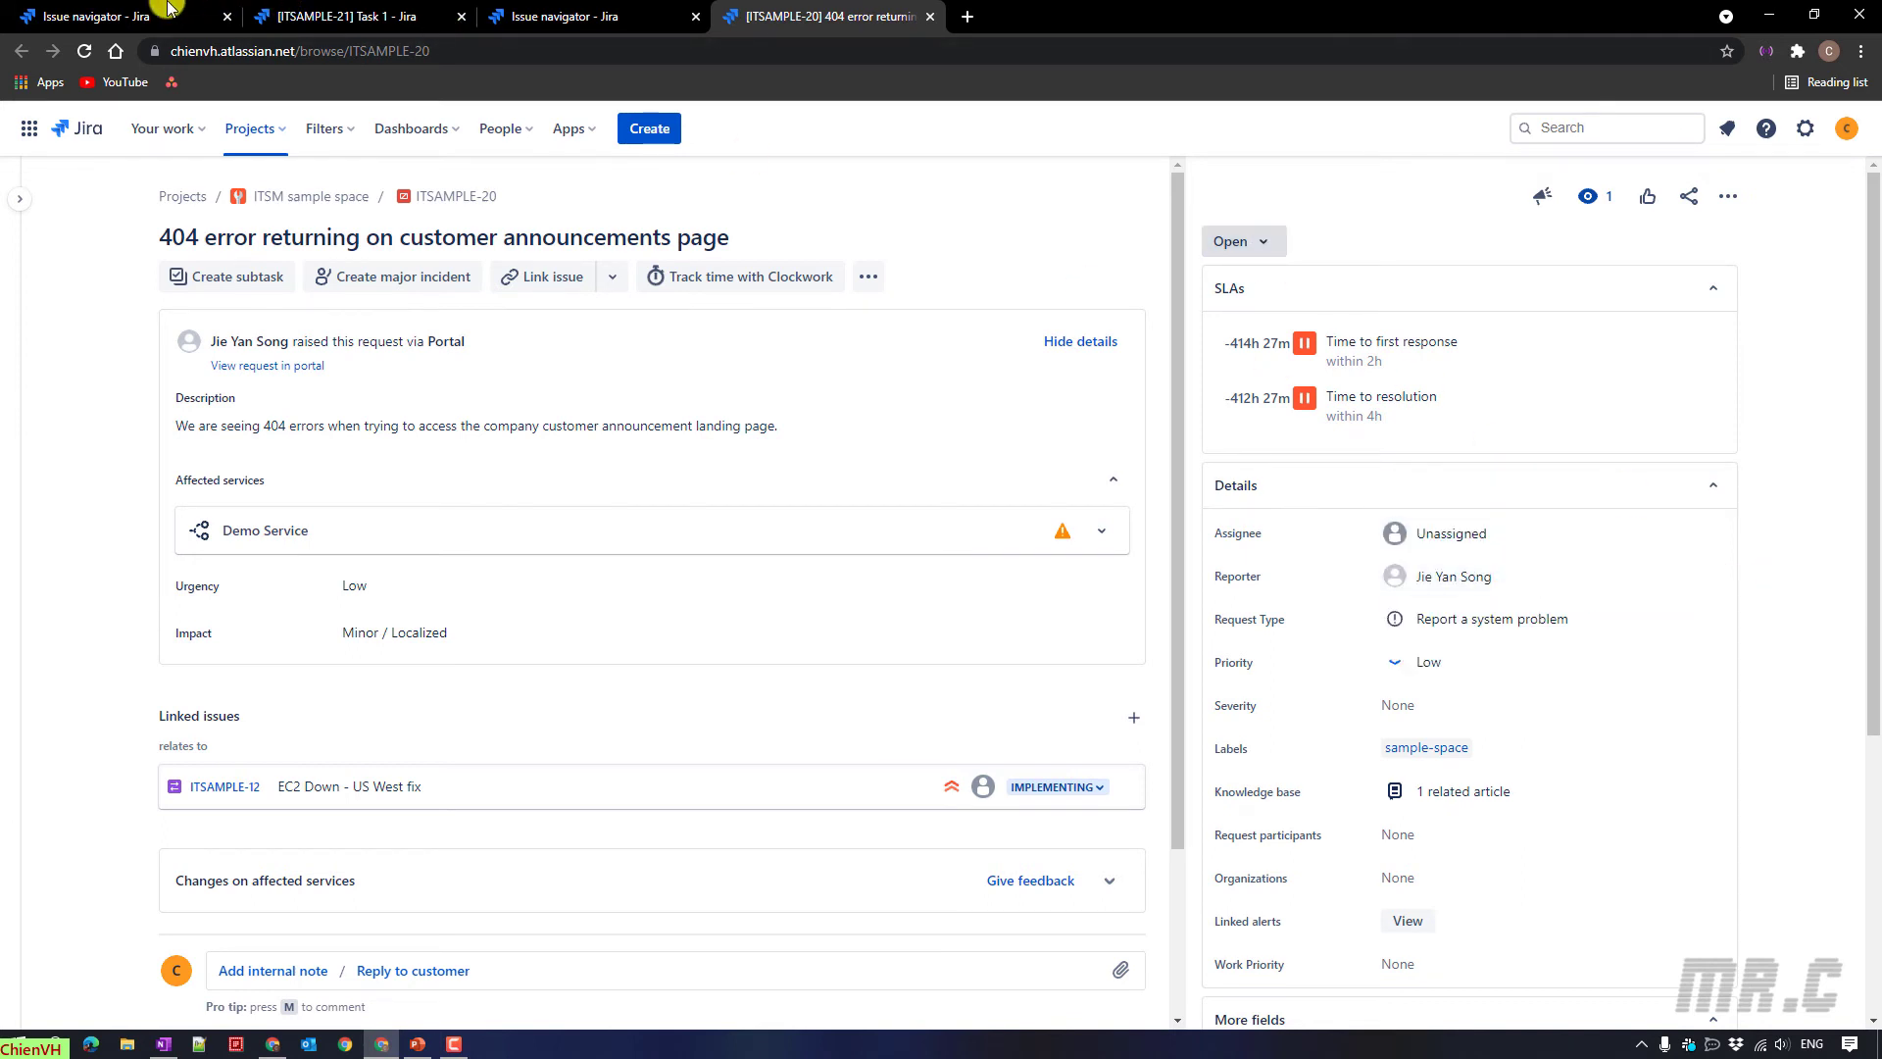
pyautogui.click(164, 11)
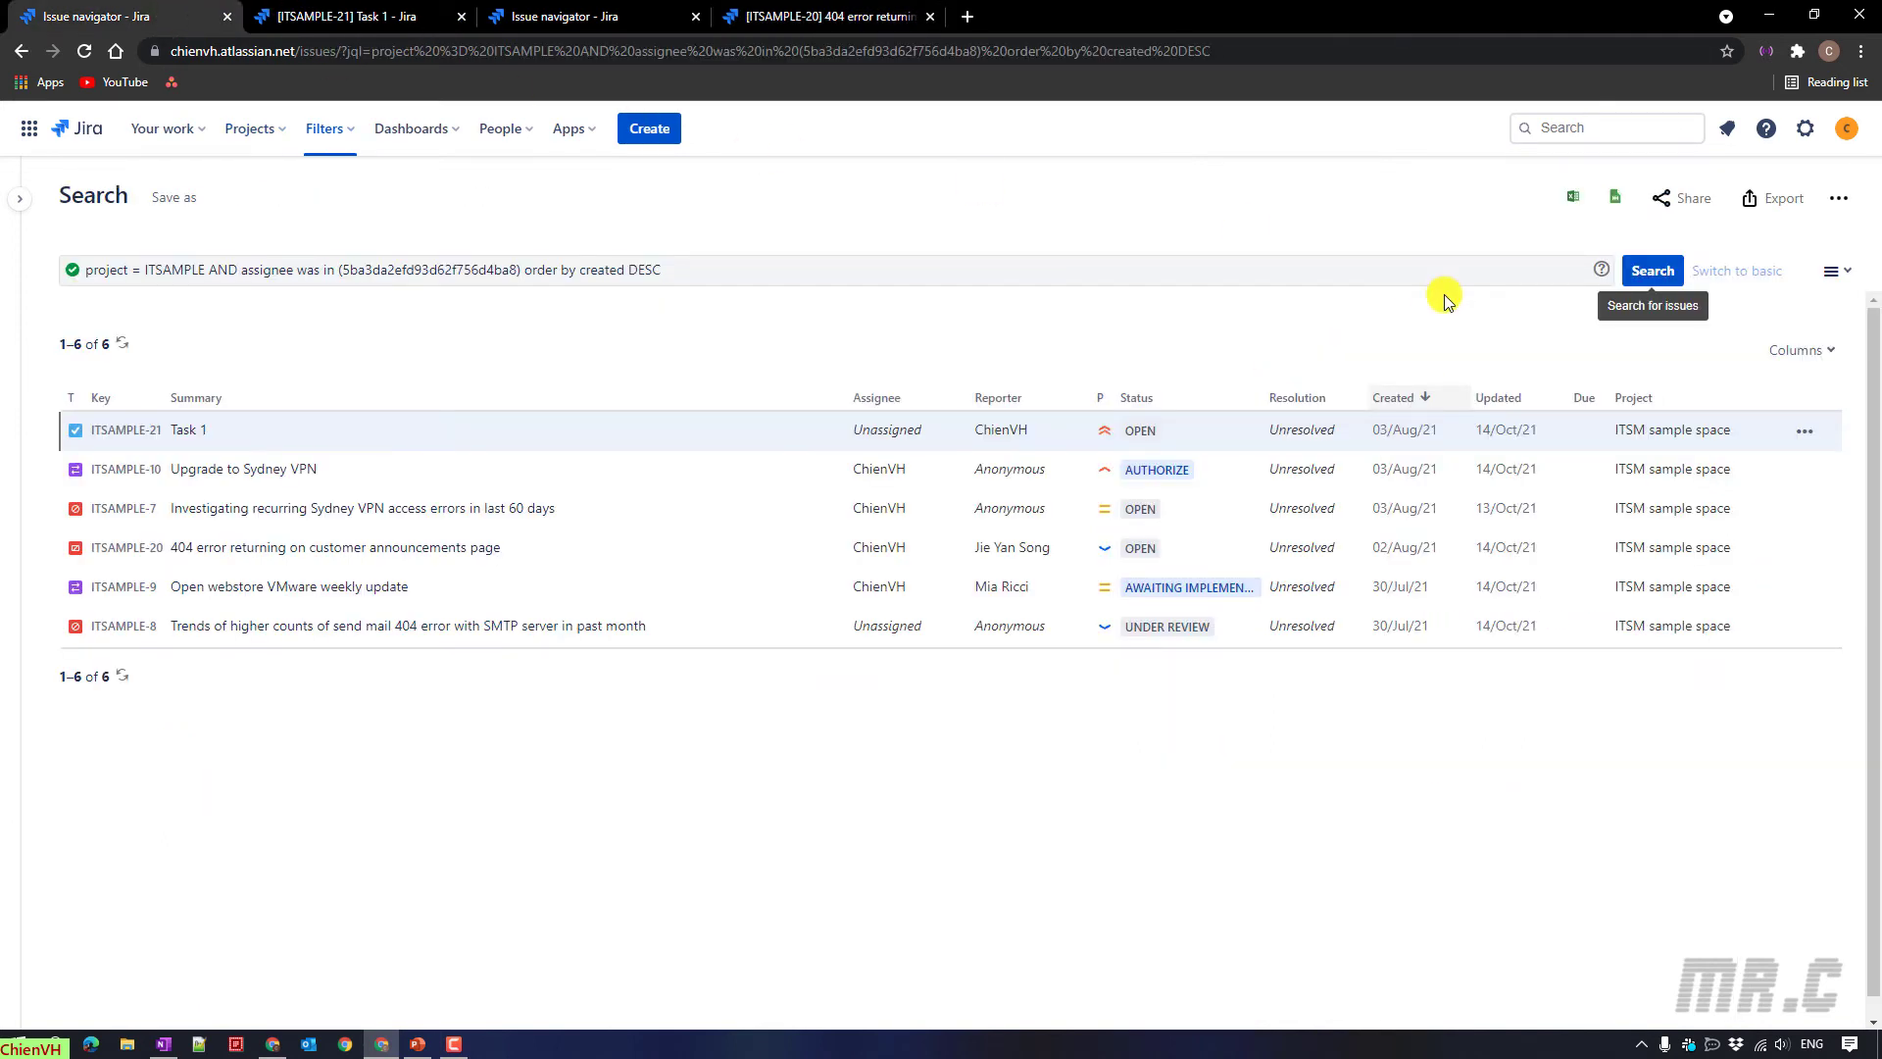
pyautogui.click(1641, 276)
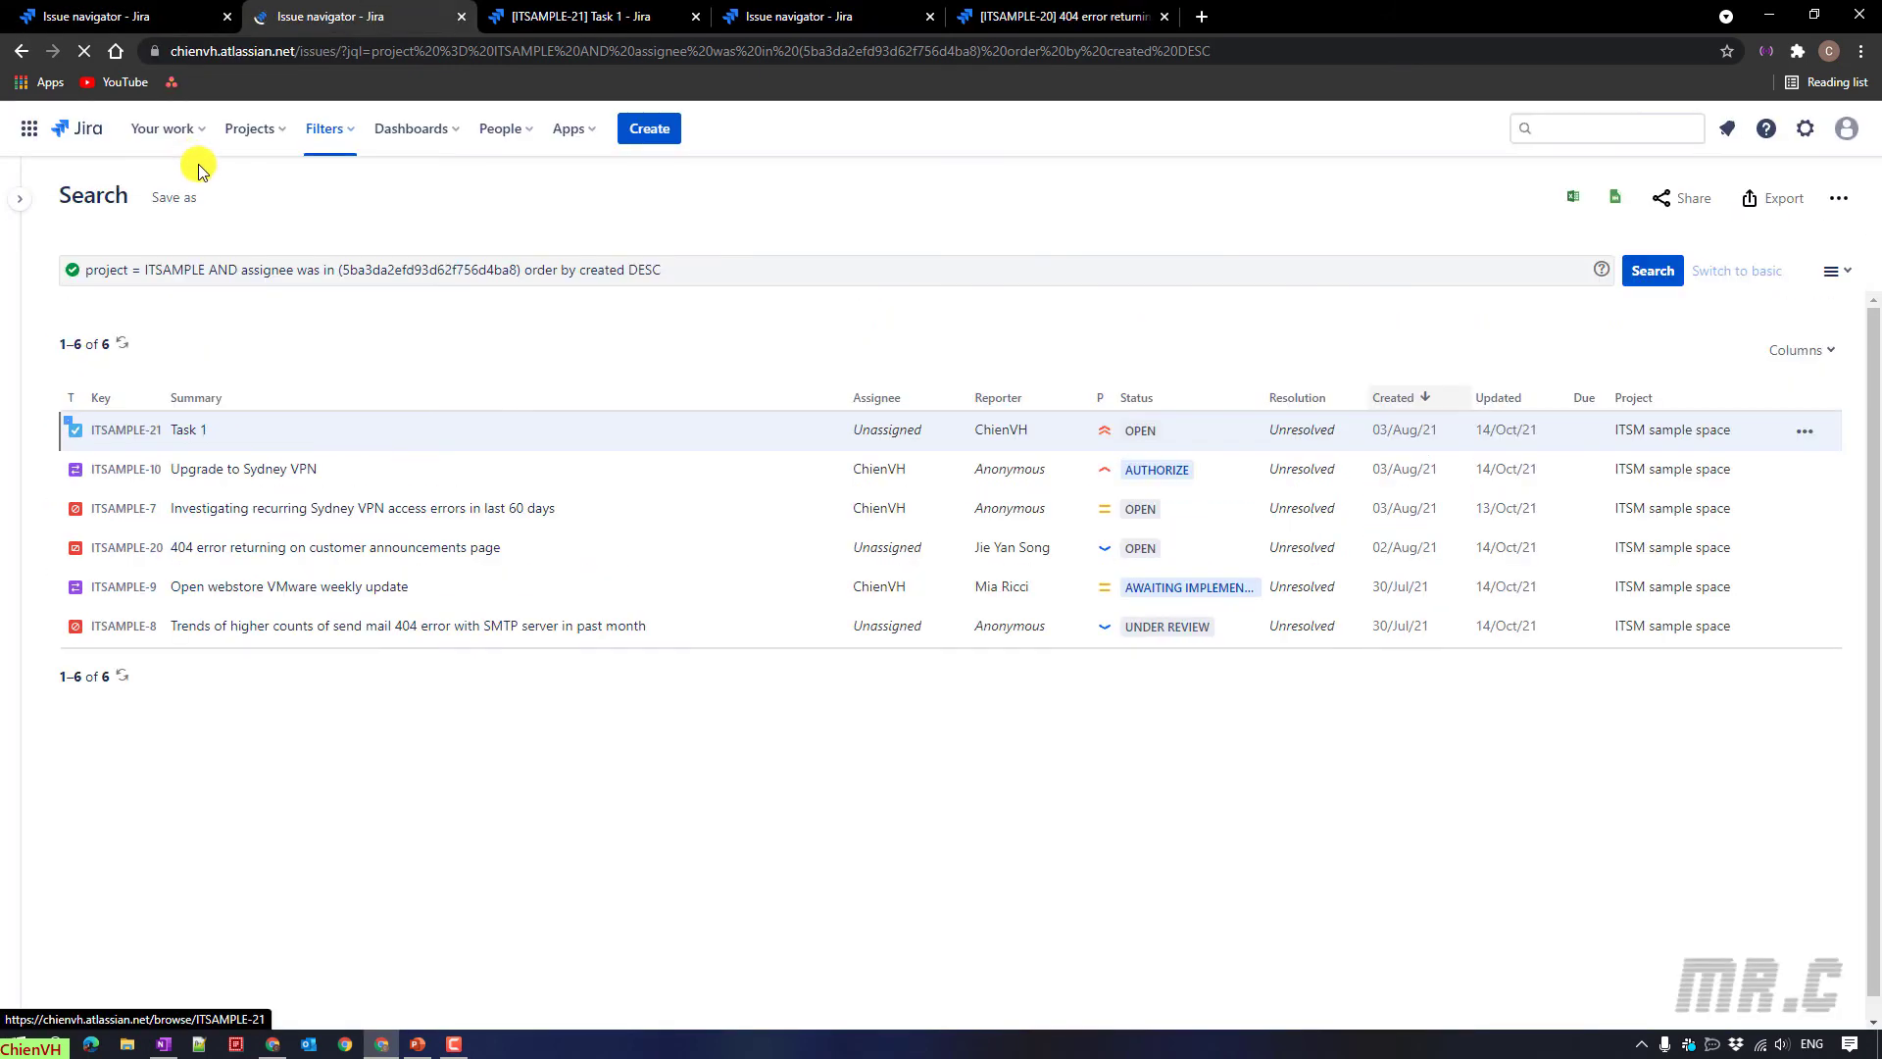
# Delete 'was' to run a plain 'assignee in' query returning 3 issues, then return to the first search tab.
pyautogui.doubleClick(310, 269)
pyautogui.press('BackSpace')
pyautogui.press('BackSpace')
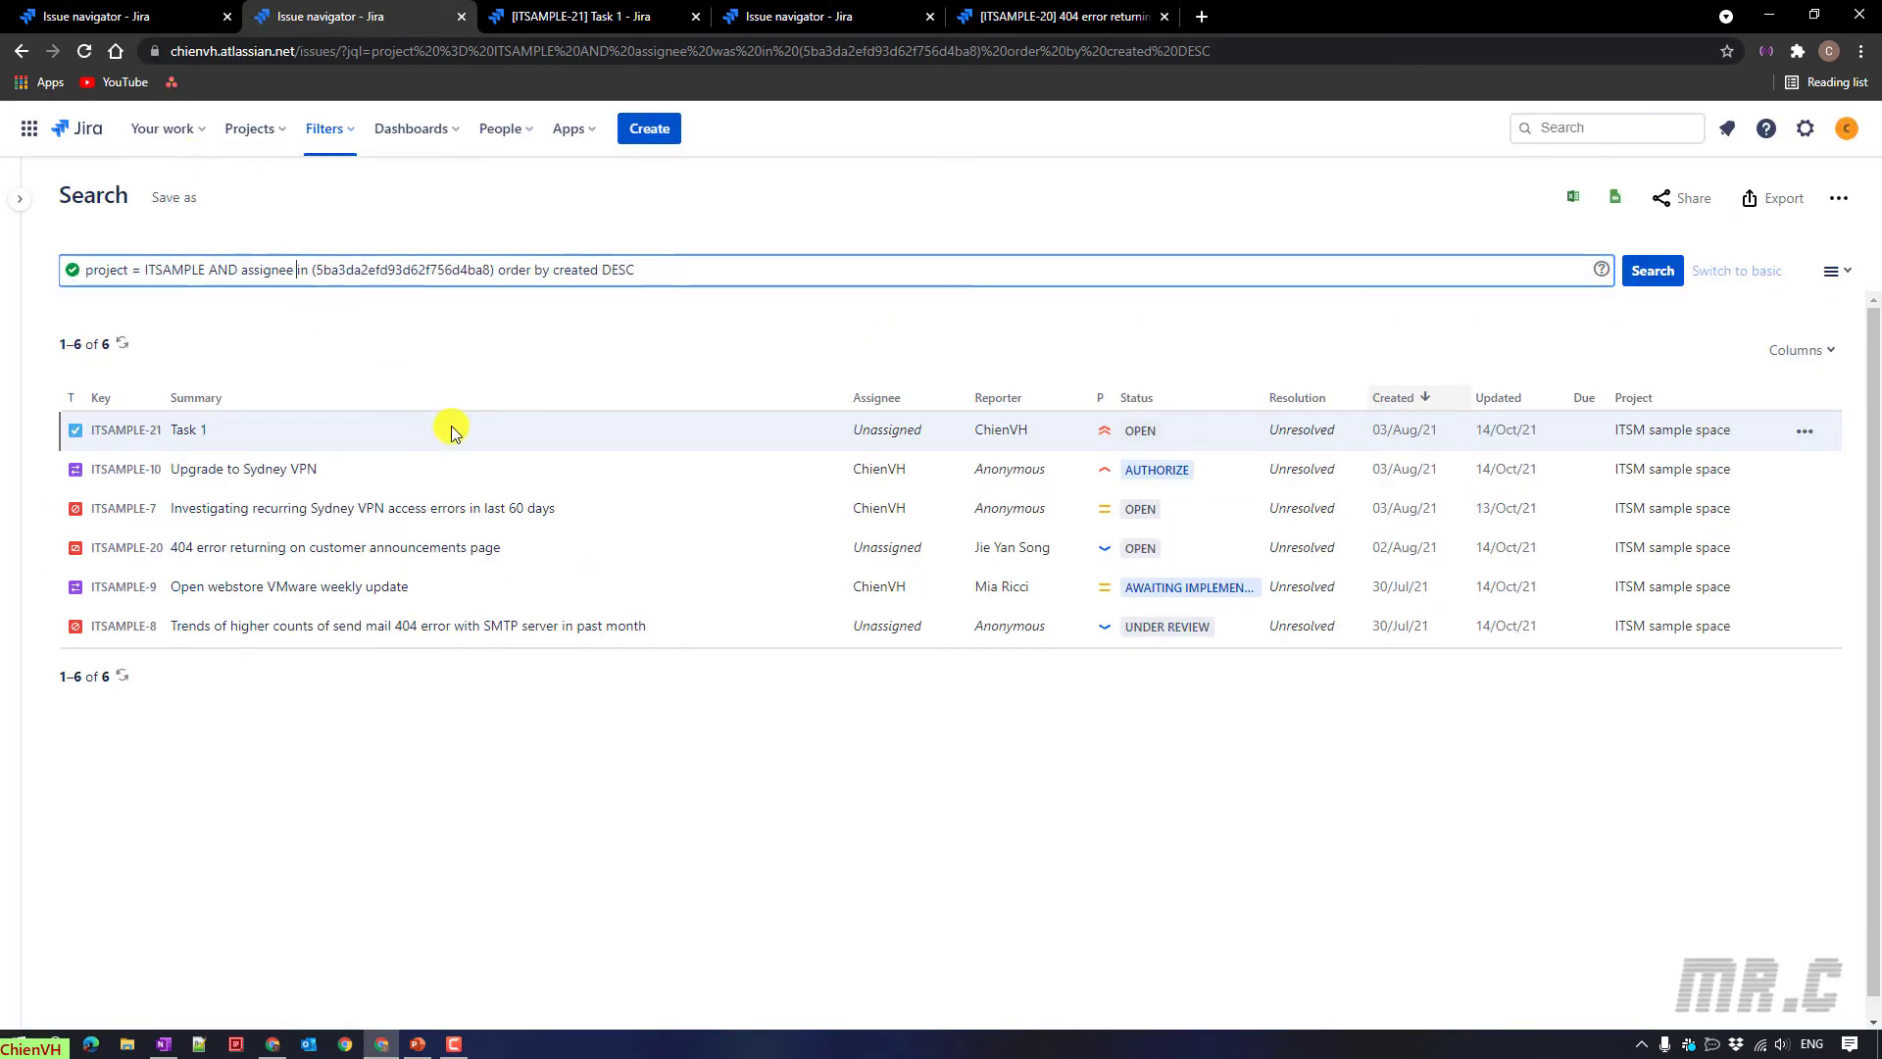
pyautogui.click(614, 306)
pyautogui.click(1642, 274)
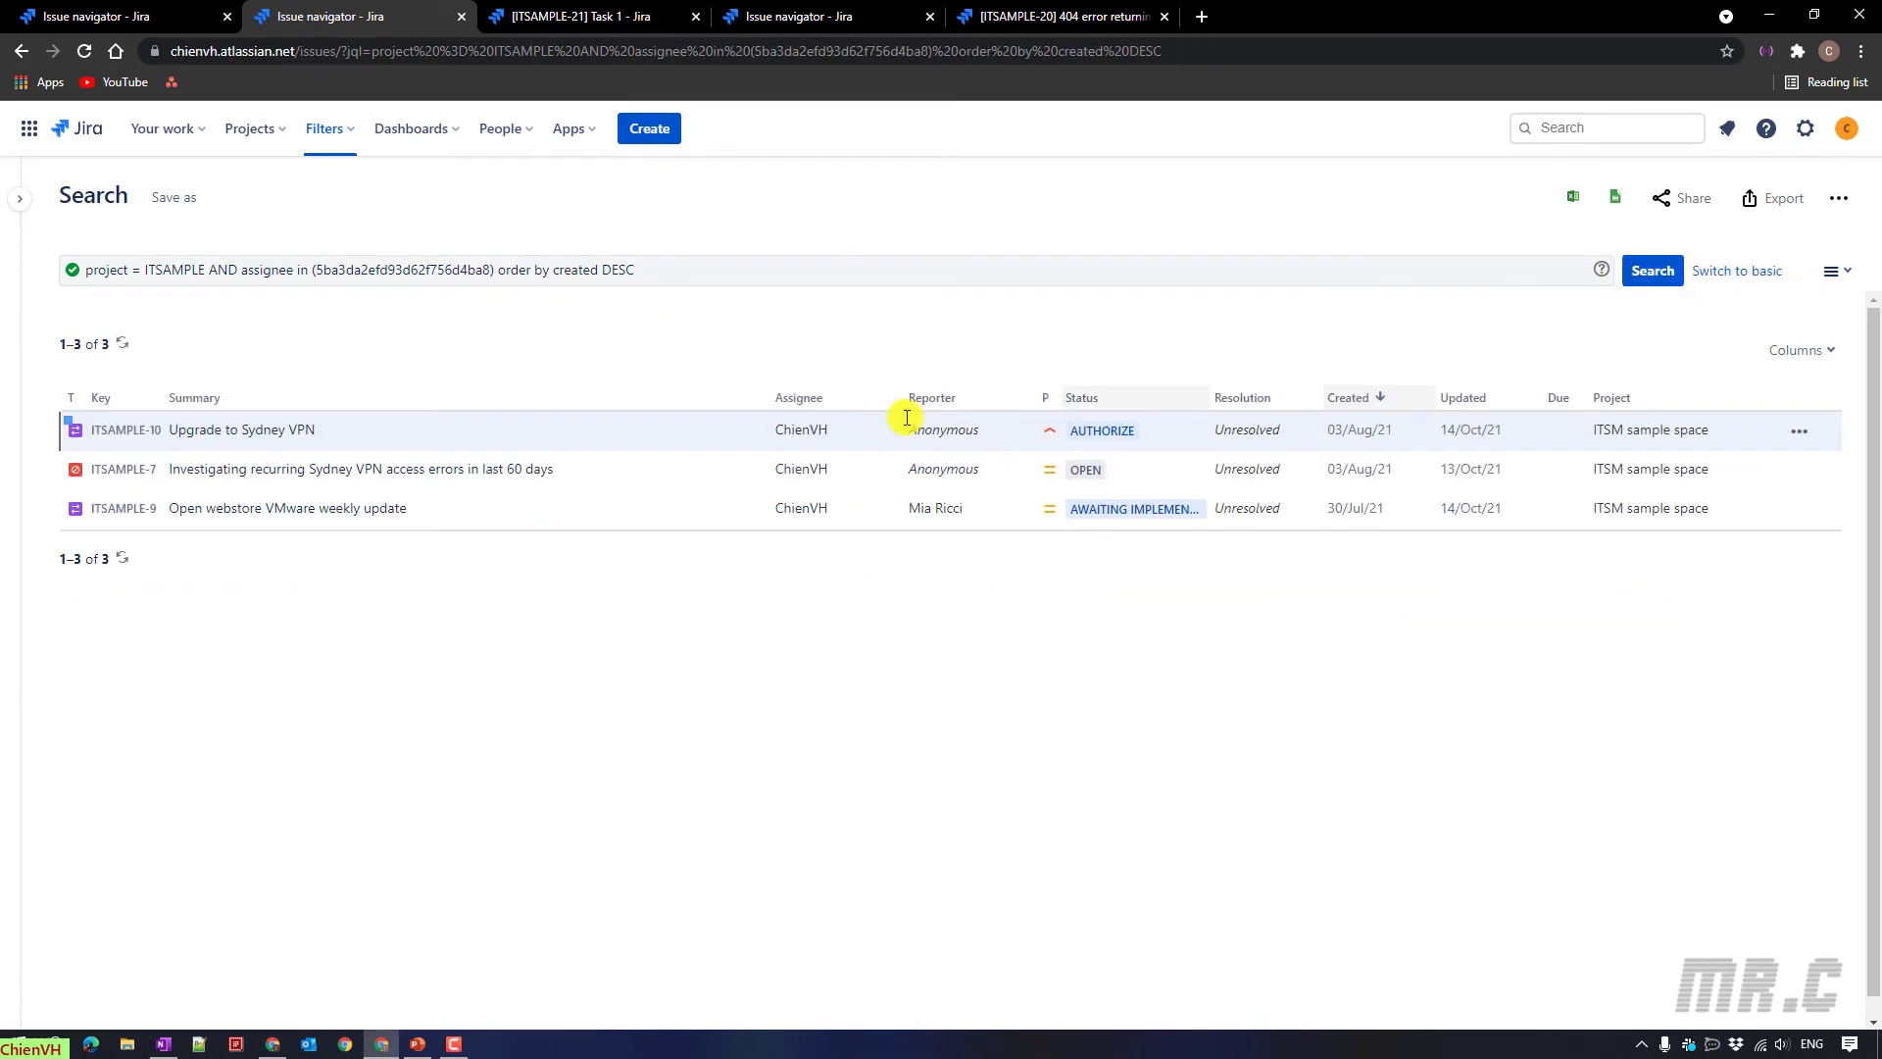
pyautogui.hotkey('ctrl', 'pageup')
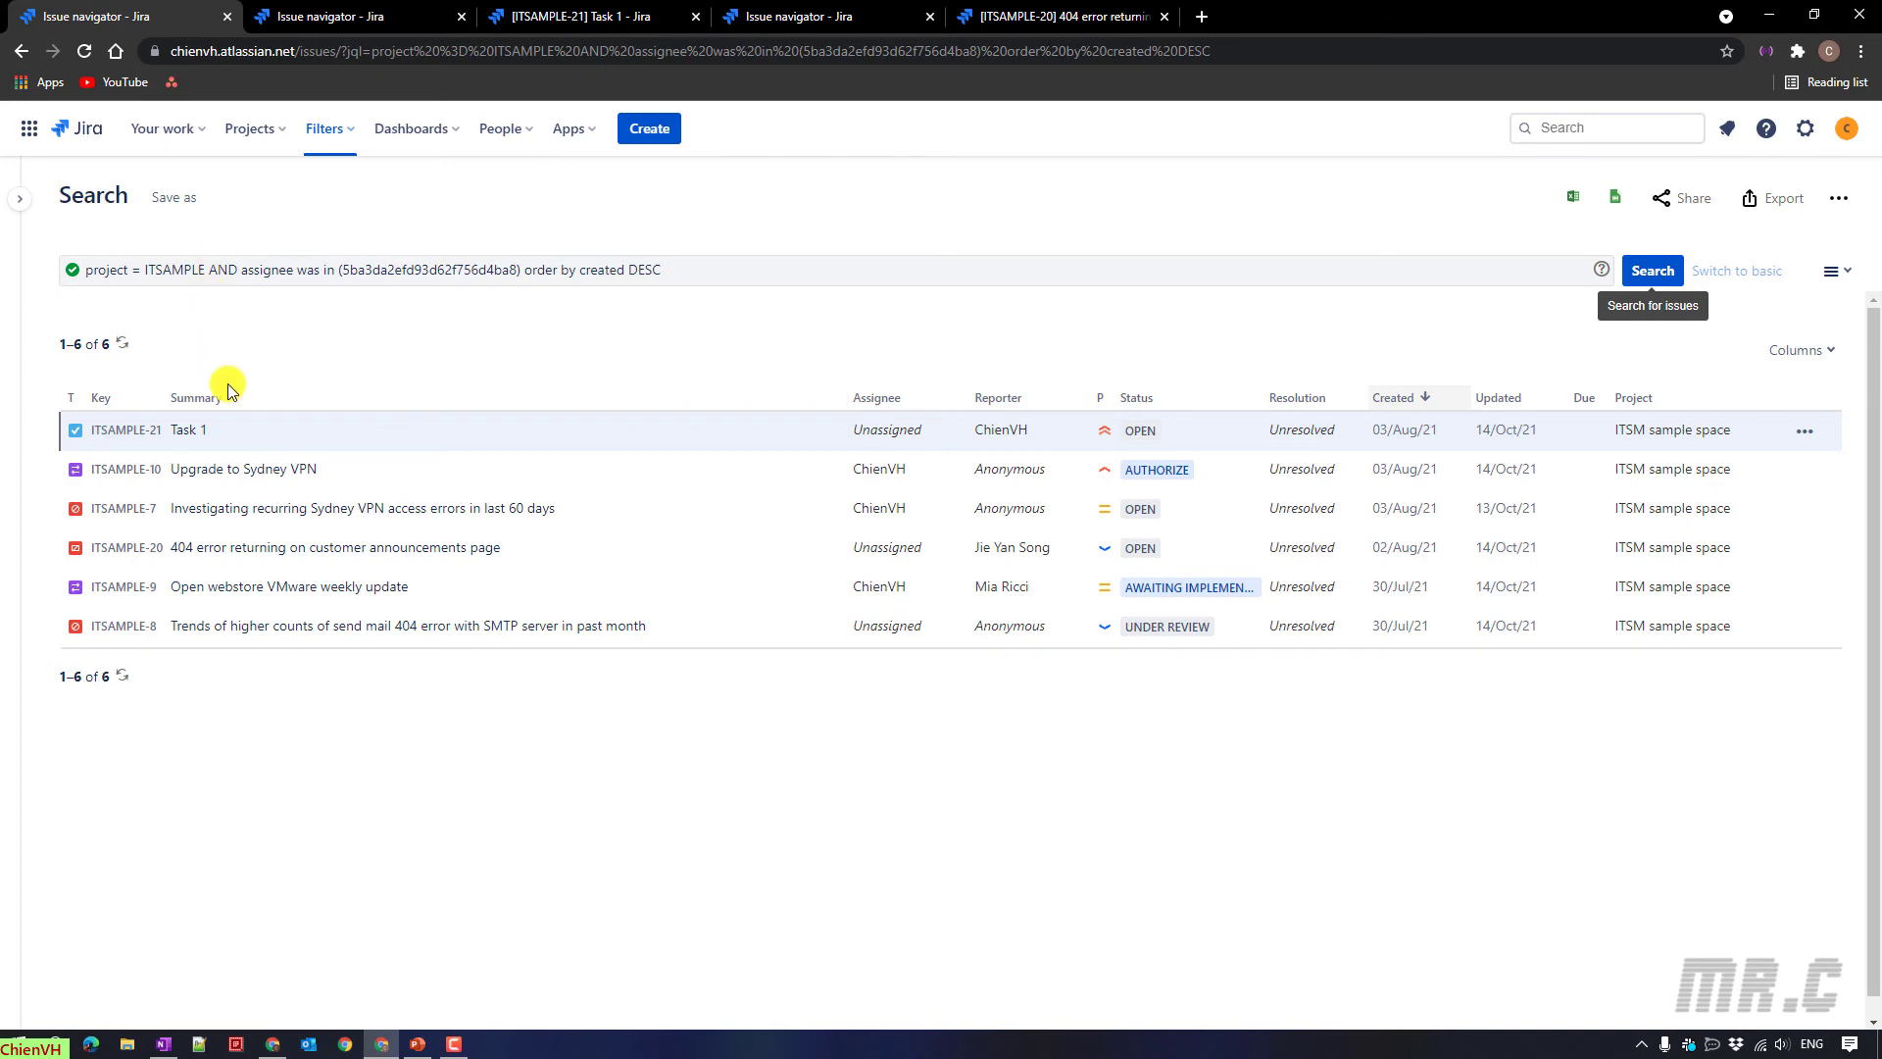
# Show ITSAMPLE-20's History in the Activity section.
pyautogui.click(1058, 7)
pyautogui.scroll(-2, 882, 409)
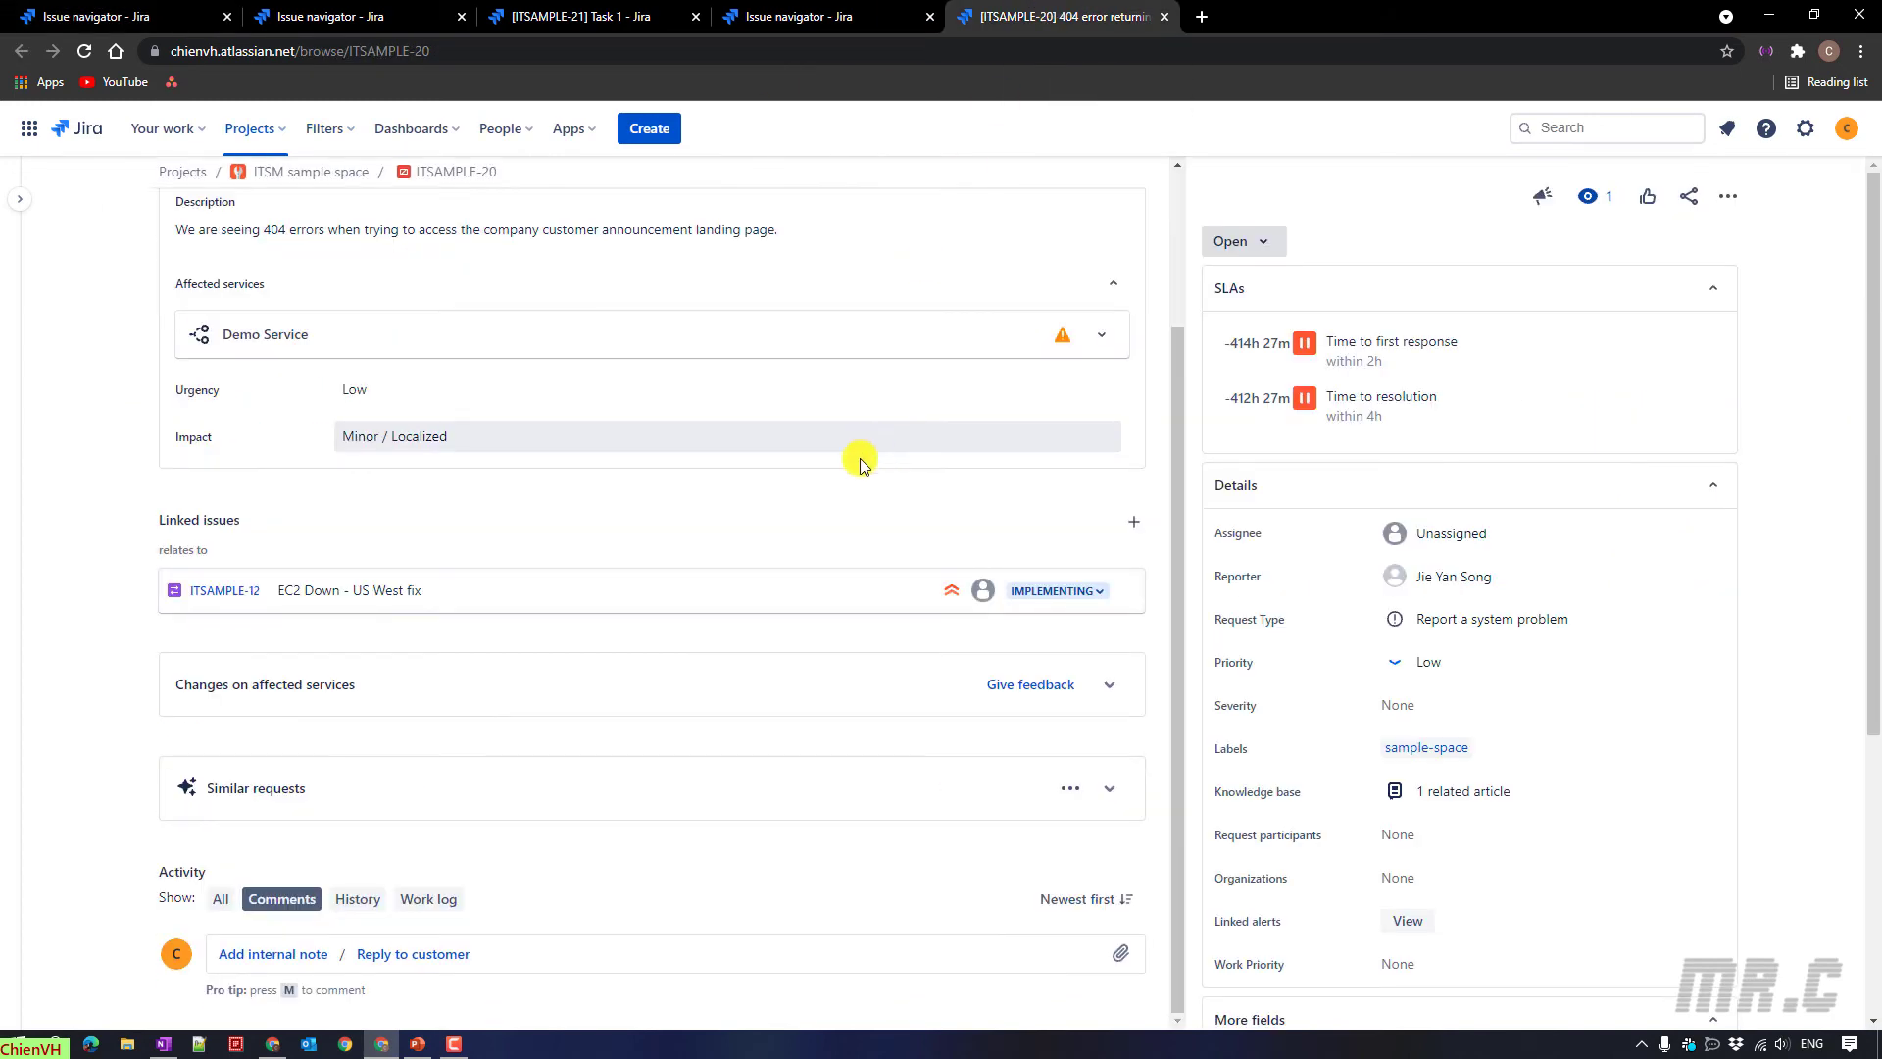
pyautogui.click(358, 898)
pyautogui.scroll(-3, 365, 894)
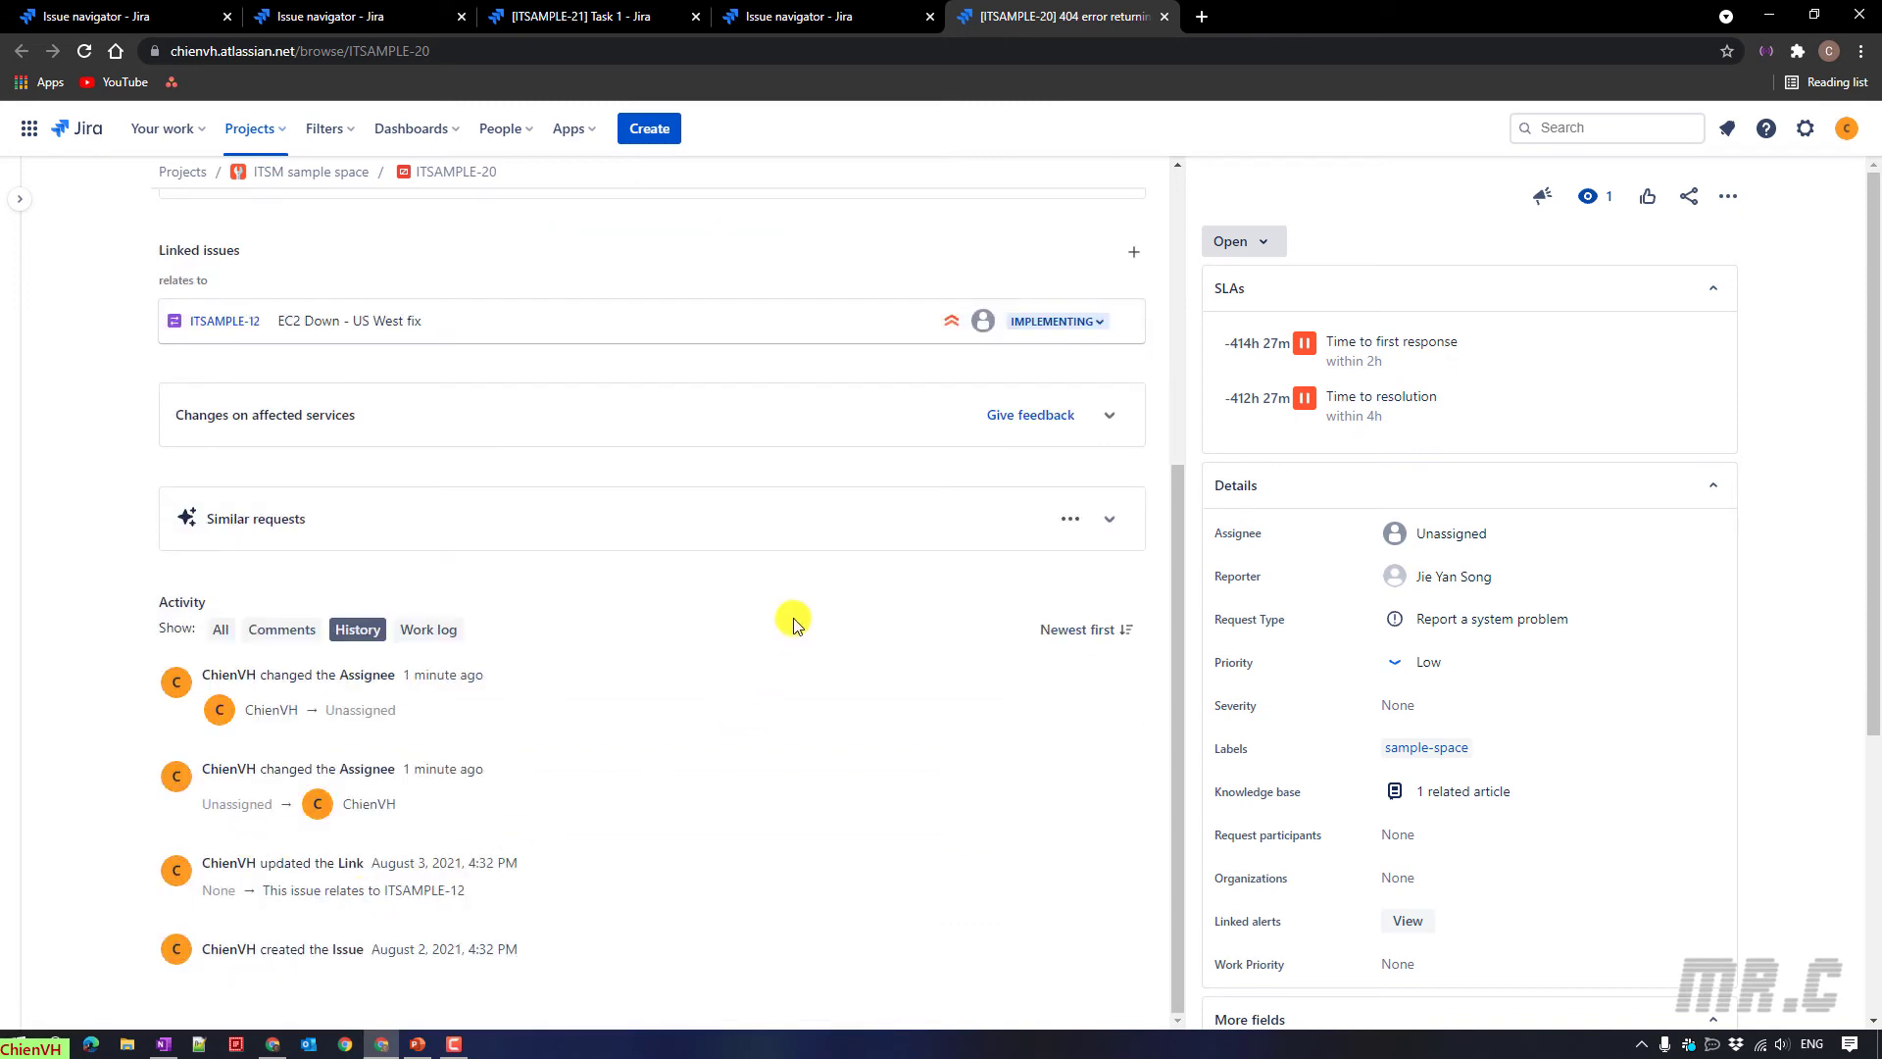
# Highlight both Assignee changes: Unassigned to the logged-in user, then back to Unassigned.
pyautogui.doubleClick(231, 804)
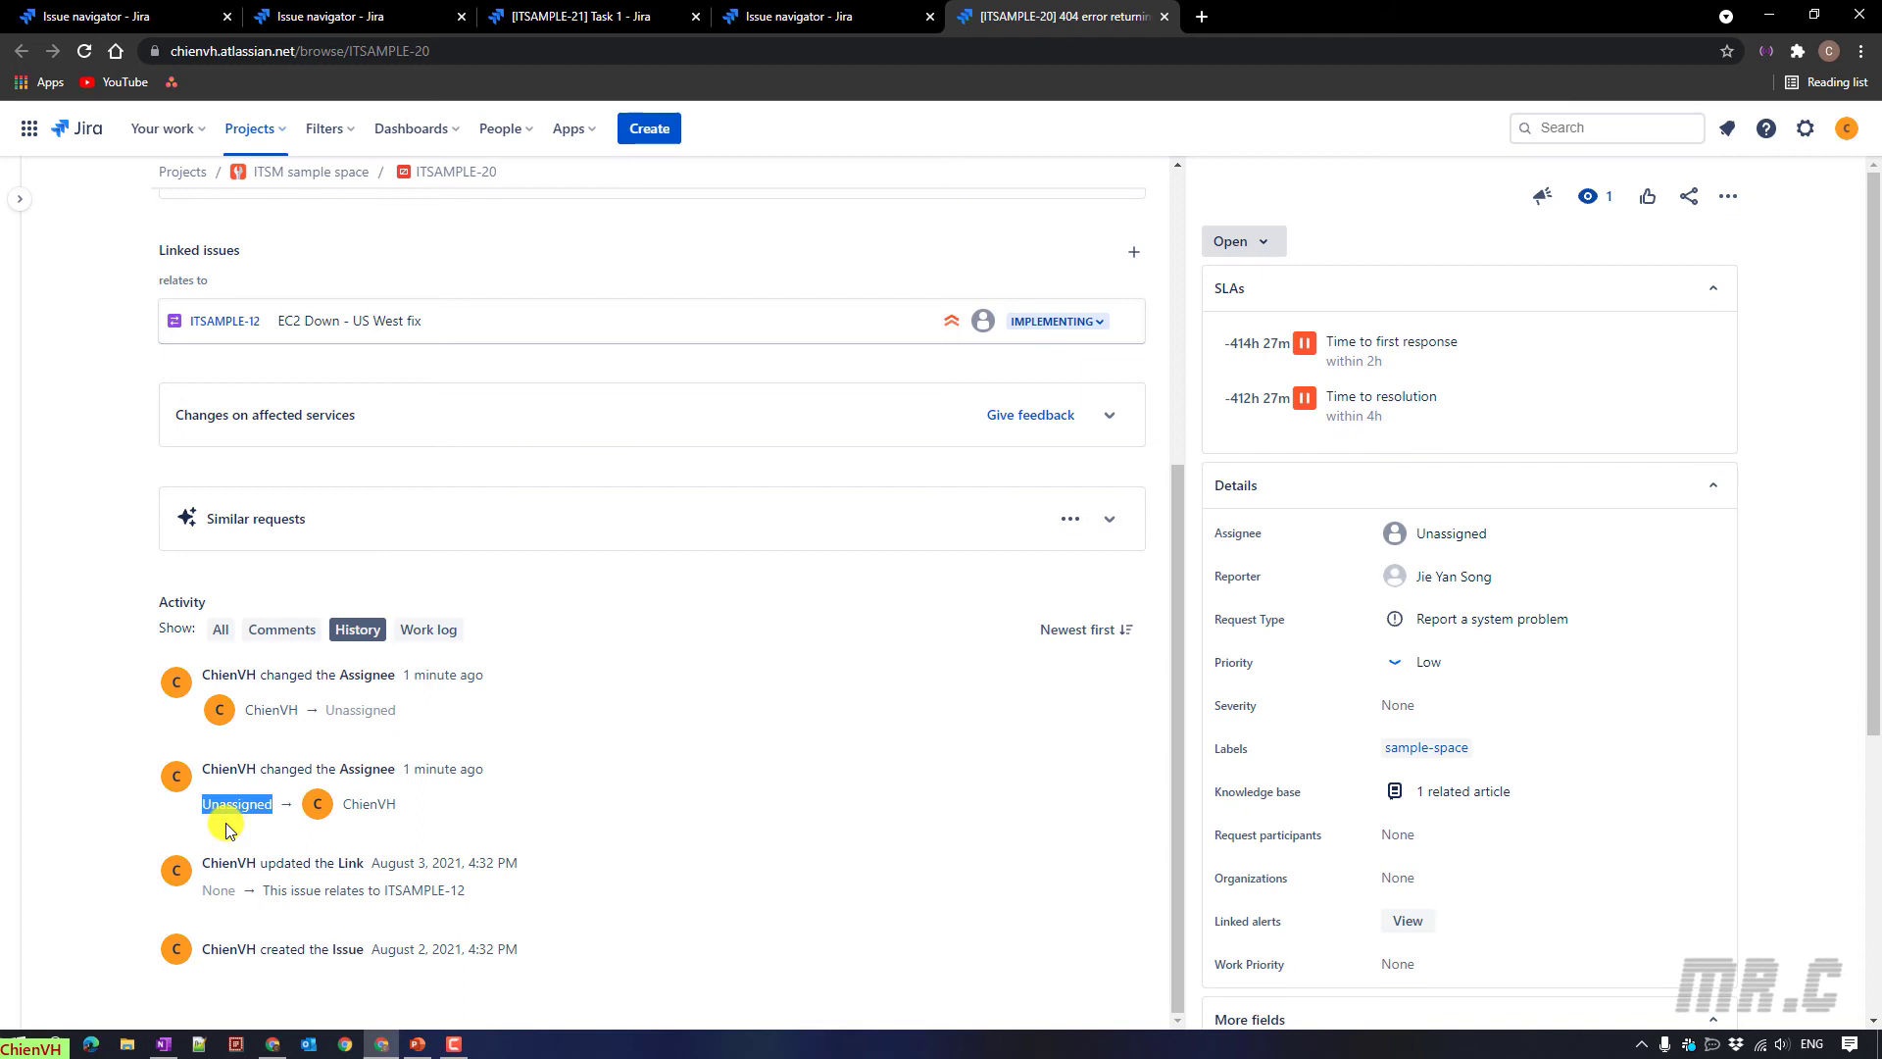
pyautogui.doubleClick(269, 707)
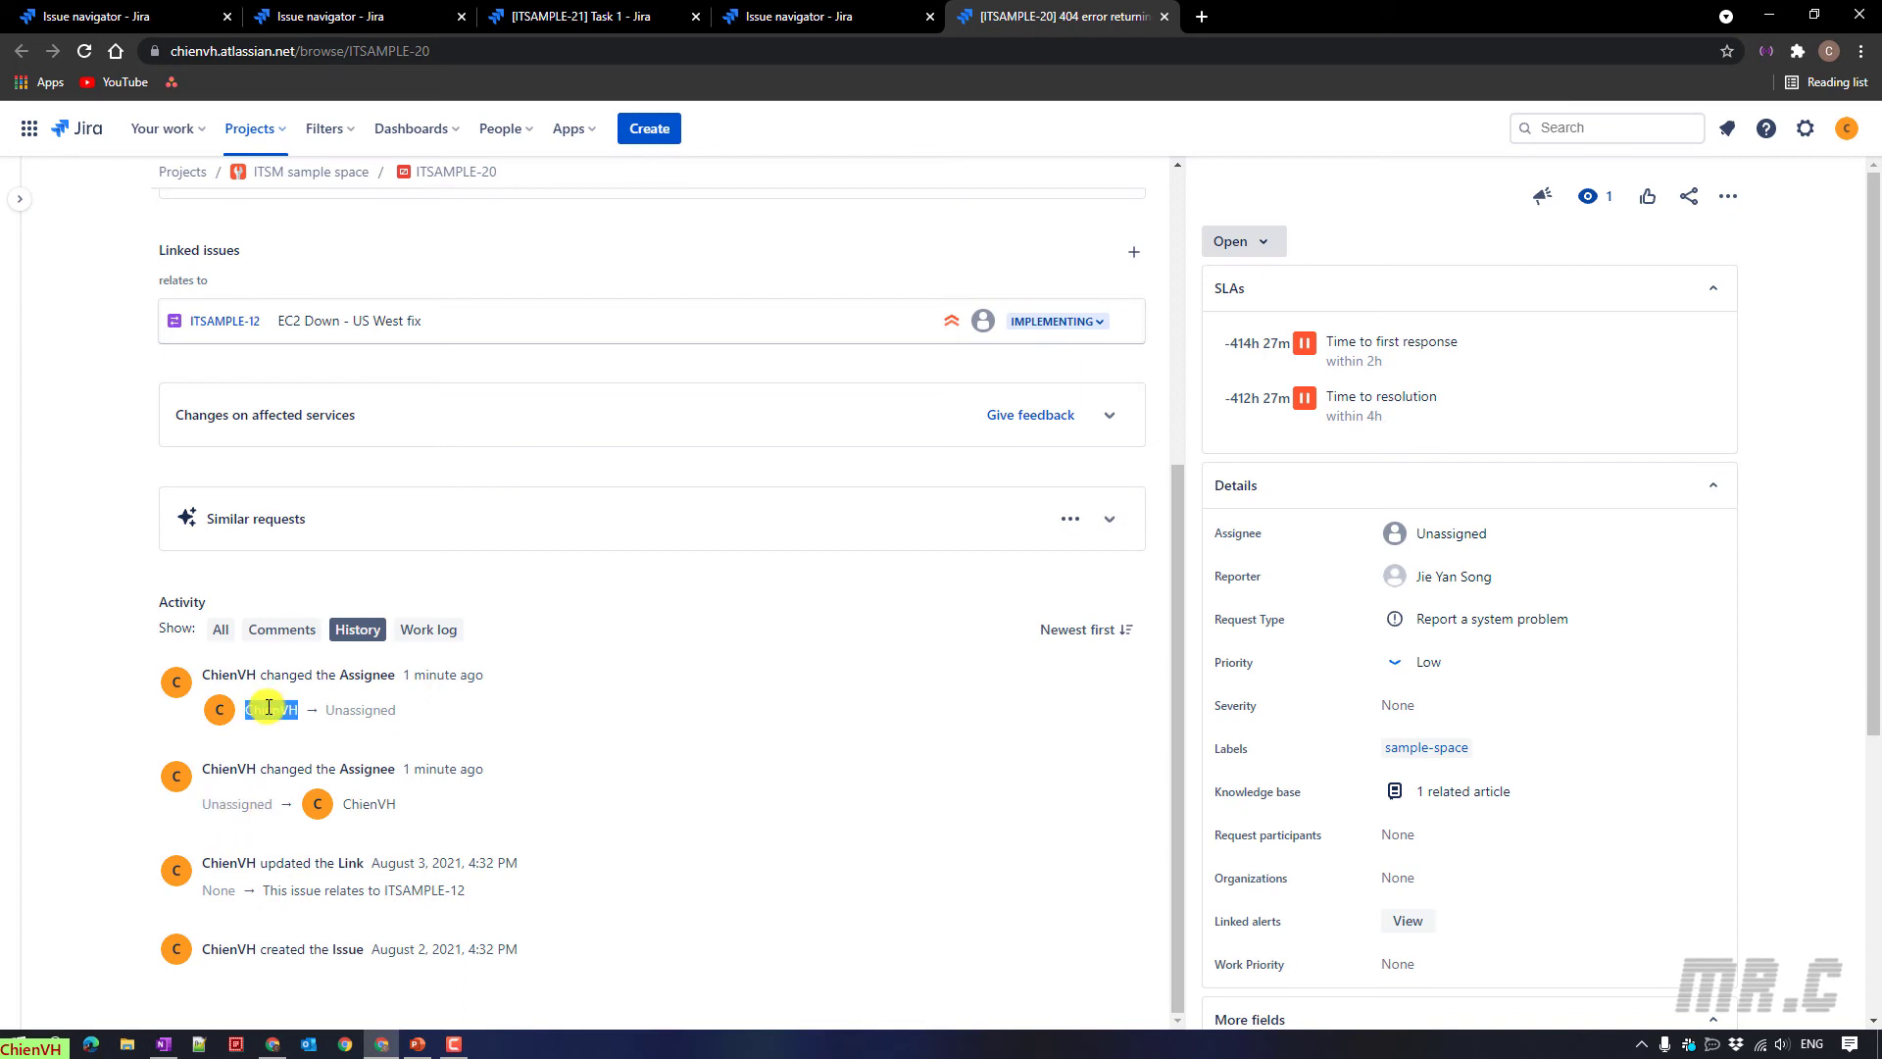
pyautogui.doubleClick(361, 708)
pyautogui.click(812, 681)
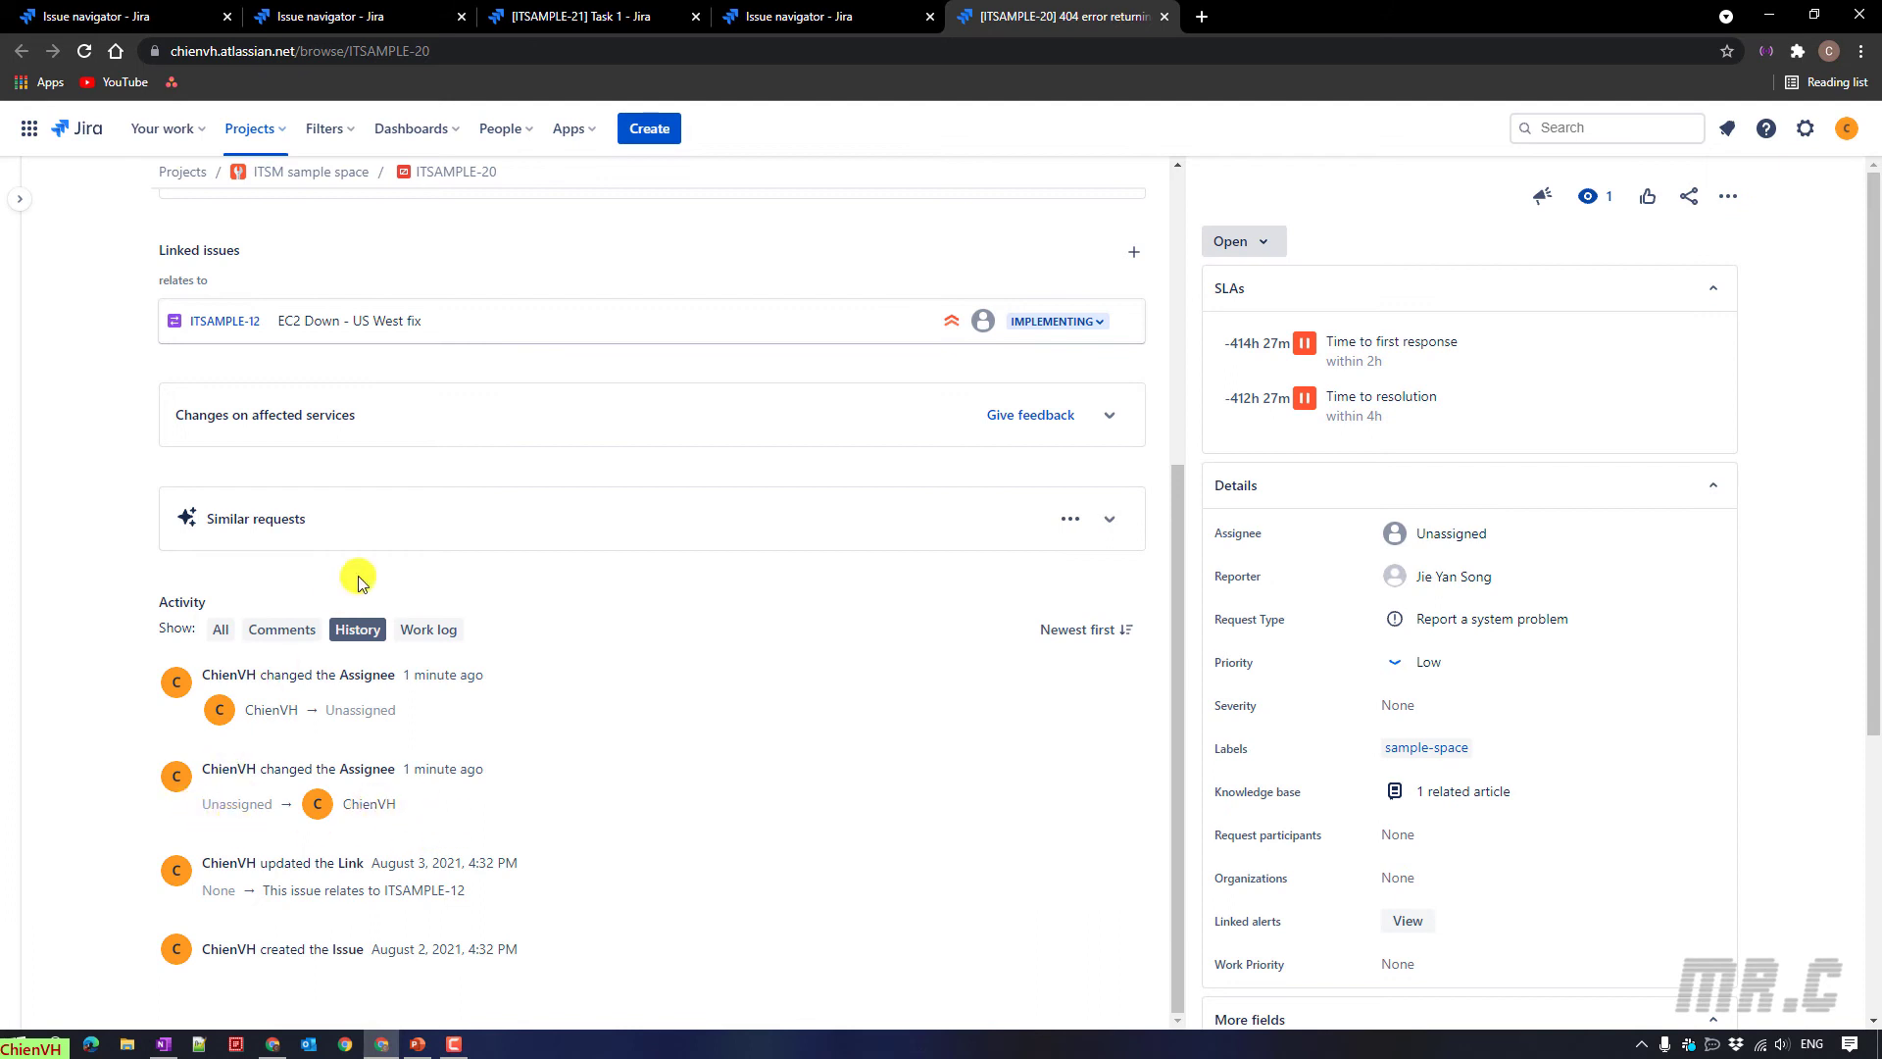
pyautogui.doubleClick(365, 805)
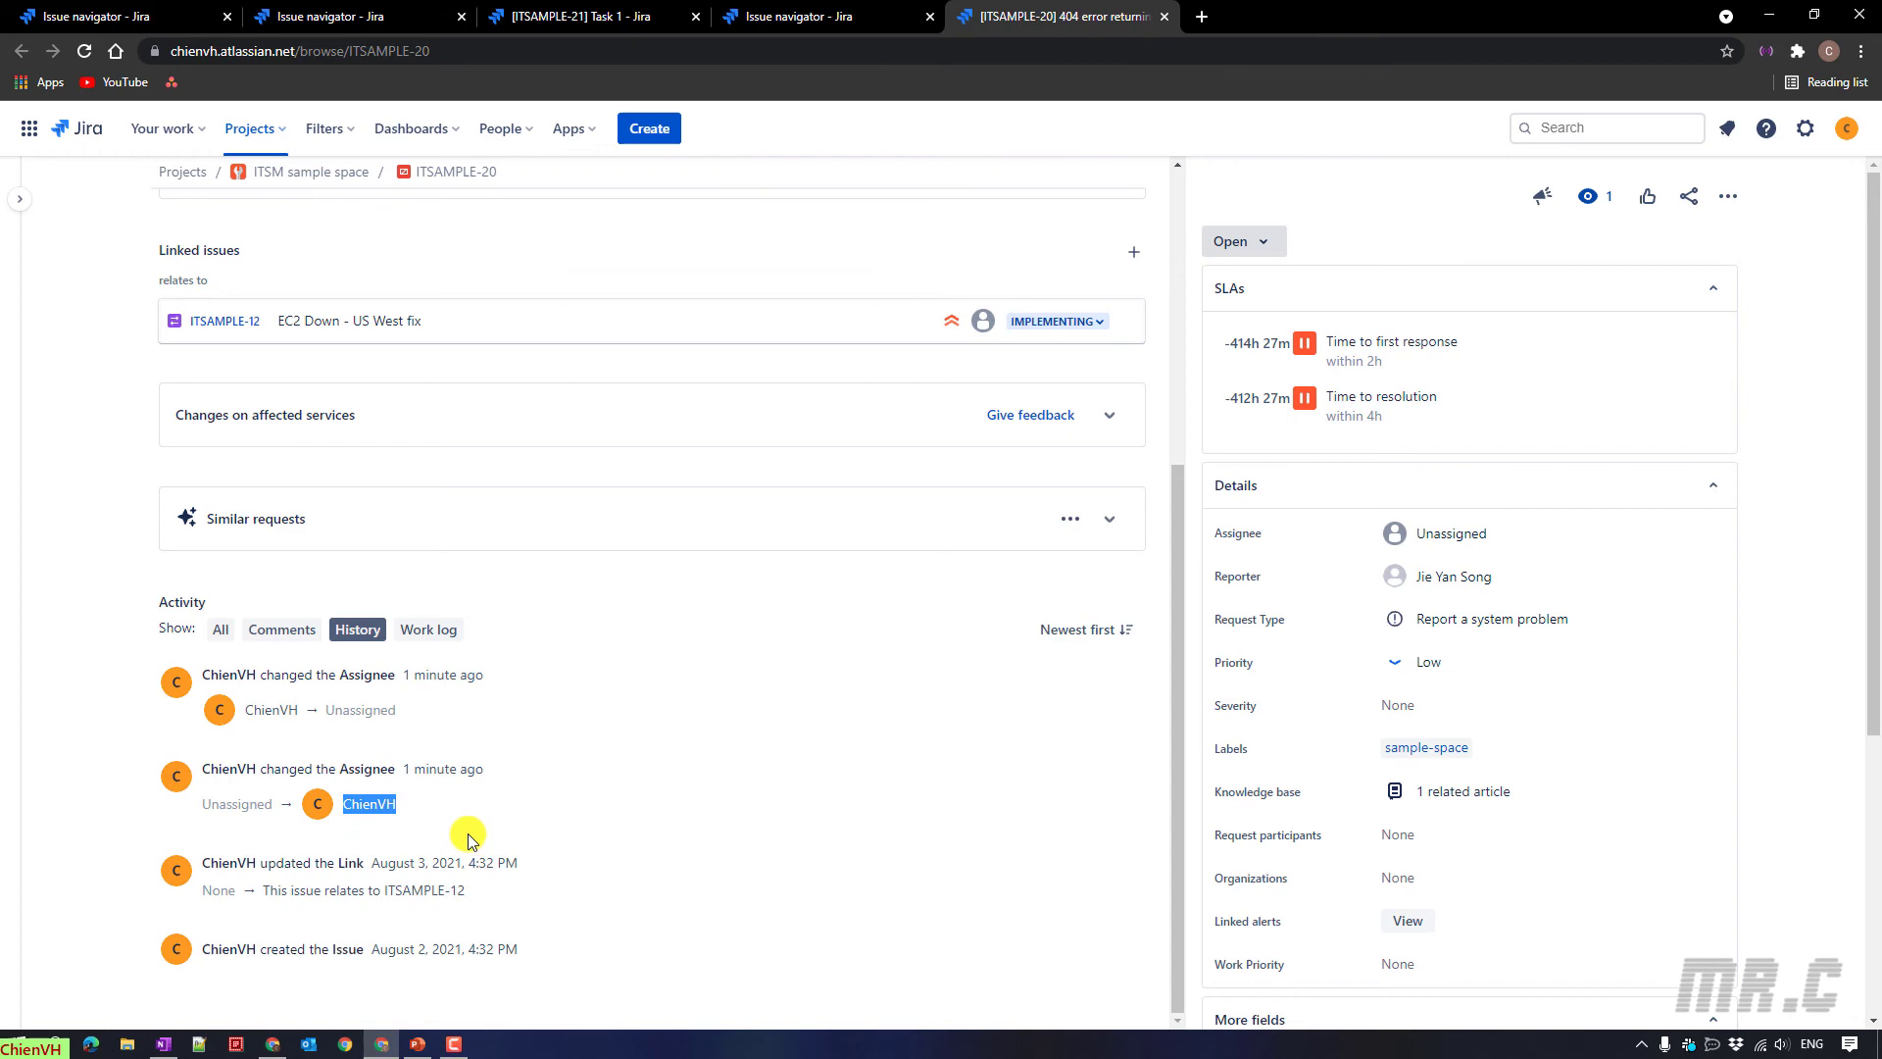
# Add a comma and another user from the suggestions to the 'assignee was in' list, then rerun for 6 issues.
pyautogui.click(157, 15)
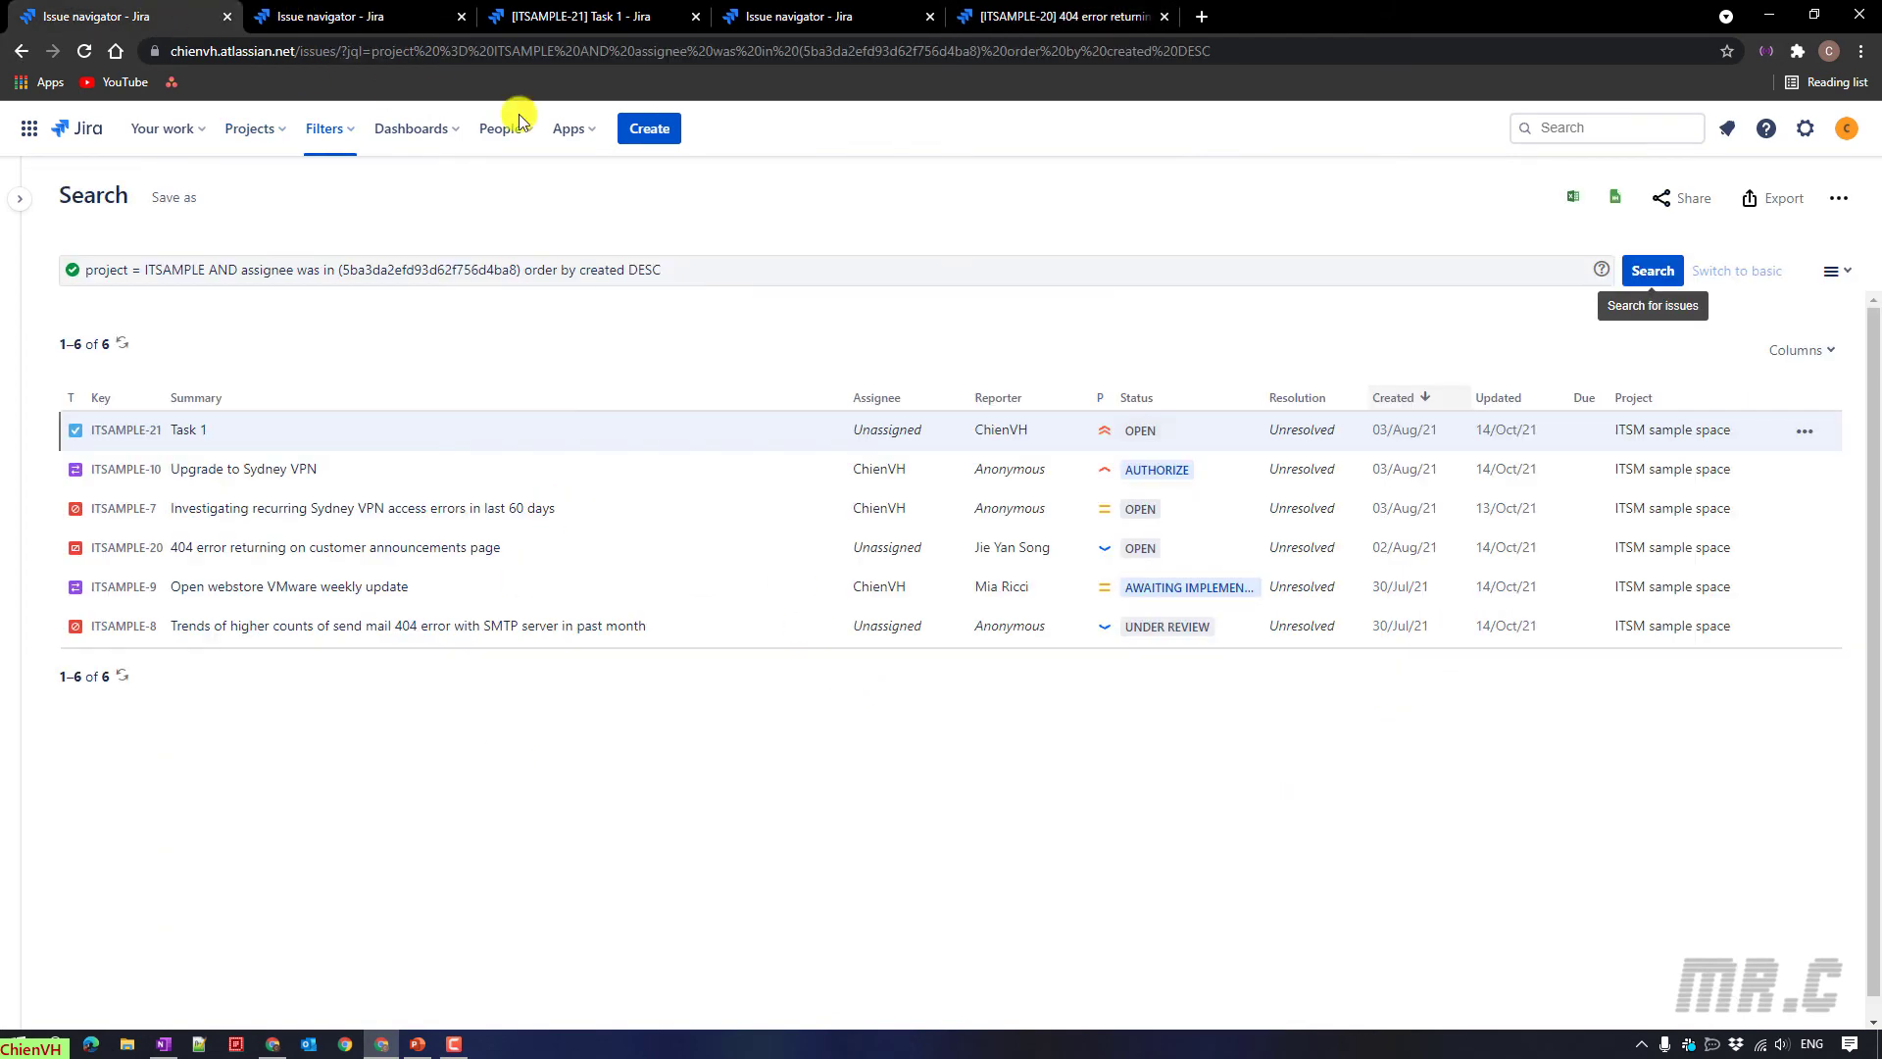
pyautogui.click(1653, 270)
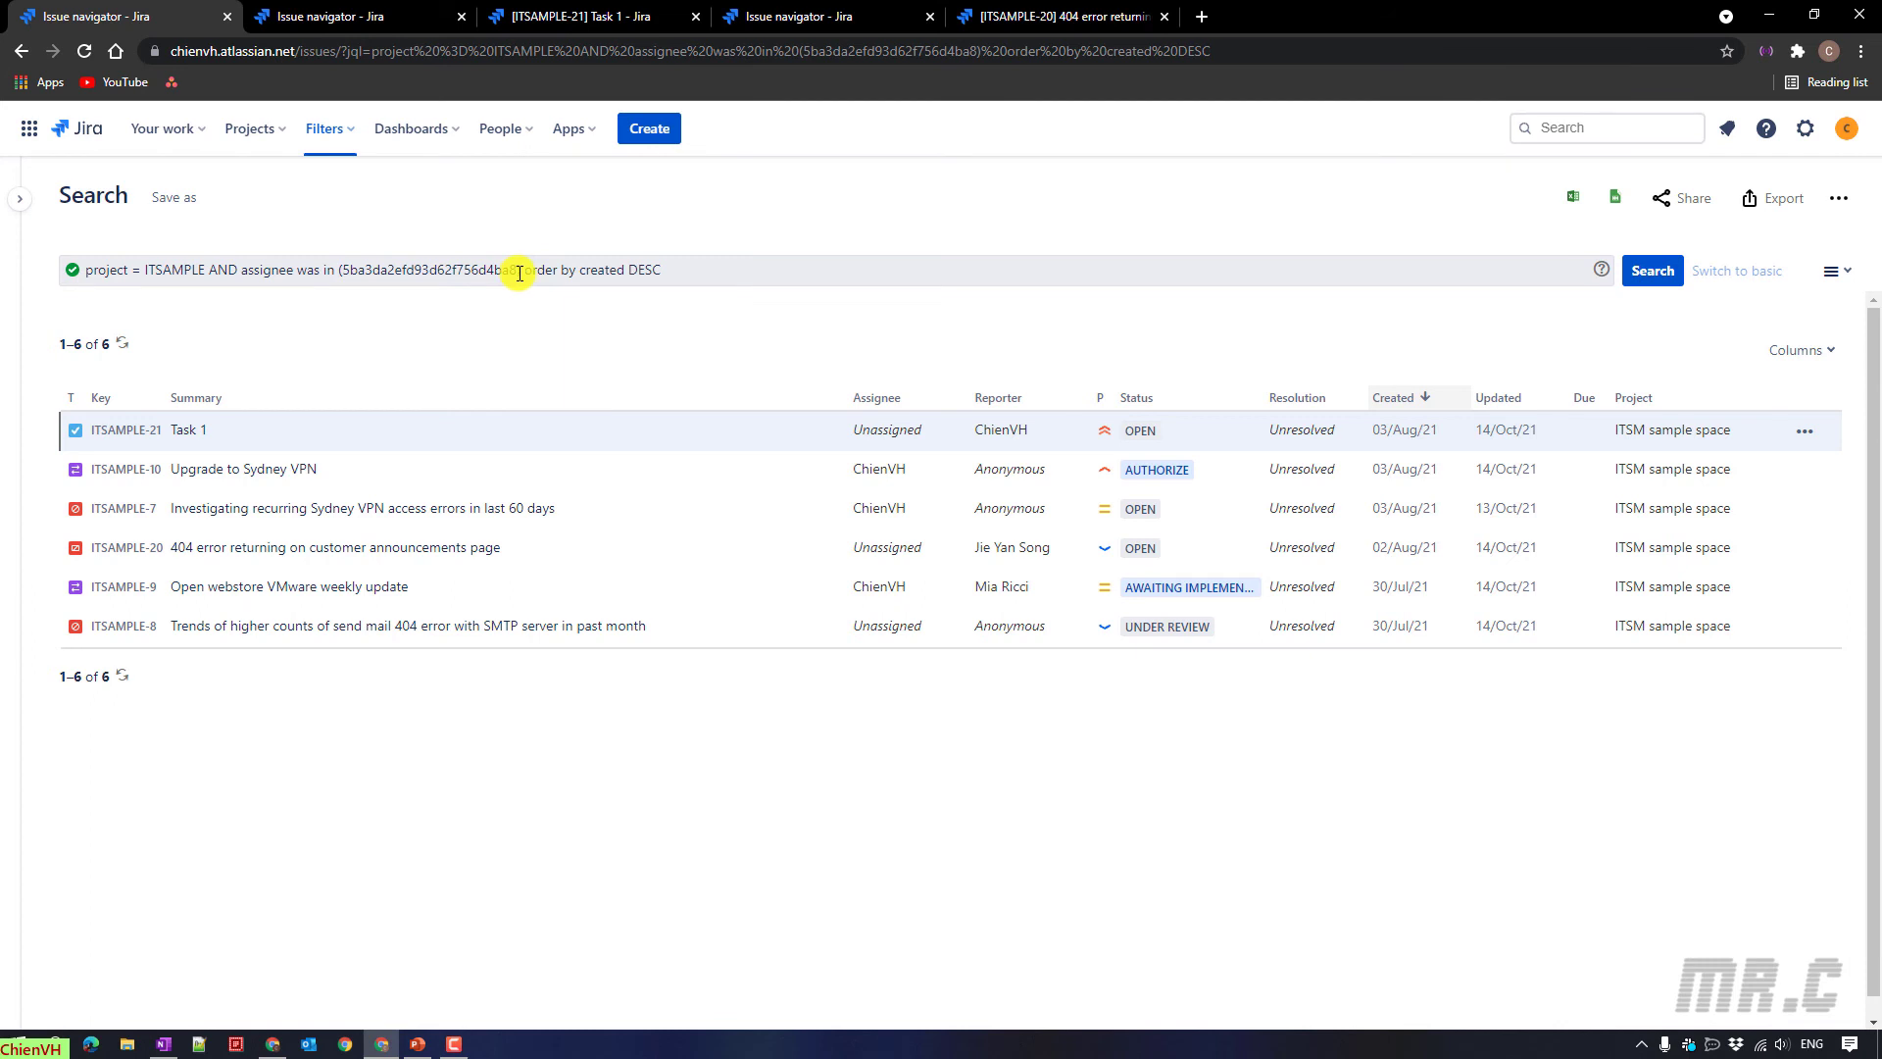
pyautogui.click(518, 271)
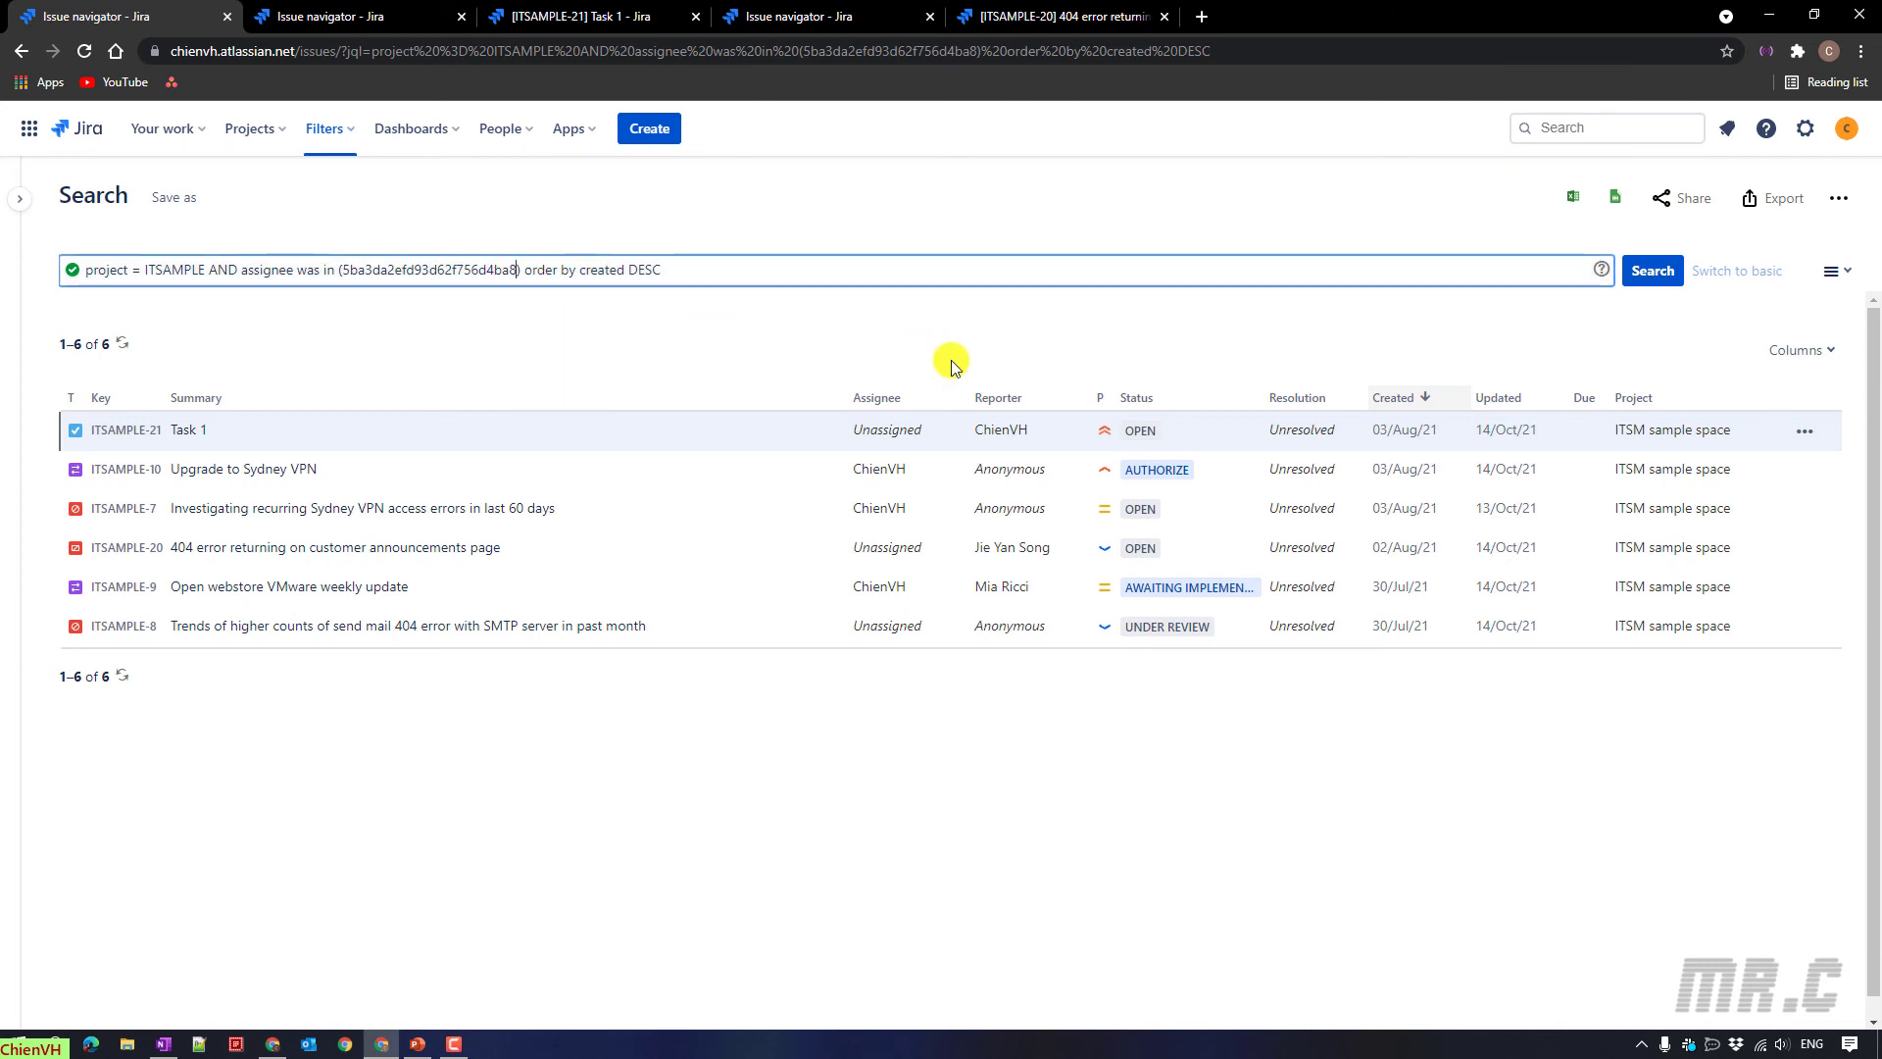
pyautogui.write(',')
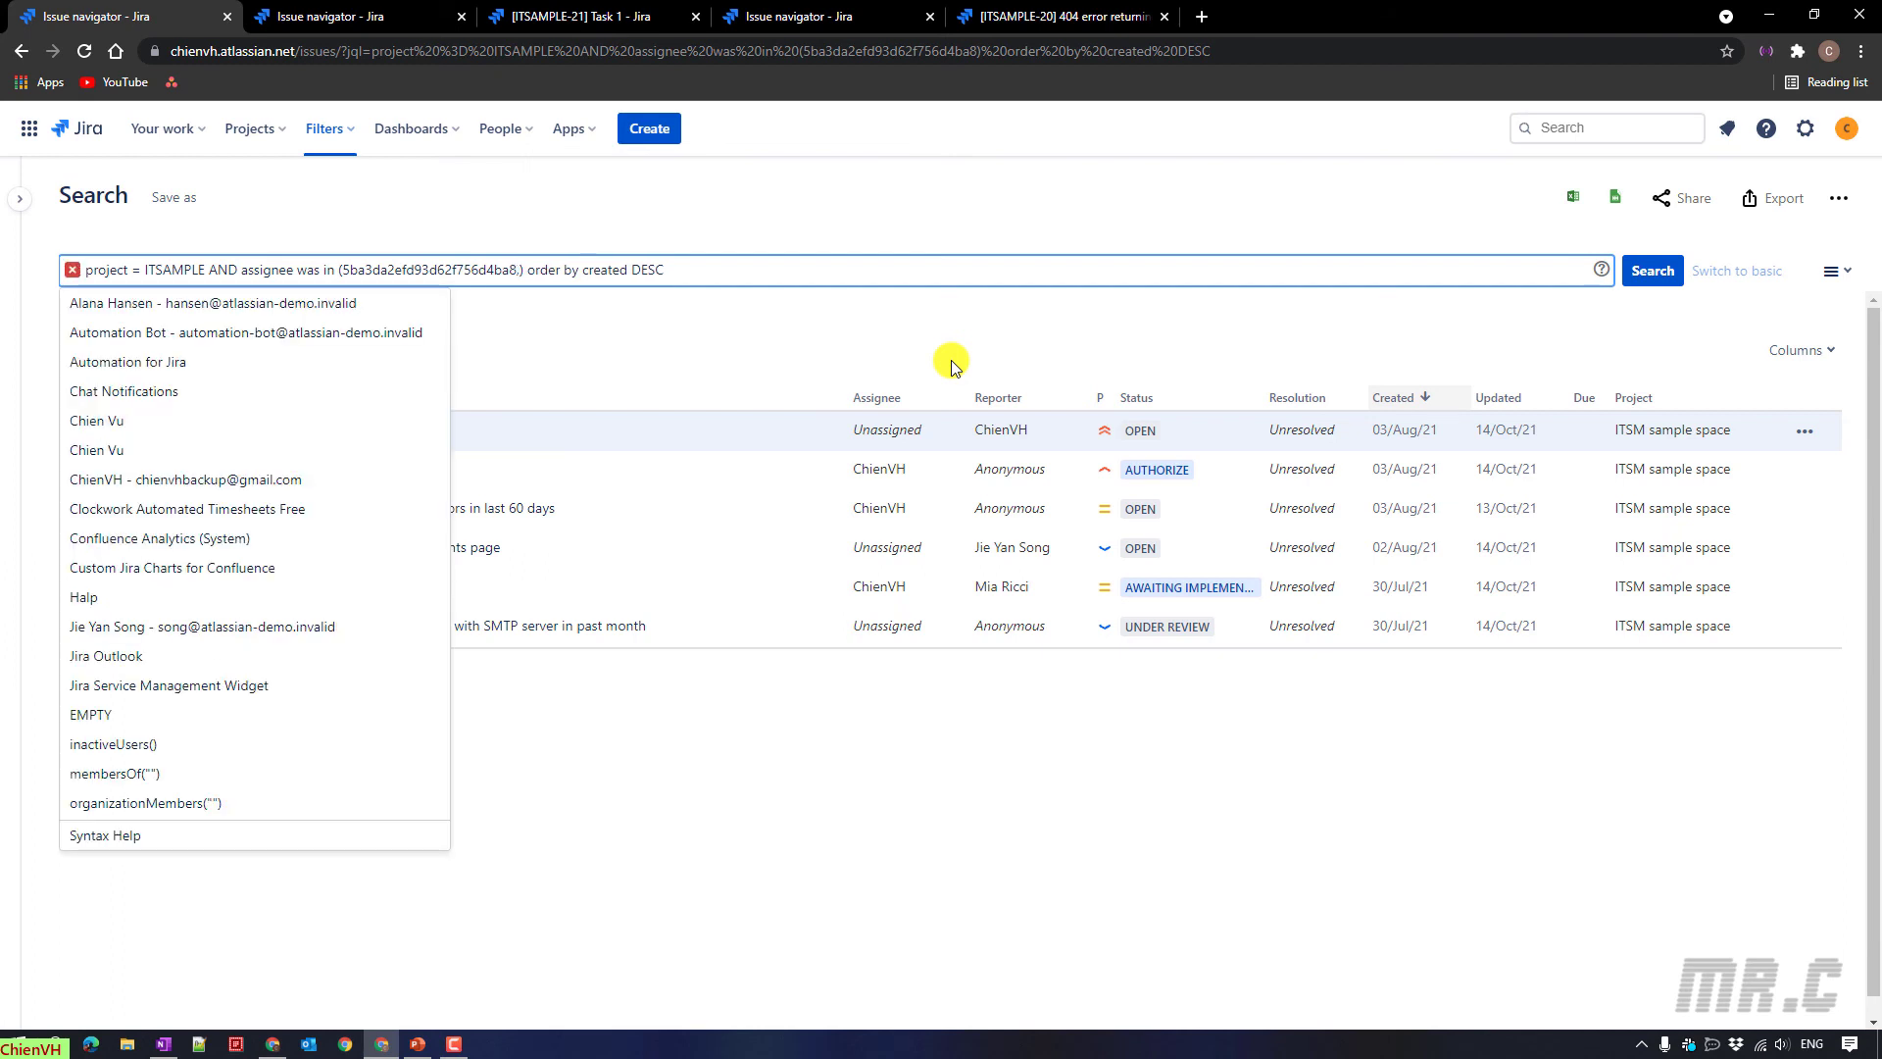
pyautogui.click(187, 305)
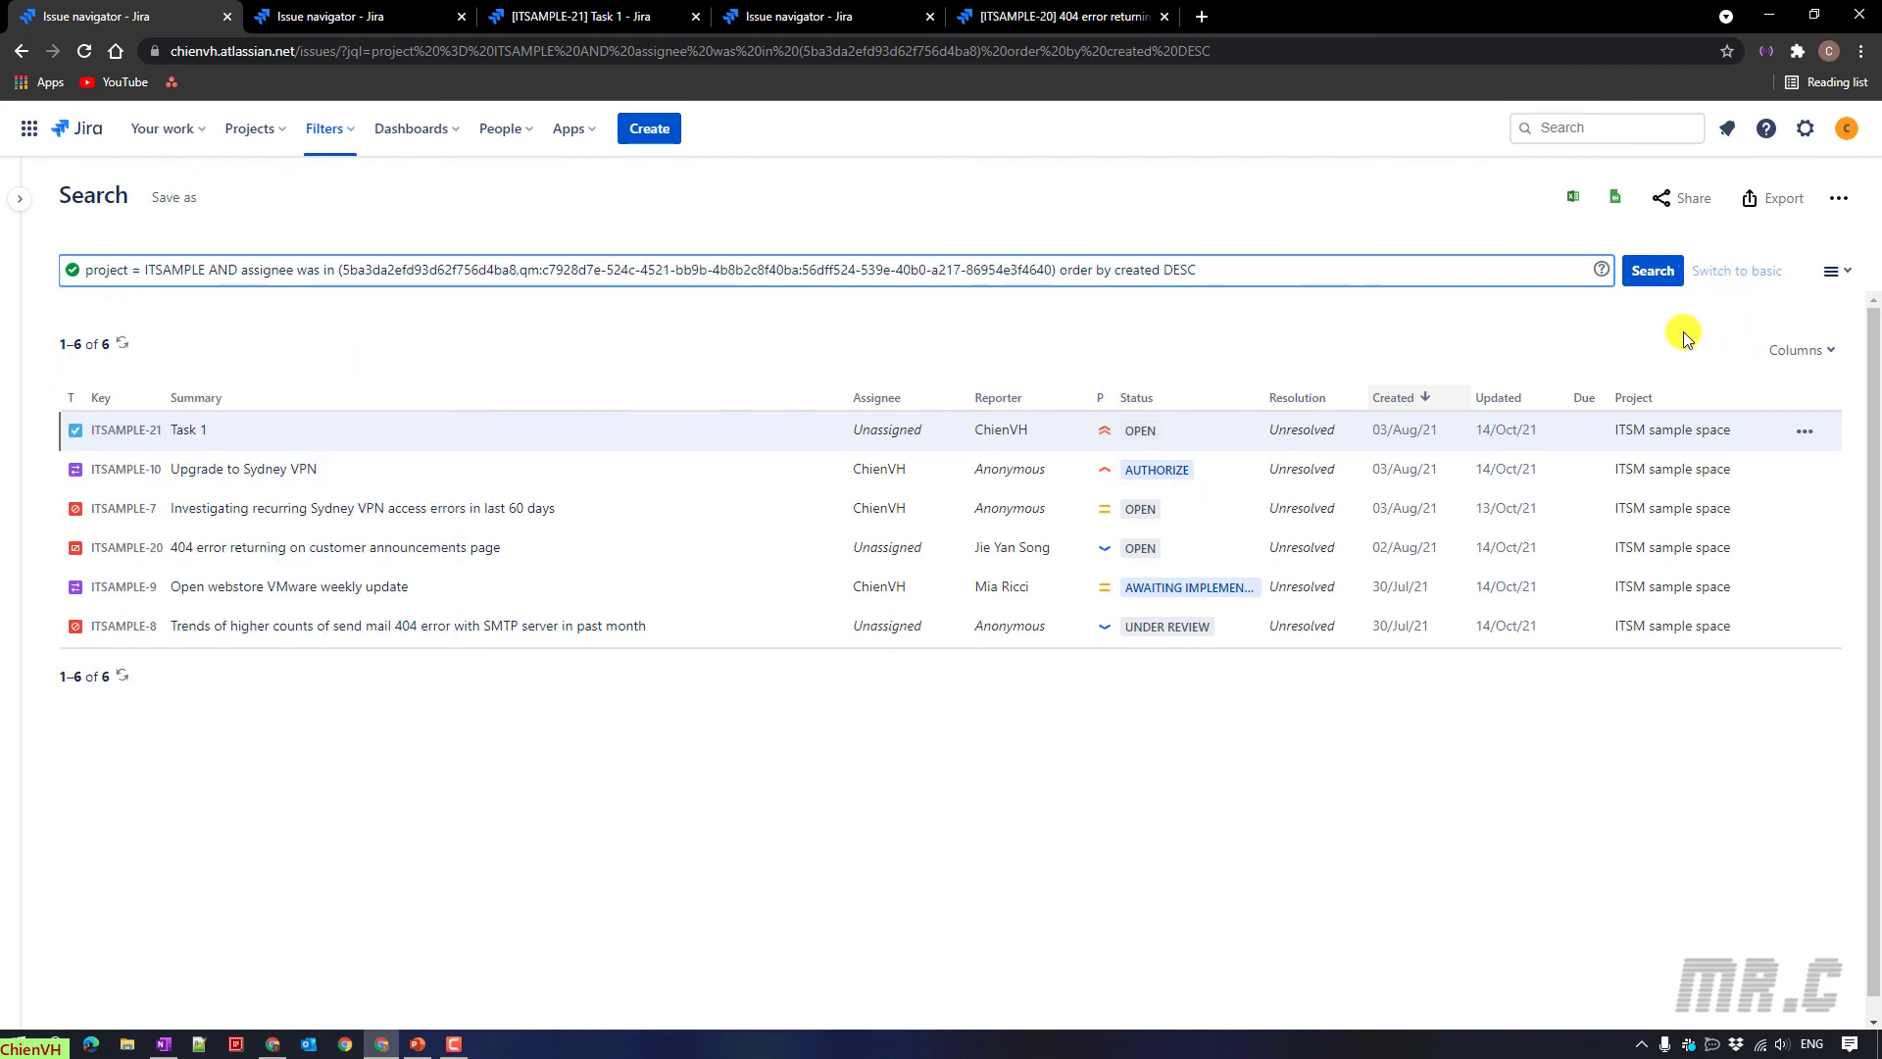
pyautogui.doubleClick(411, 270)
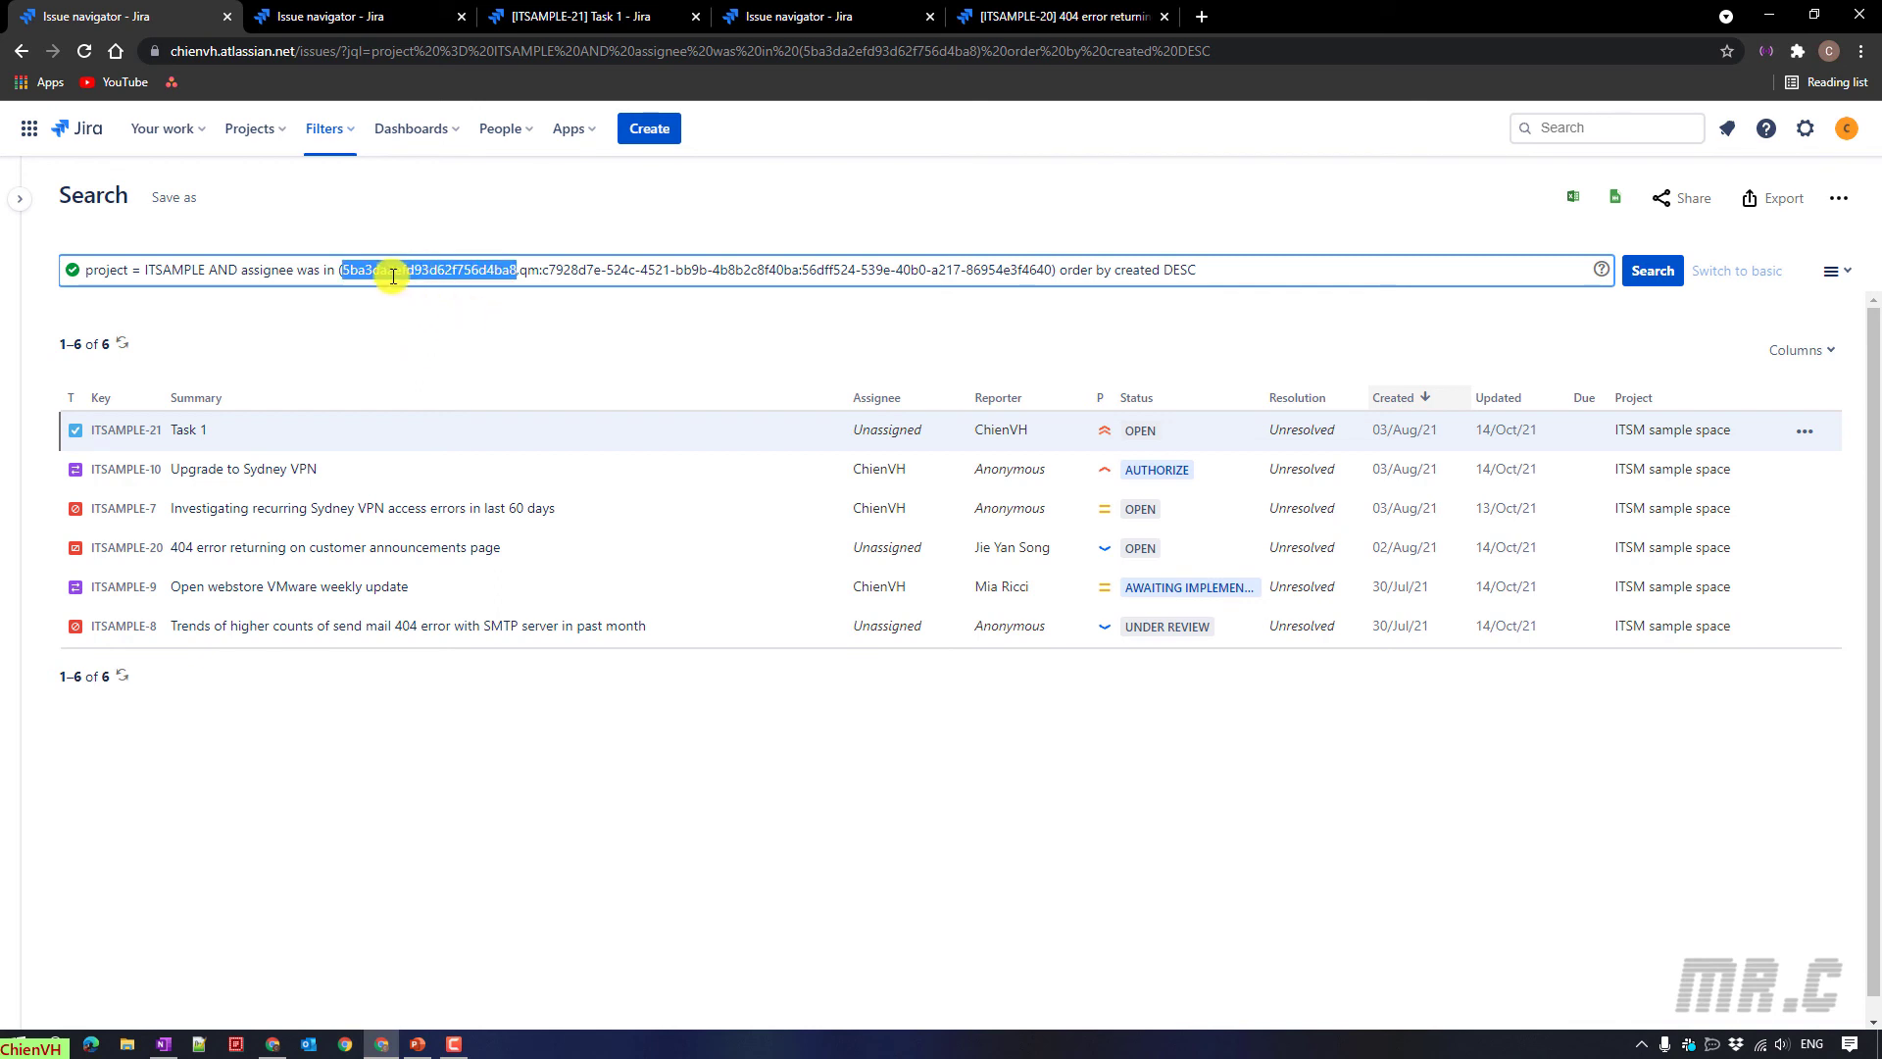
pyautogui.click(1658, 275)
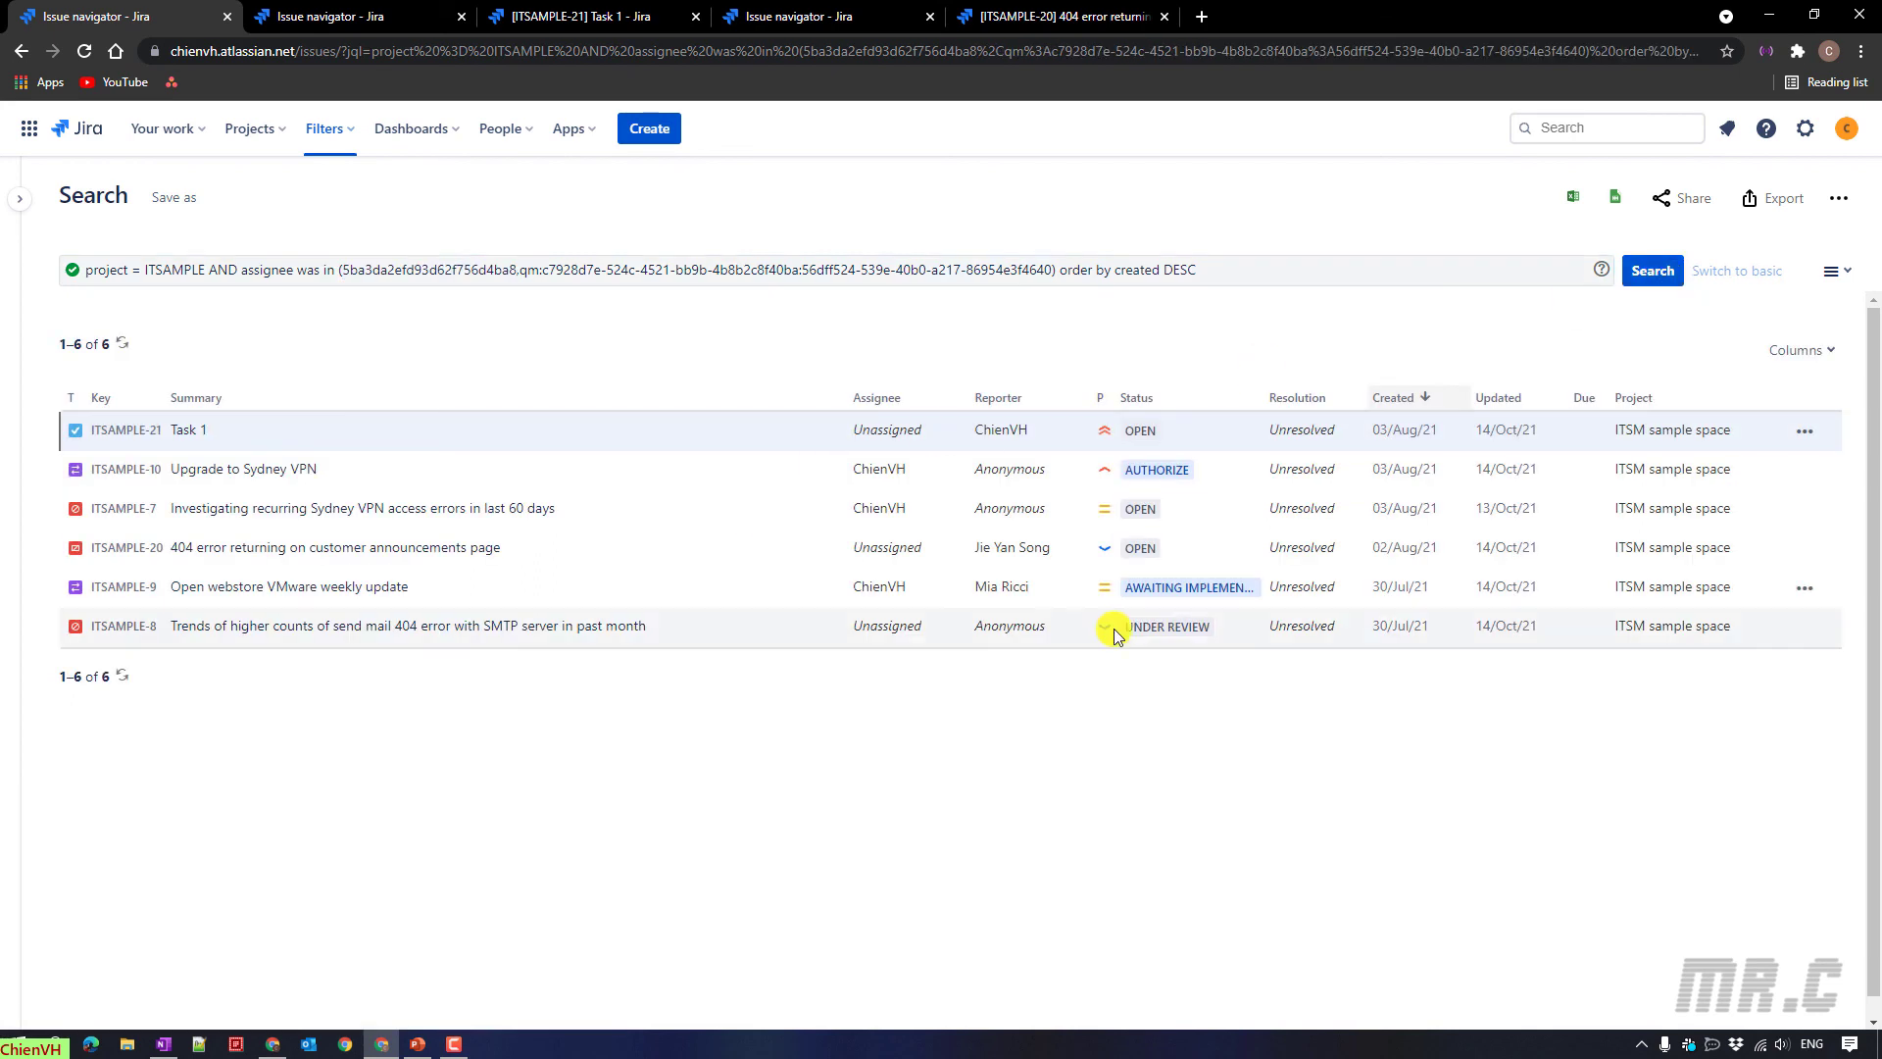